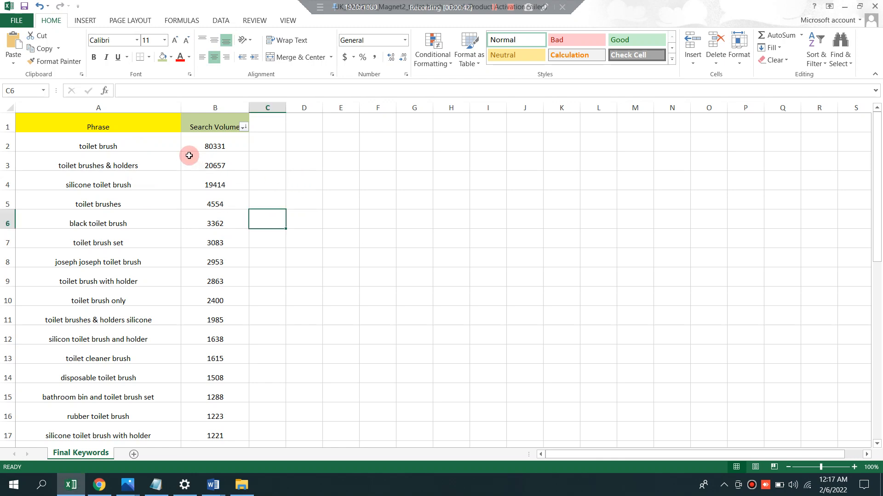
Copy all the keyword phrases in the Phrase column, from A2 through A37.
{"action": "left_click", "coordinate": [151, 145]}
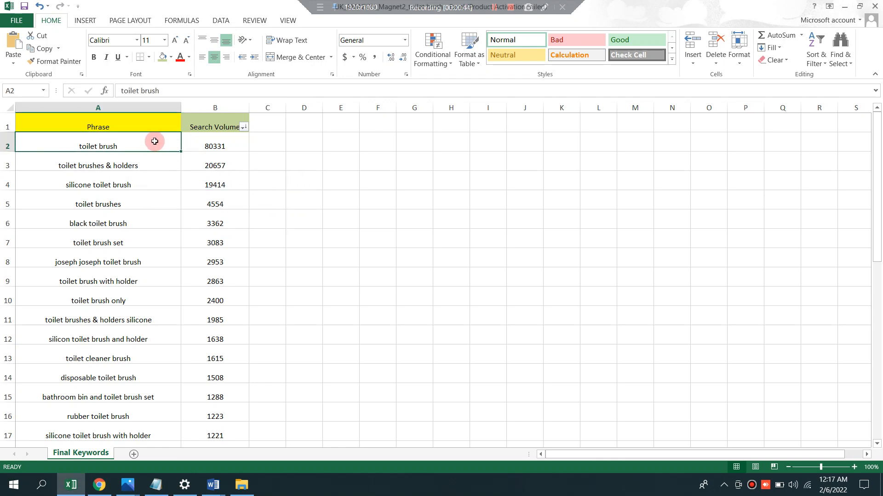
{"action": "left_click_drag", "start_coordinate": [154, 141], "coordinate": [162, 391]}
{"action": "right_click", "coordinate": [107, 205]}
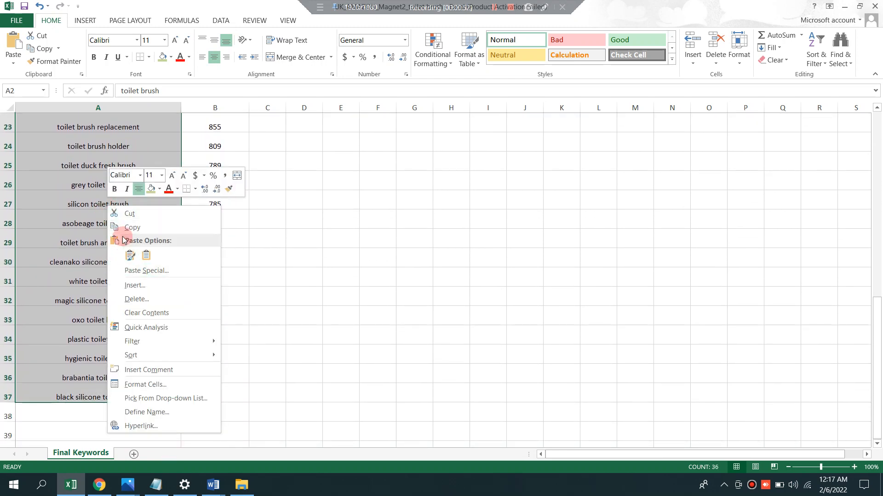
{"action": "left_click", "coordinate": [133, 227]}
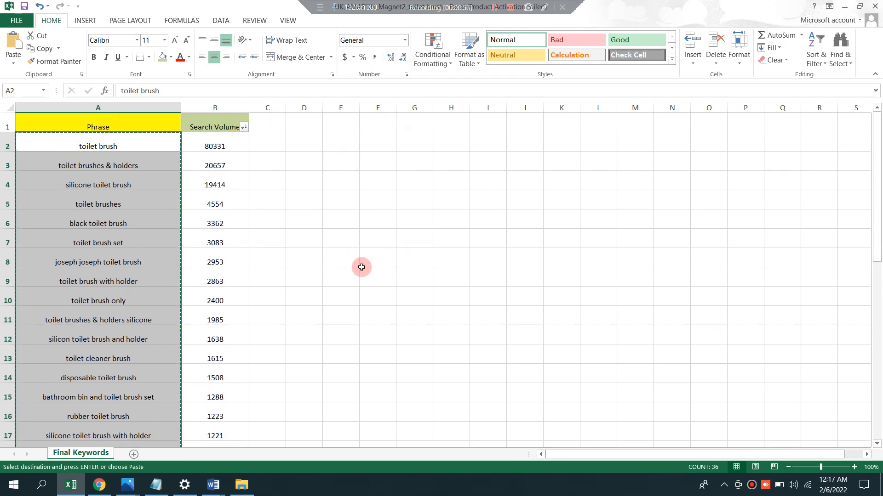
Switch to Chrome and open the Scribbles listing optimizer from the Helium 10 dashboard.
{"action": "left_click", "coordinate": [100, 487]}
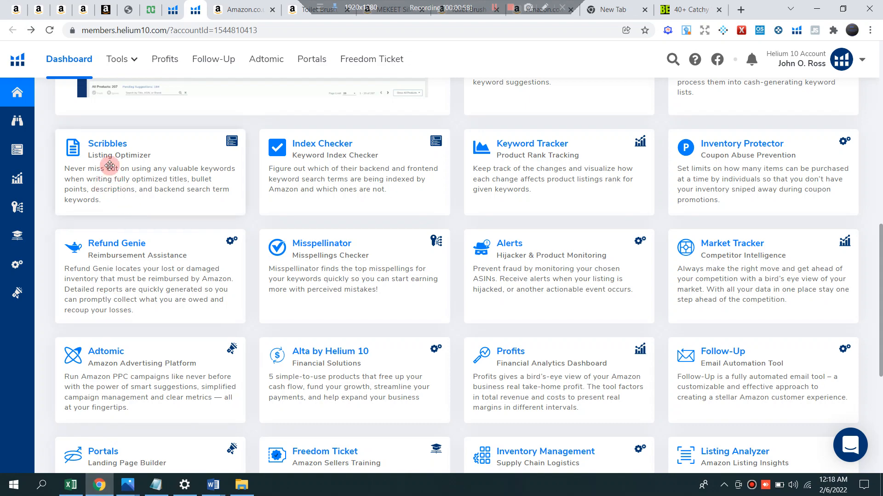
{"action": "scroll", "coordinate": [131, 262], "scroll_direction": "up", "scroll_amount": 10}
{"action": "scroll", "coordinate": [132, 264], "scroll_direction": "down", "scroll_amount": 10}
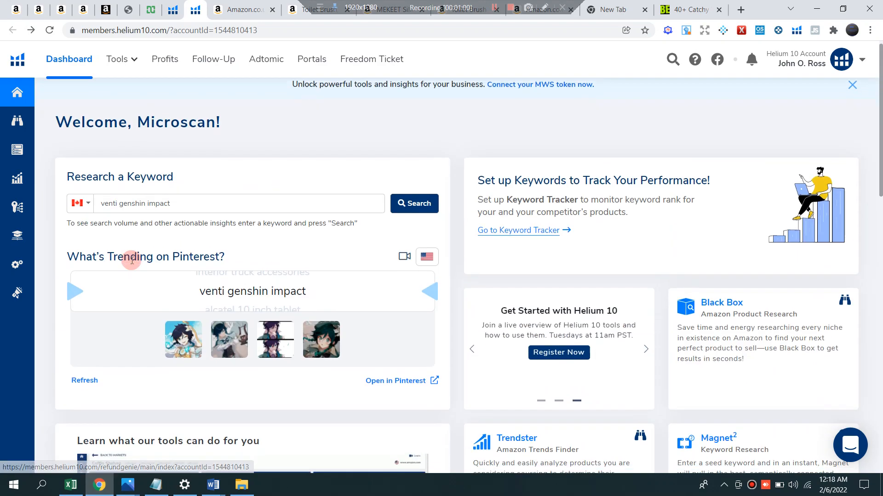
{"action": "scroll", "coordinate": [132, 261], "scroll_direction": "up", "scroll_amount": 1}
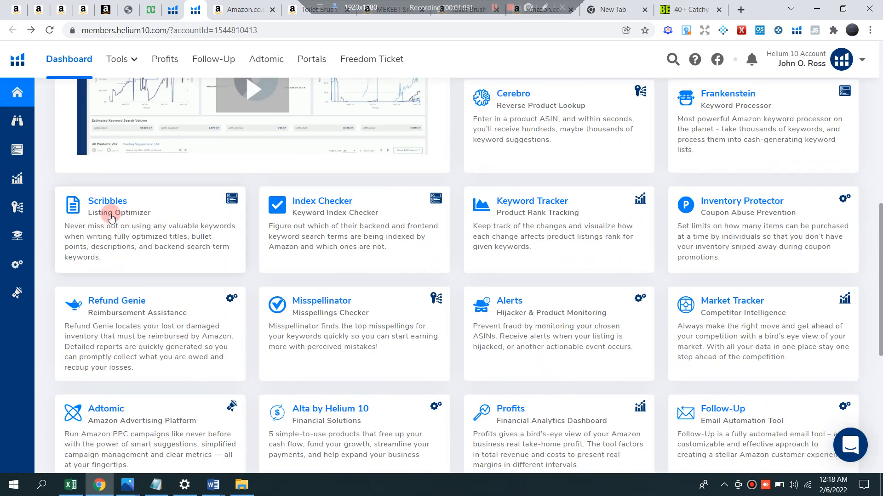
{"action": "left_click", "coordinate": [193, 296]}
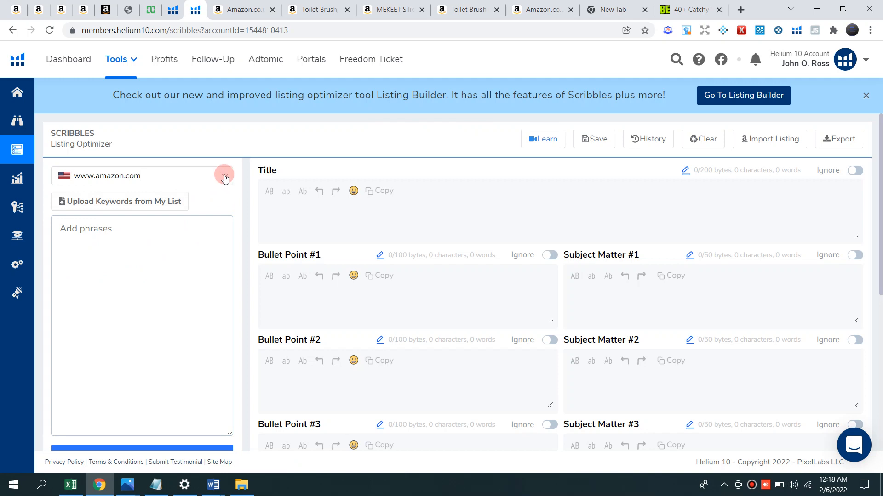
{"action": "left_click", "coordinate": [225, 178]}
{"action": "left_click", "coordinate": [147, 323]}
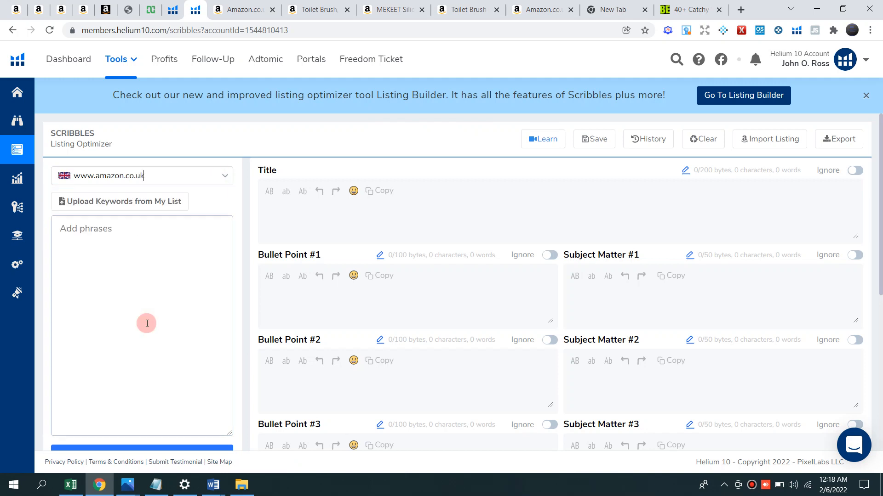
{"action": "right_click", "coordinate": [112, 290]}
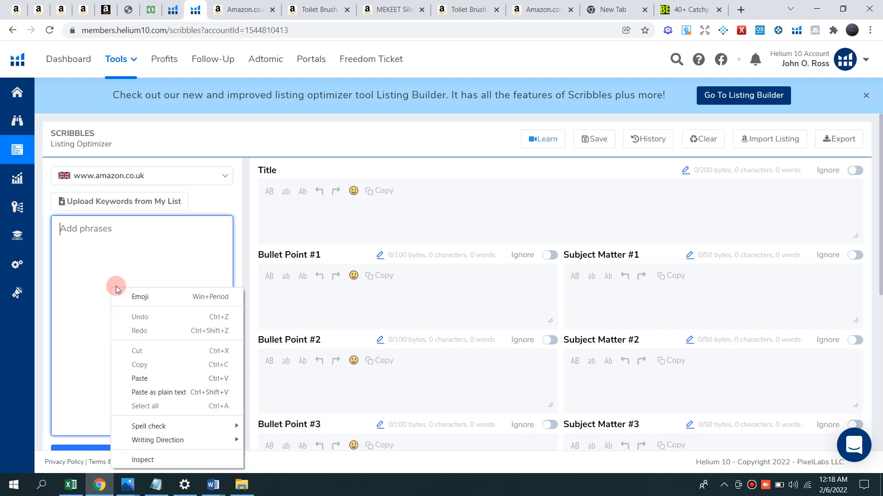
{"action": "left_click", "coordinate": [149, 380]}
{"action": "scroll", "coordinate": [167, 350], "scroll_direction": "down", "scroll_amount": 4}
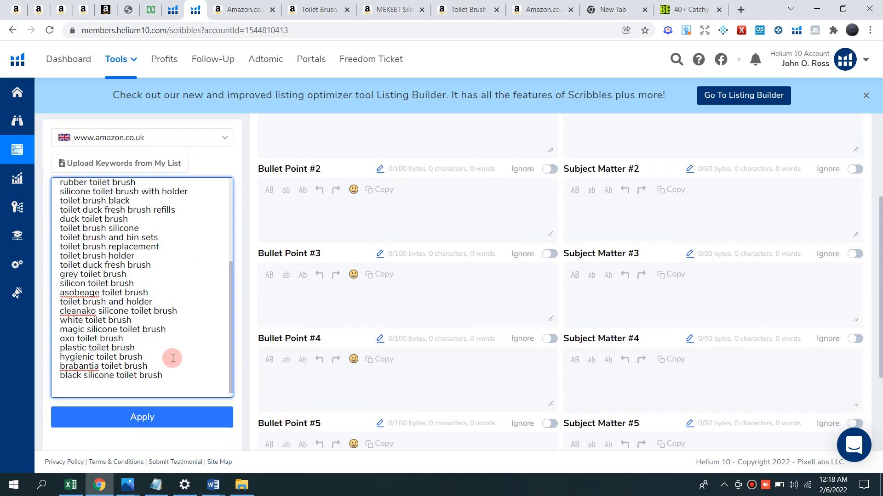
{"action": "left_click", "coordinate": [161, 419]}
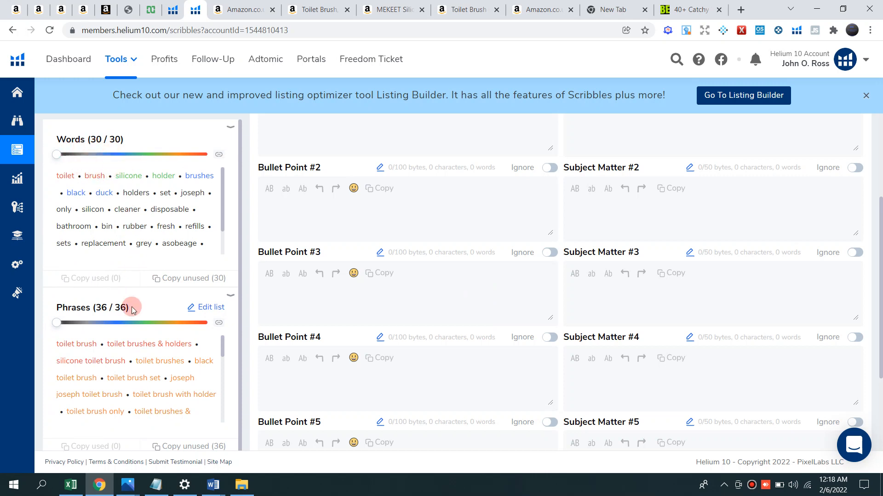
Review the generated Words and Phrases lists in Scribbles and place the cursor in the empty Title field.
{"action": "scroll", "coordinate": [105, 304], "scroll_direction": "down", "scroll_amount": 1}
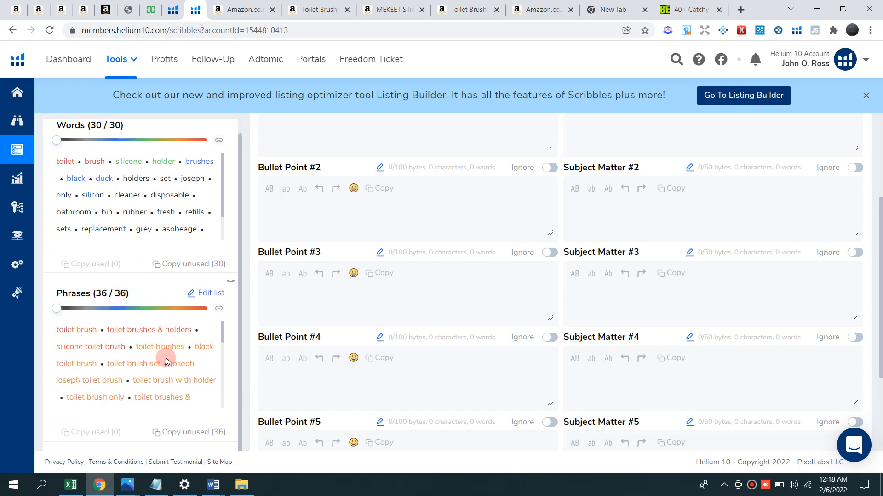
{"action": "scroll", "coordinate": [364, 235], "scroll_direction": "up", "scroll_amount": 4}
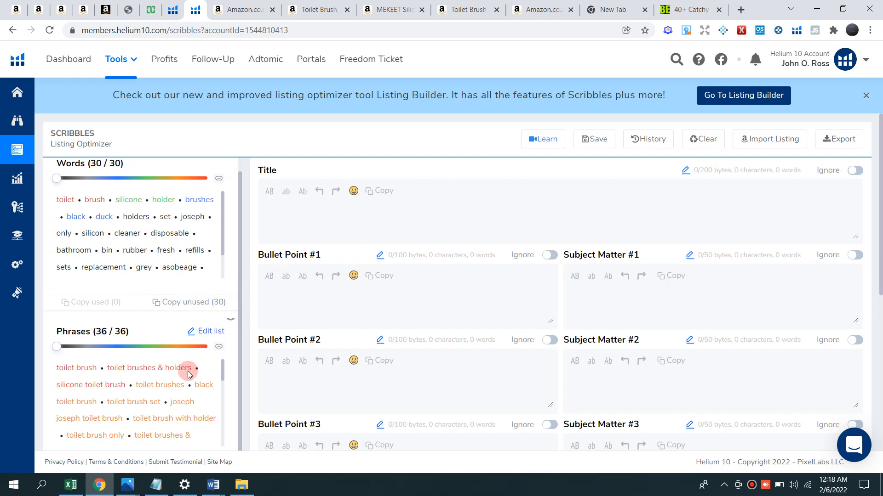
{"action": "left_click", "coordinate": [189, 302]}
{"action": "left_click", "coordinate": [312, 209]}
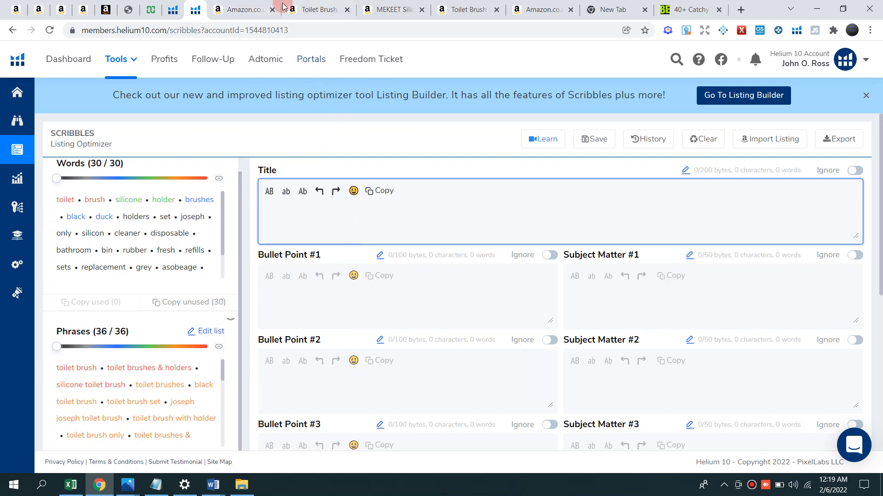
Sort the Xray product results for "toilet brush" by revenue, highest first, to examine the best-selling competitors.
{"action": "left_click", "coordinate": [543, 10]}
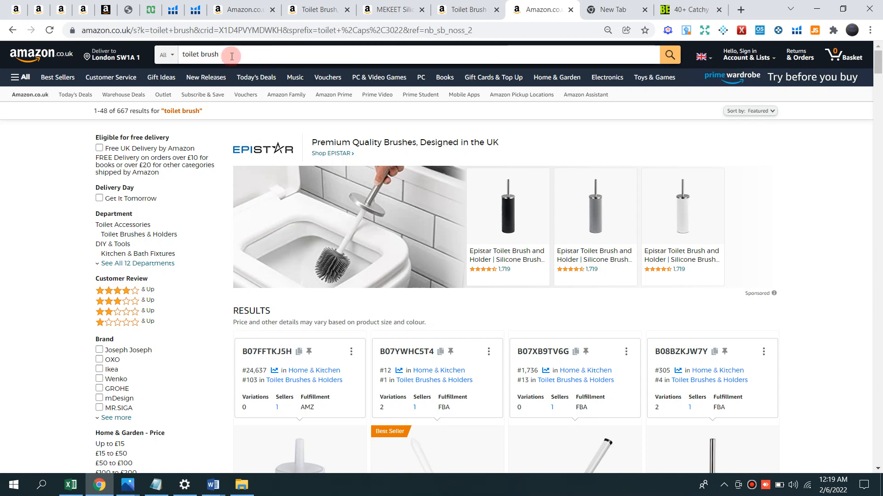
{"action": "left_click", "coordinate": [242, 10]}
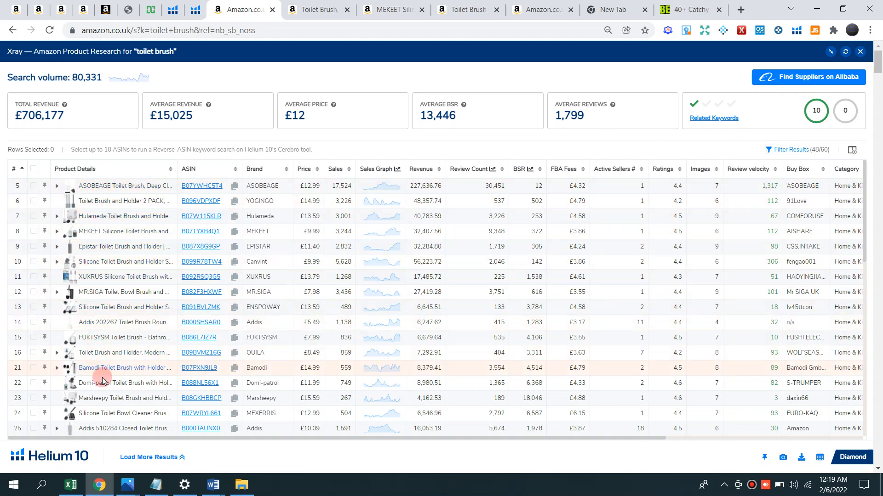
{"action": "left_click", "coordinate": [439, 175]}
{"action": "left_click", "coordinate": [438, 172]}
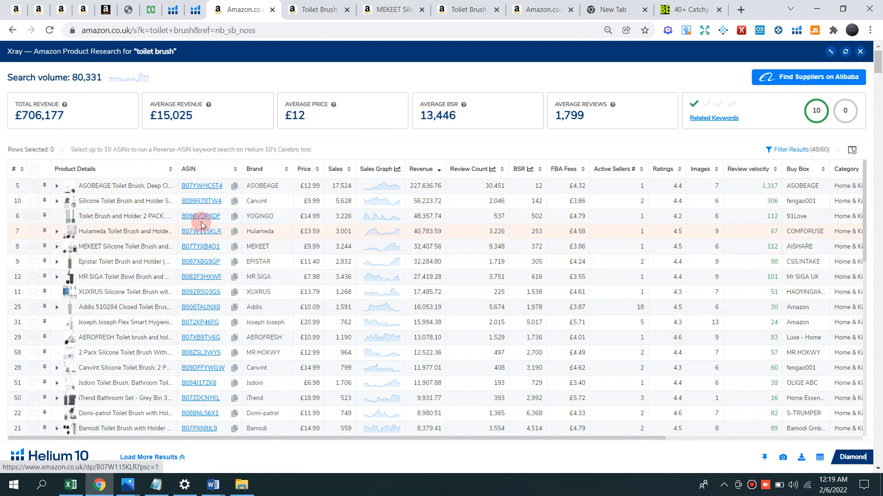
{"action": "mouse_move", "coordinate": [200, 206]}
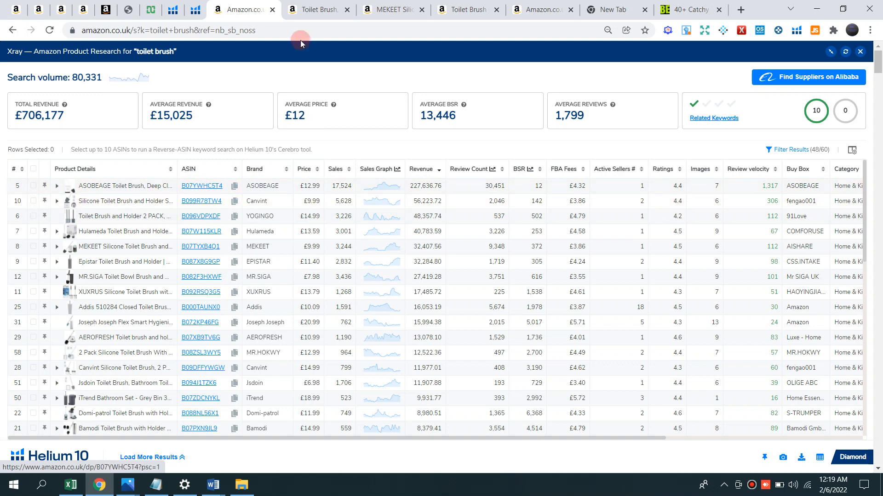
Look through the open Amazon competitor listings, including the Rwest X and MEKEET toilet brushes, to compare their titles.
{"action": "left_click", "coordinate": [317, 8]}
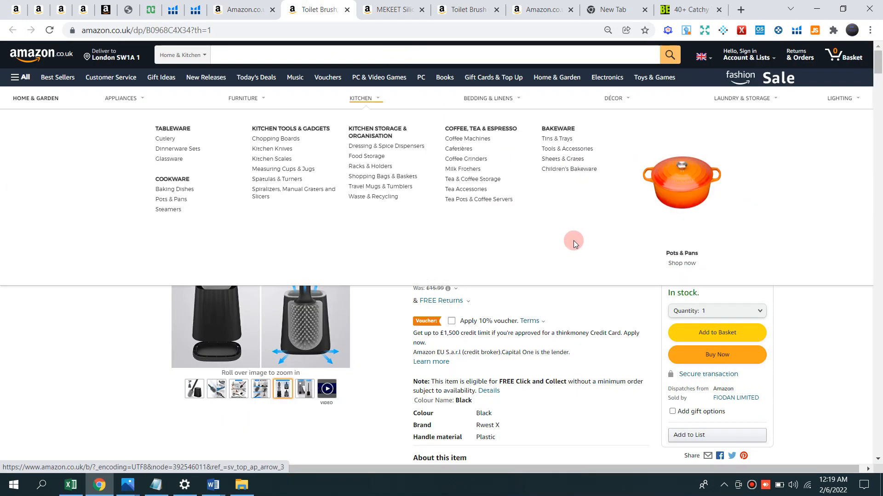
{"action": "left_click", "coordinate": [395, 18]}
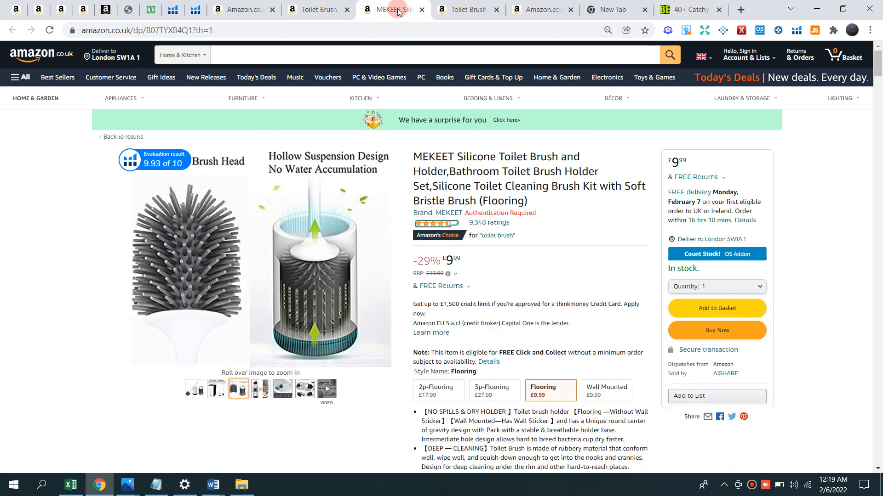
{"action": "left_click", "coordinate": [462, 11]}
{"action": "left_click", "coordinate": [248, 10]}
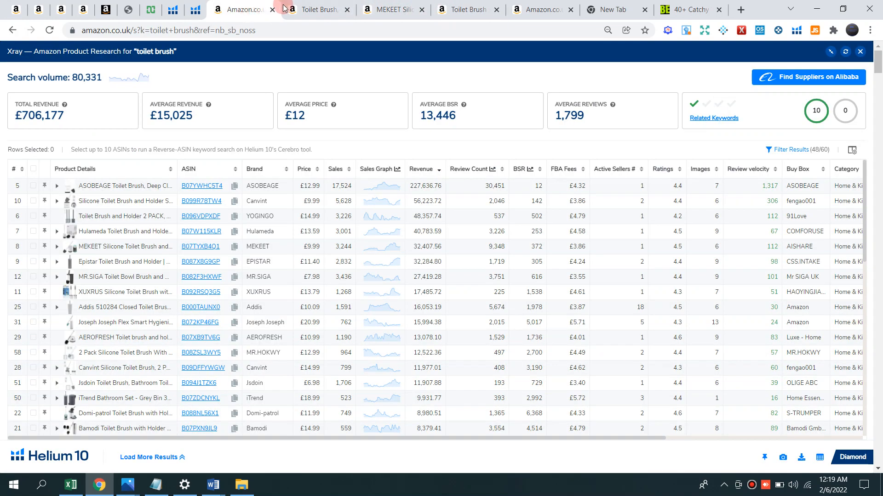
{"action": "left_click", "coordinate": [299, 10]}
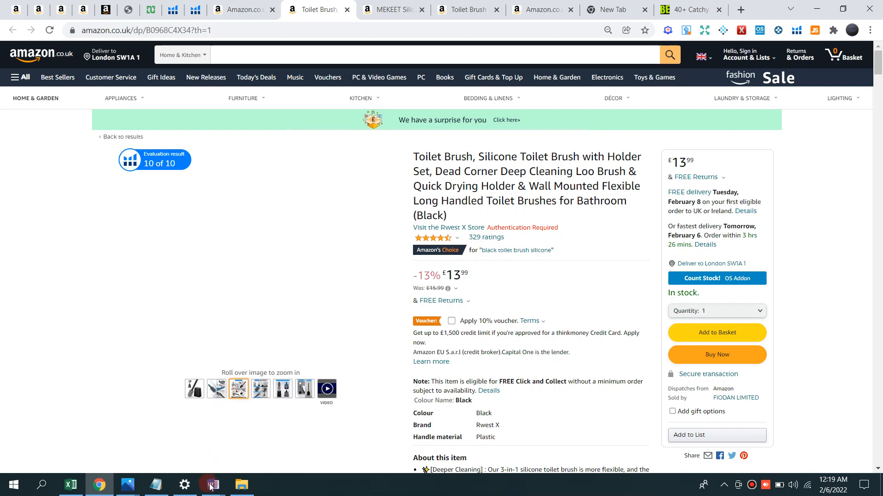
Switch to the Word document Document1 and read the collected competitor product titles.
{"action": "left_click", "coordinate": [210, 486]}
{"action": "left_click", "coordinate": [274, 441]}
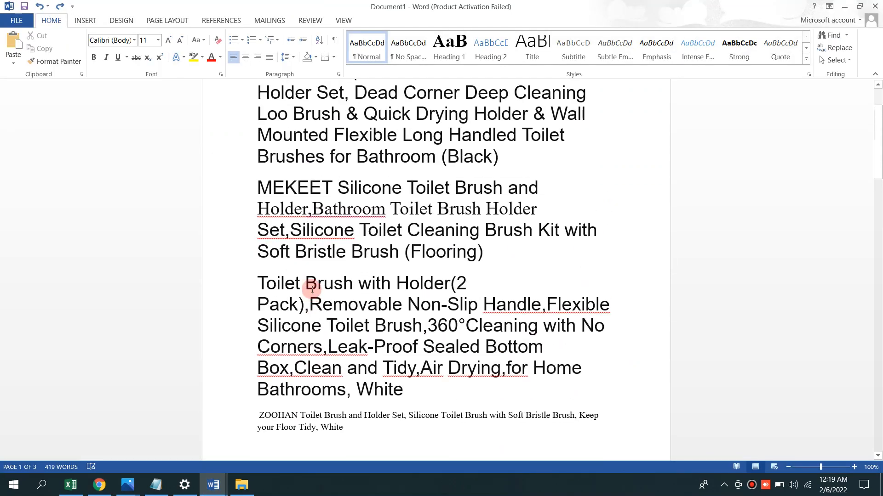
{"action": "scroll", "coordinate": [313, 288], "scroll_direction": "up", "scroll_amount": 3}
{"action": "scroll", "coordinate": [360, 331], "scroll_direction": "down", "scroll_amount": 1}
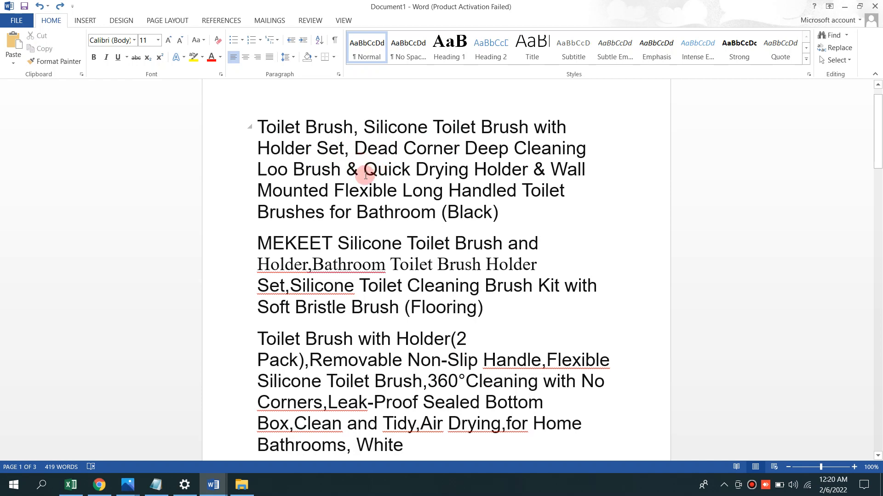
Return to Scribbles in Chrome and review its keyword phrases alongside the Magnet keyword research for toilet brush.
{"action": "left_click", "coordinate": [99, 487]}
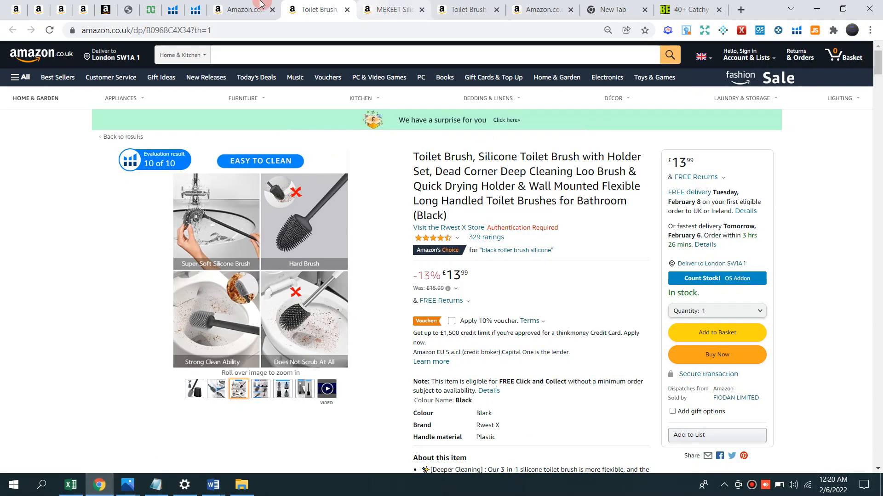
{"action": "left_click", "coordinate": [176, 13]}
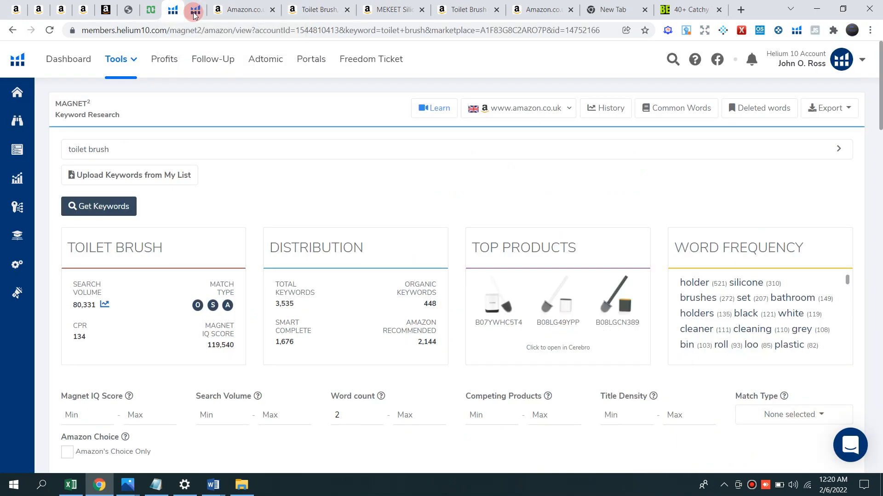
{"action": "left_click", "coordinate": [195, 14]}
{"action": "left_click", "coordinate": [173, 12]}
{"action": "left_click", "coordinate": [195, 11]}
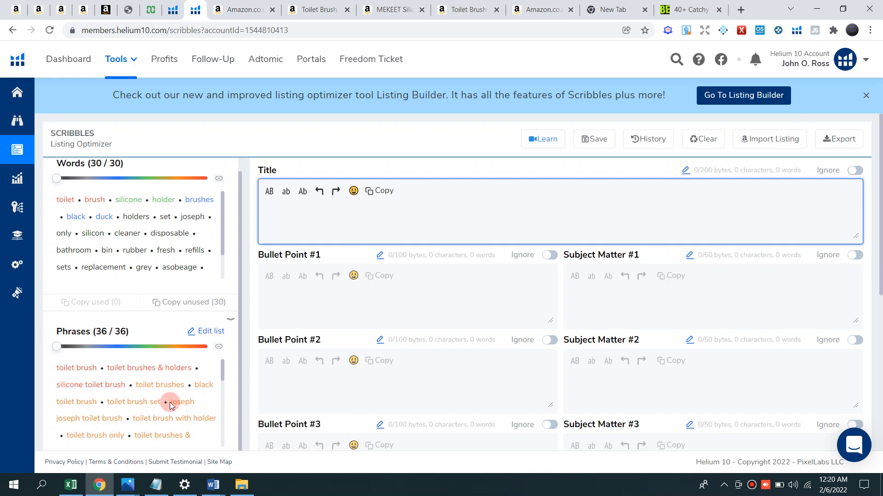
{"action": "scroll", "coordinate": [170, 405], "scroll_direction": "down", "scroll_amount": 5}
{"action": "scroll", "coordinate": [155, 405], "scroll_direction": "up", "scroll_amount": 8}
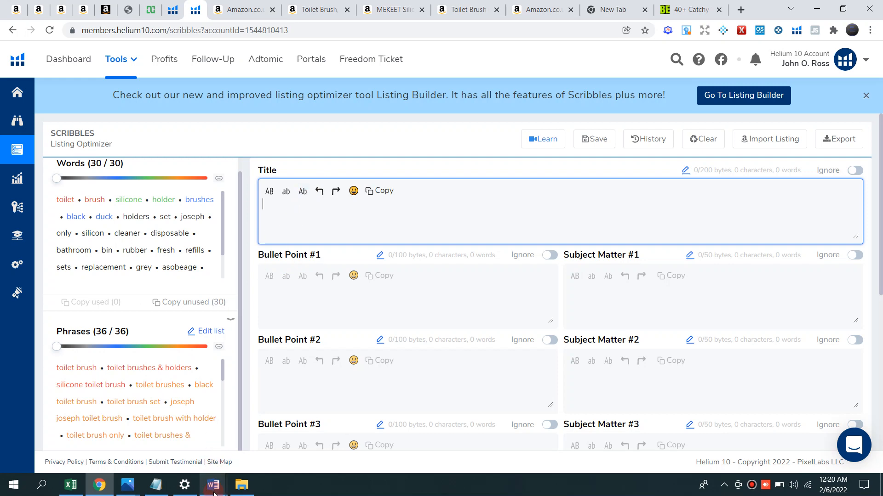
Examine the competitor titles in Word again, down to the ZOOHAN sample title, and return to the Scribbles page.
{"action": "mouse_move", "coordinate": [214, 494]}
{"action": "left_click", "coordinate": [269, 445]}
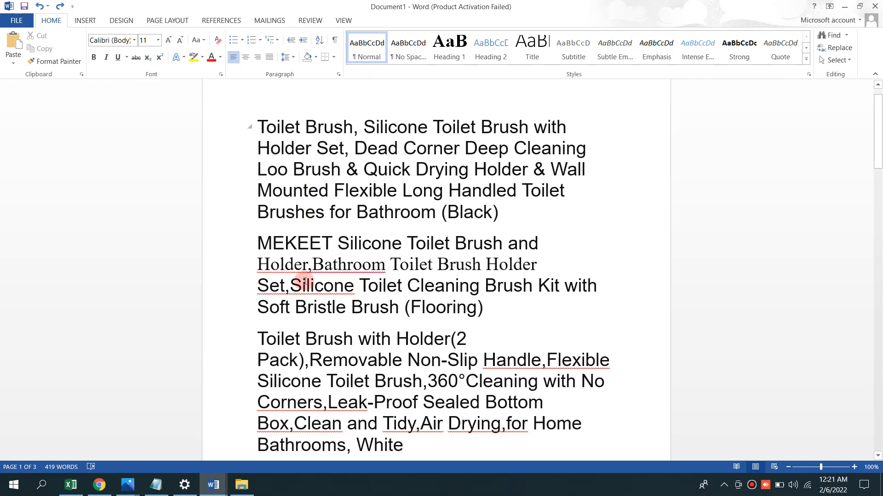
{"action": "scroll", "coordinate": [307, 267], "scroll_direction": "down", "scroll_amount": 2}
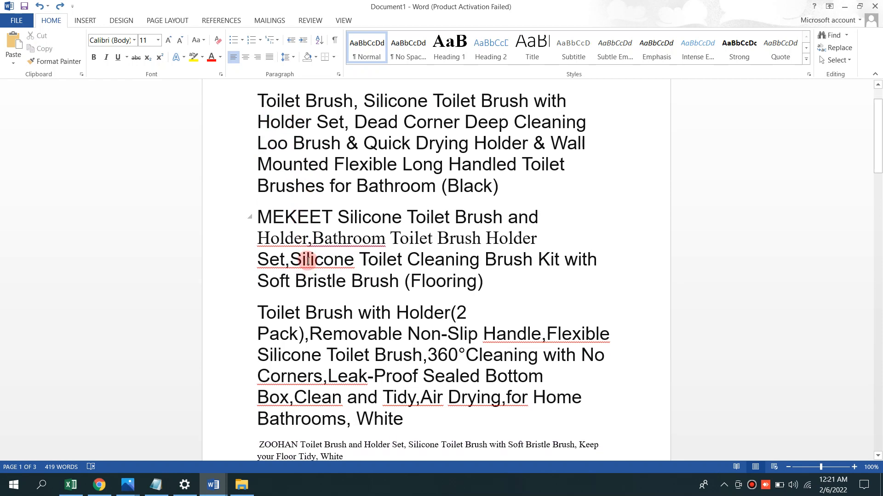
{"action": "scroll", "coordinate": [301, 257], "scroll_direction": "up", "scroll_amount": 1}
{"action": "scroll", "coordinate": [305, 252], "scroll_direction": "down", "scroll_amount": 1}
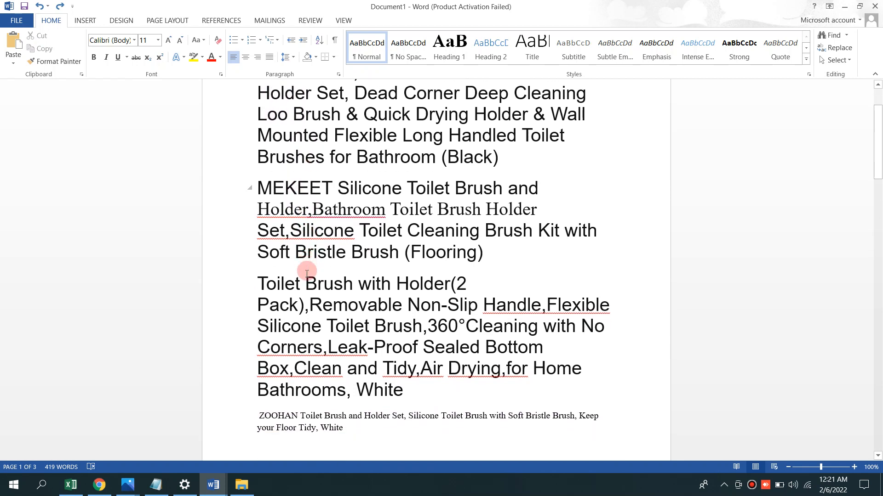
{"action": "scroll", "coordinate": [290, 417], "scroll_direction": "down", "scroll_amount": 2}
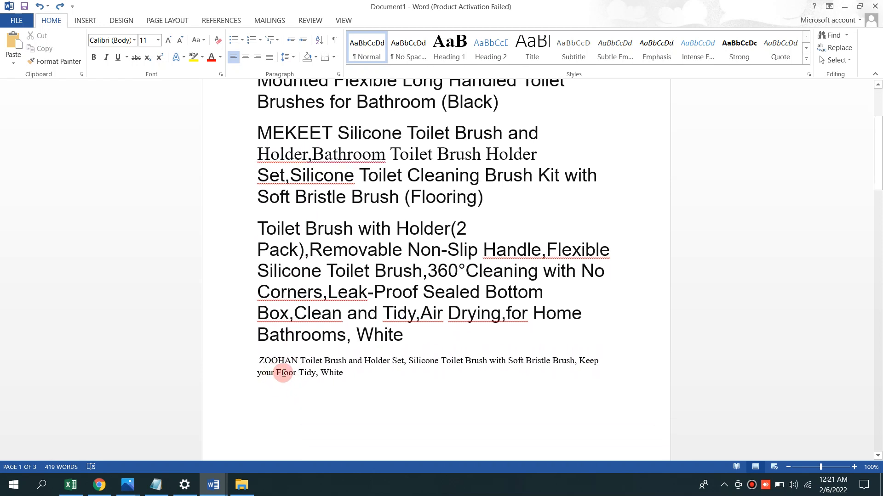
{"action": "scroll", "coordinate": [305, 414], "scroll_direction": "up", "scroll_amount": 2}
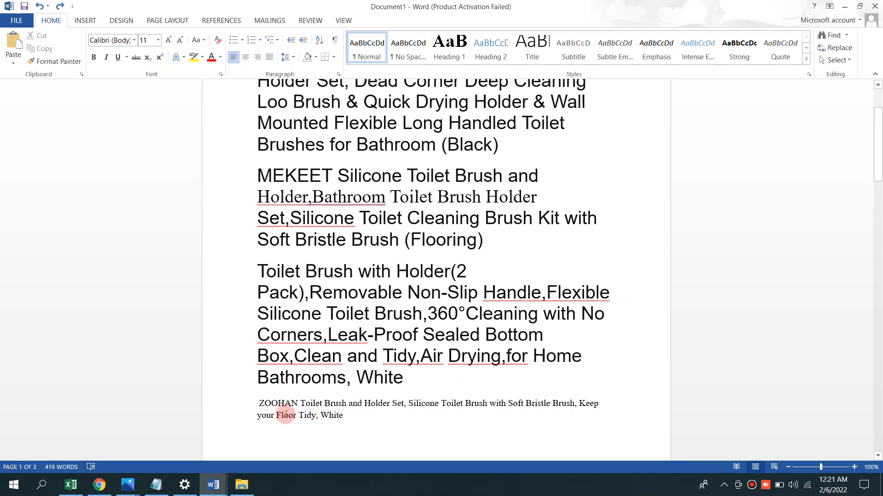
{"action": "scroll", "coordinate": [313, 430], "scroll_direction": "down", "scroll_amount": 1}
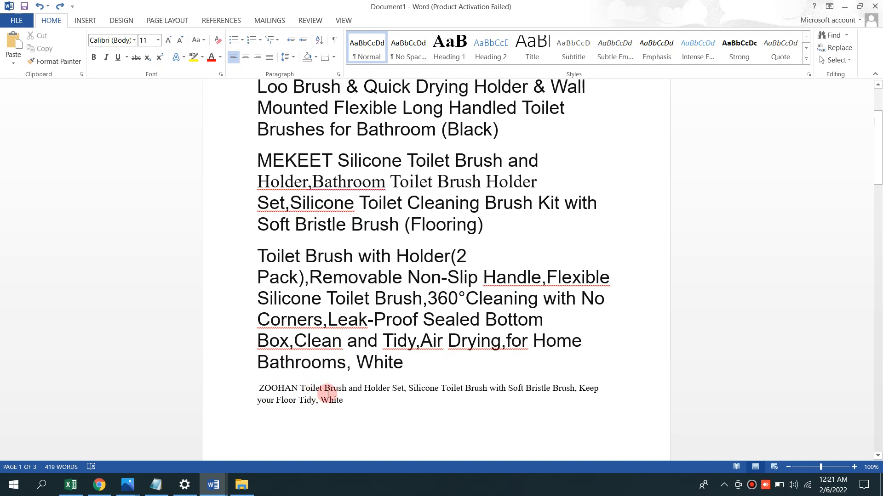
{"action": "left_click", "coordinate": [100, 485]}
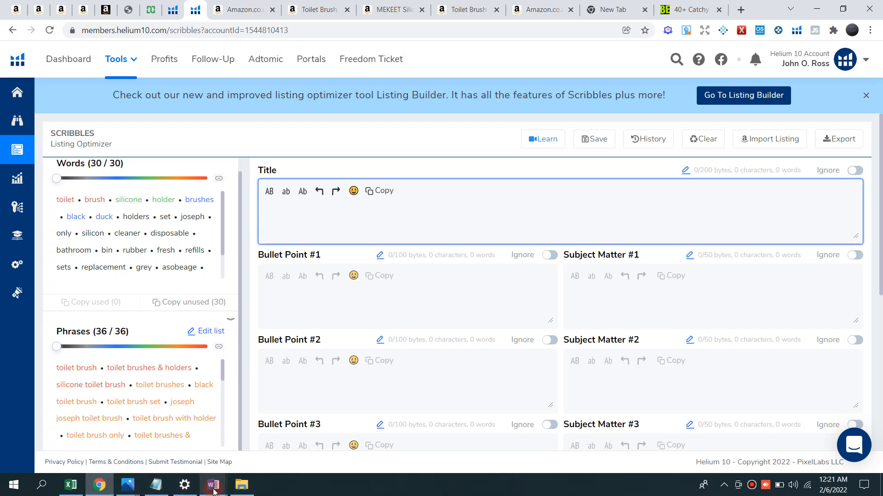
Switch to the Word document Document1 and reread the competitor titles down to the ZOOHAN sample title.
{"action": "left_click", "coordinate": [255, 448]}
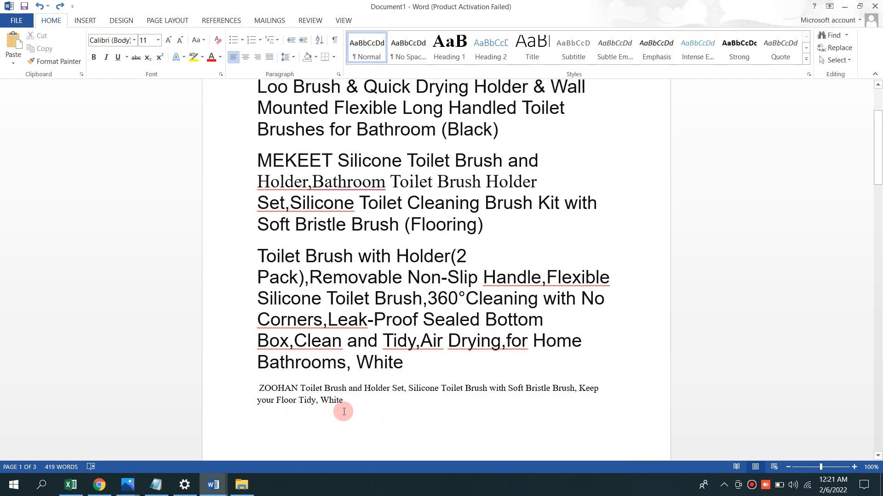
{"action": "scroll", "coordinate": [342, 412], "scroll_direction": "up", "scroll_amount": 1}
{"action": "scroll", "coordinate": [321, 223], "scroll_direction": "up", "scroll_amount": 2}
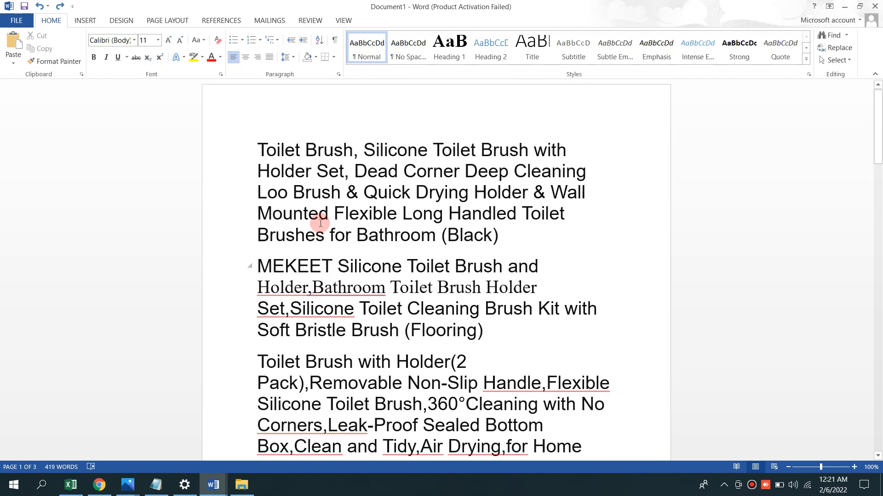
{"action": "scroll", "coordinate": [309, 191], "scroll_direction": "down", "scroll_amount": 1}
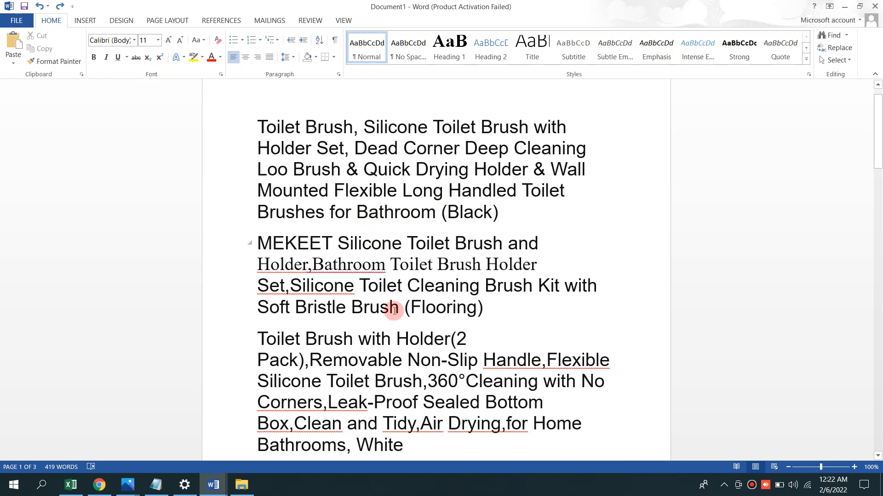
{"action": "scroll", "coordinate": [419, 386], "scroll_direction": "down", "scroll_amount": 3}
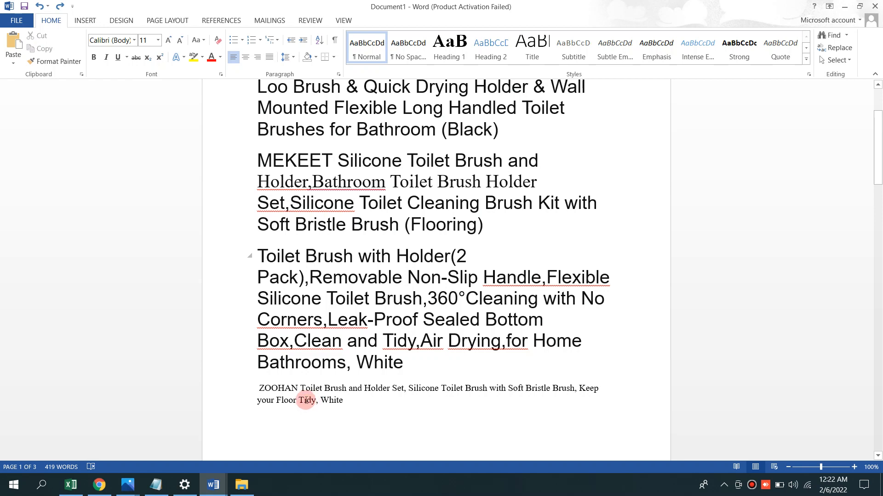
Copy the ZOOHAN toilet brush title from Document1 and paste it into the Title field of Scribbles in Chrome.
{"action": "scroll", "coordinate": [351, 405], "scroll_direction": "down", "scroll_amount": 5}
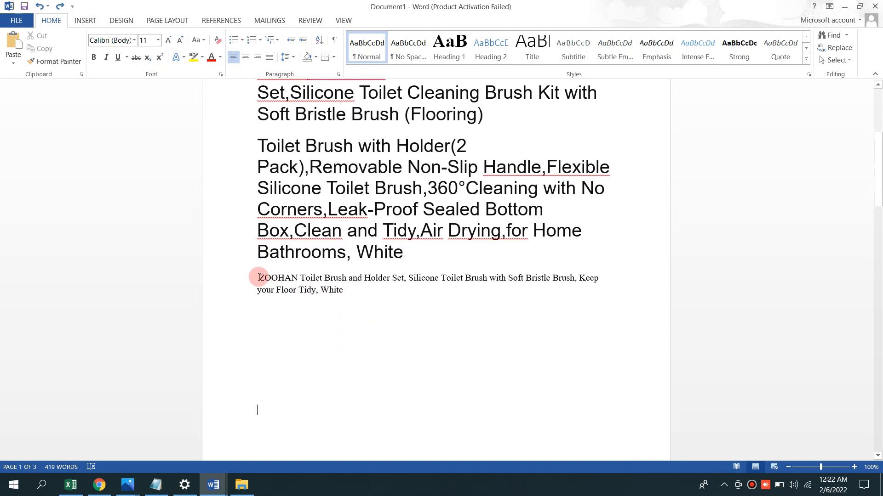
{"action": "left_click_drag", "start_coordinate": [259, 277], "coordinate": [394, 322]}
{"action": "right_click", "coordinate": [306, 286]}
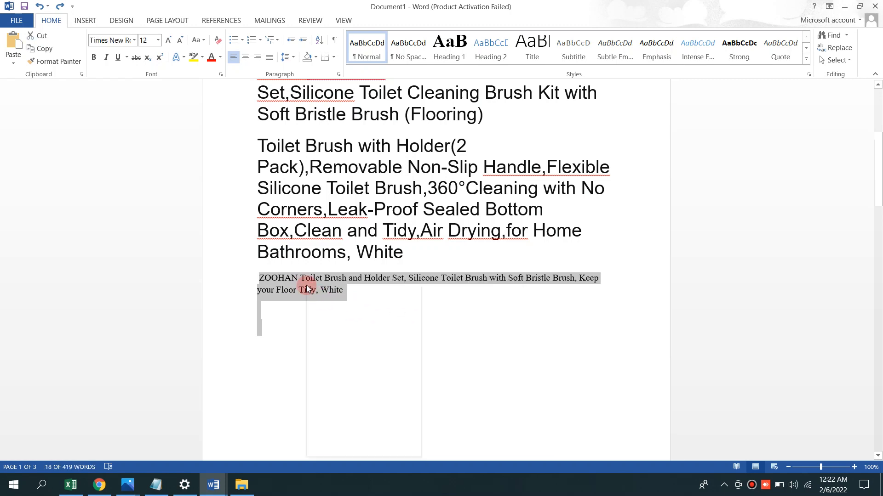
{"action": "left_click", "coordinate": [331, 307]}
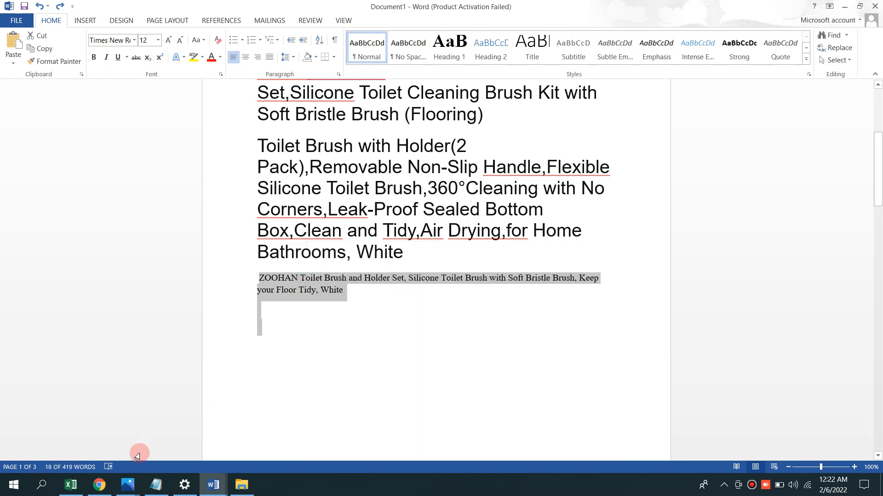
{"action": "left_click", "coordinate": [99, 485]}
{"action": "right_click", "coordinate": [312, 221]}
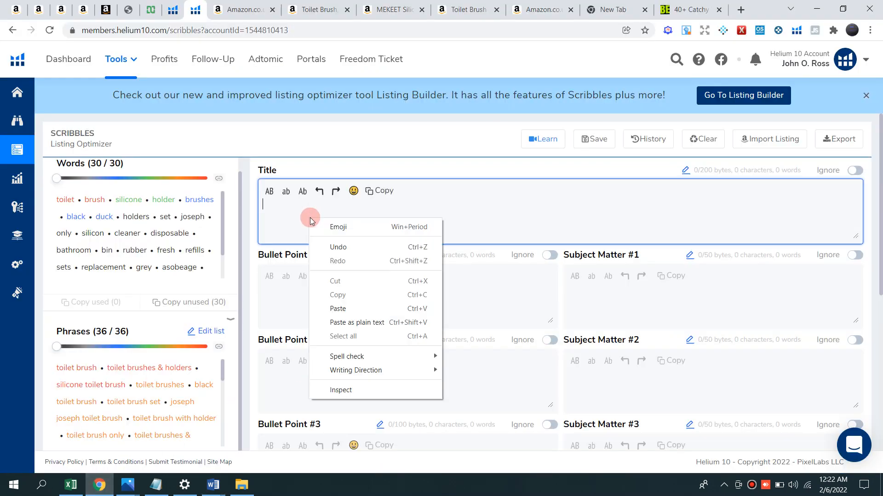
{"action": "left_click", "coordinate": [340, 307]}
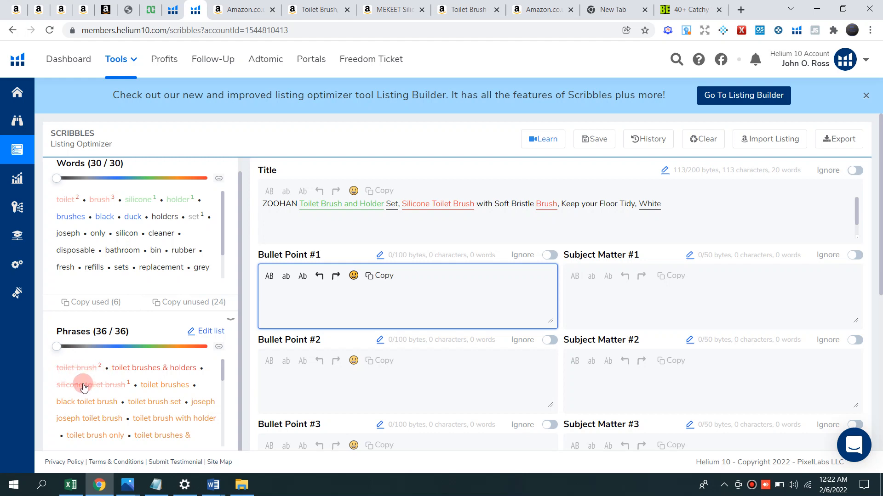
Look over the used keywords and the empty fields from Bullet Point #1 to Bullet Point #5 in Scribbles.
{"action": "left_click", "coordinate": [407, 302]}
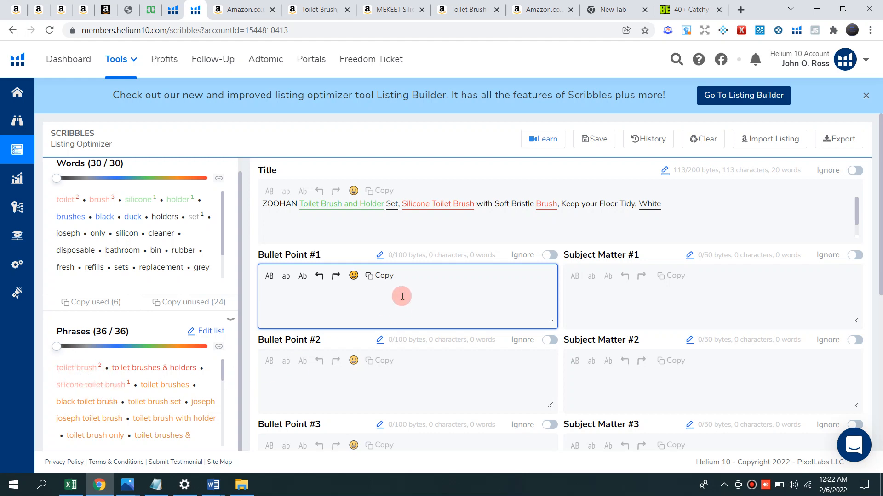
{"action": "scroll", "coordinate": [347, 301], "scroll_direction": "down", "scroll_amount": 1}
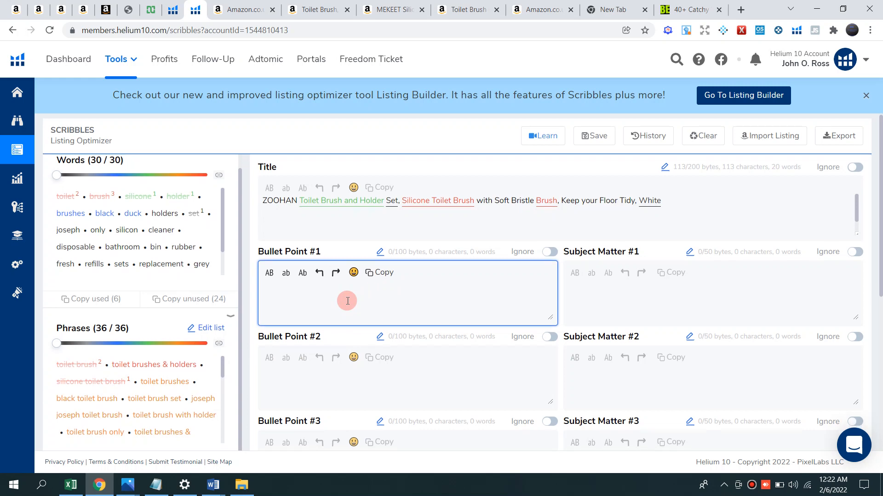
{"action": "scroll", "coordinate": [347, 301], "scroll_direction": "down", "scroll_amount": 1}
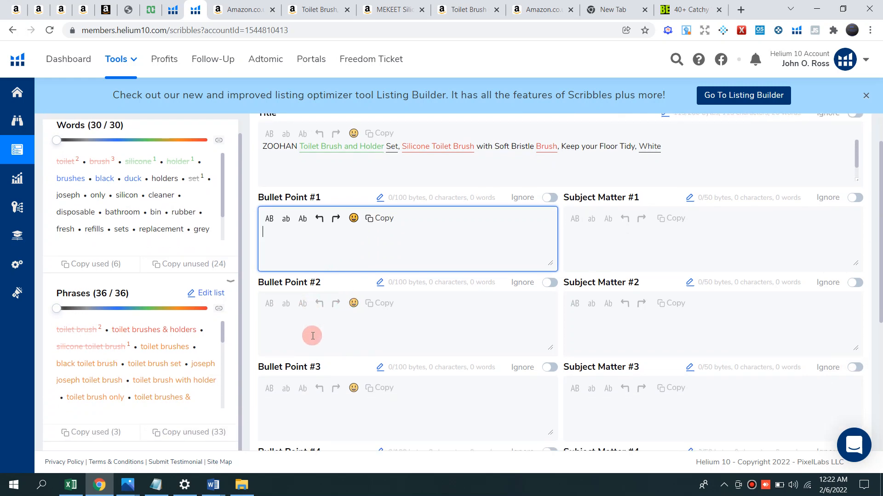
{"action": "scroll", "coordinate": [311, 313], "scroll_direction": "down", "scroll_amount": 1}
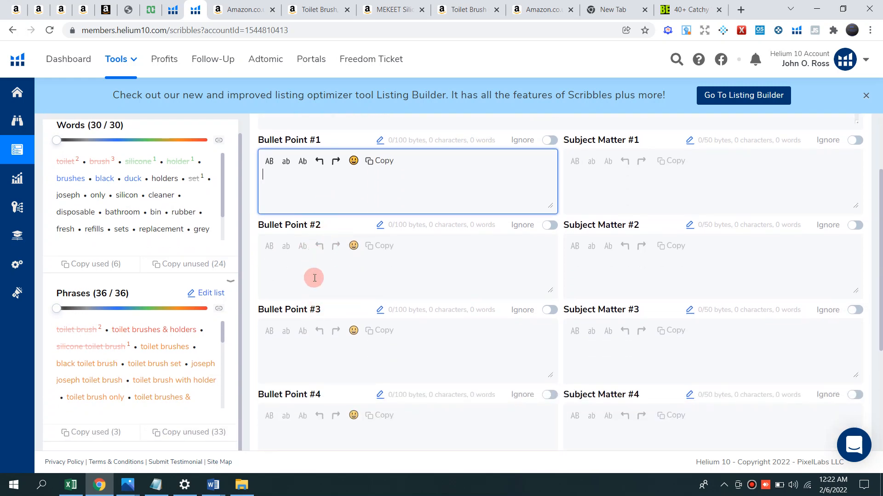
{"action": "scroll", "coordinate": [301, 368], "scroll_direction": "down", "scroll_amount": 2}
{"action": "scroll", "coordinate": [303, 370], "scroll_direction": "up", "scroll_amount": 2}
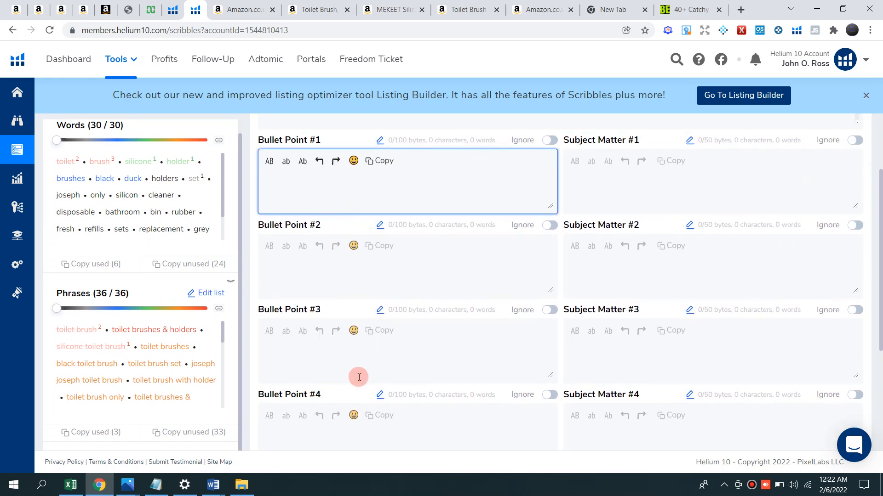
{"action": "scroll", "coordinate": [357, 379], "scroll_direction": "down", "scroll_amount": 2}
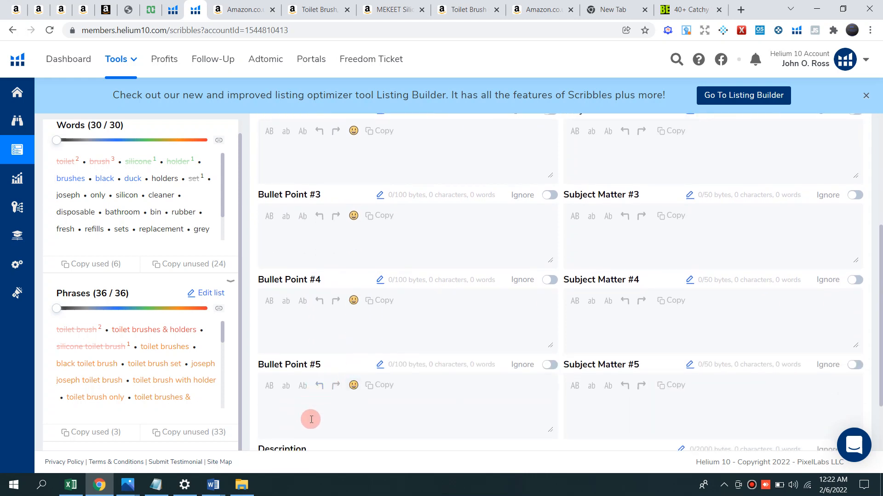
{"action": "scroll", "coordinate": [311, 419], "scroll_direction": "up", "scroll_amount": 2}
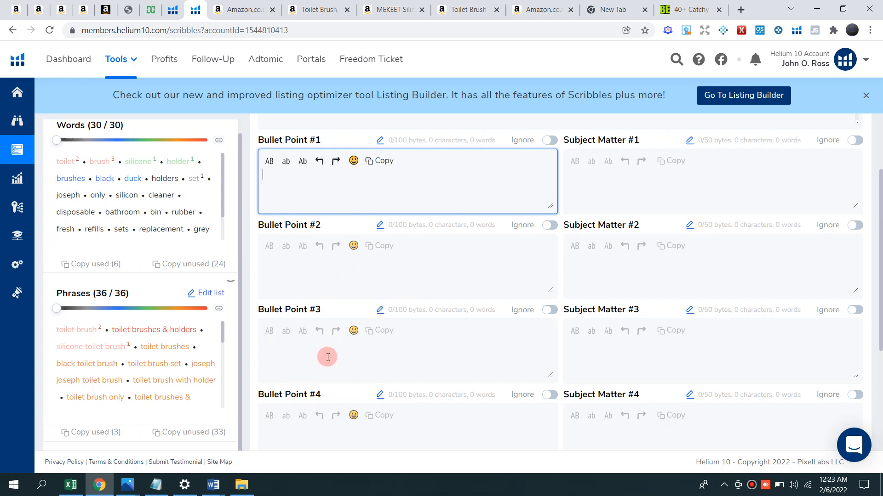
{"action": "scroll", "coordinate": [342, 298], "scroll_direction": "up", "scroll_amount": 1}
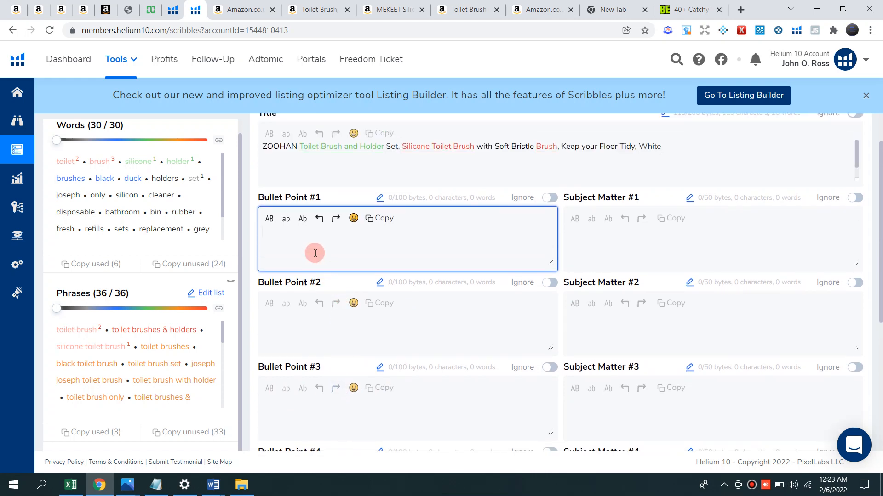
Switch to Document1 in Word and read the draft bullet points, from HIGH QUALITY MATERIAL to NON SCRATCH BRUSH.
{"action": "left_click", "coordinate": [213, 485]}
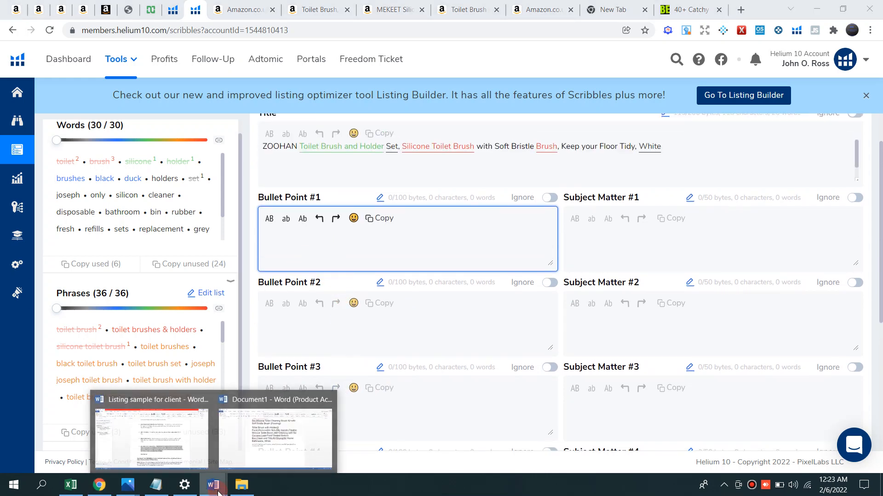
{"action": "left_click", "coordinate": [253, 448]}
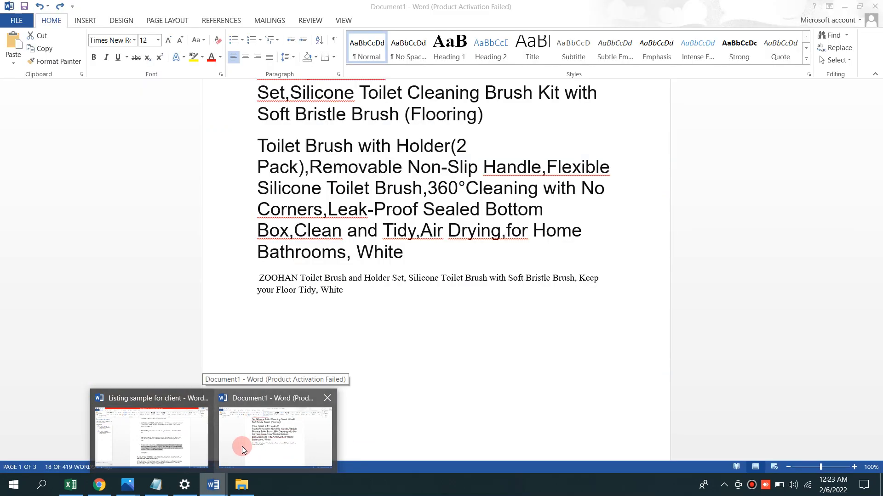
{"action": "scroll", "coordinate": [298, 382], "scroll_direction": "down", "scroll_amount": 1}
{"action": "scroll", "coordinate": [298, 382], "scroll_direction": "down", "scroll_amount": 5}
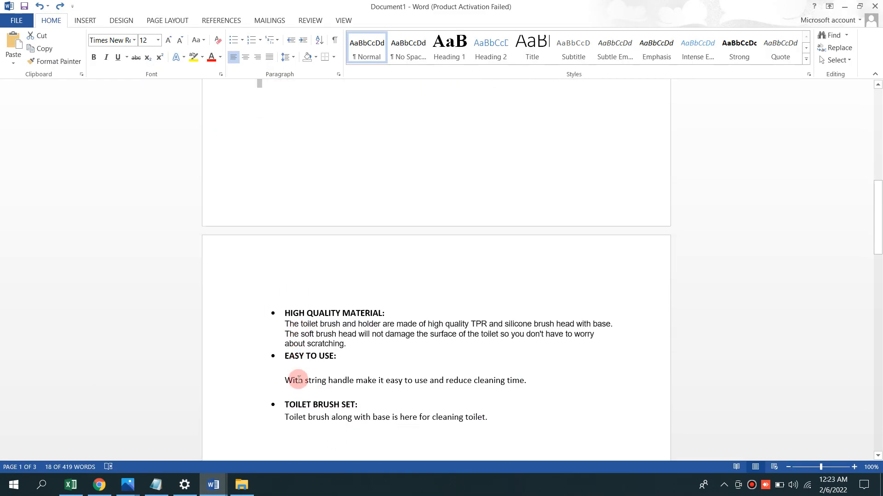
{"action": "scroll", "coordinate": [385, 321], "scroll_direction": "down", "scroll_amount": 1}
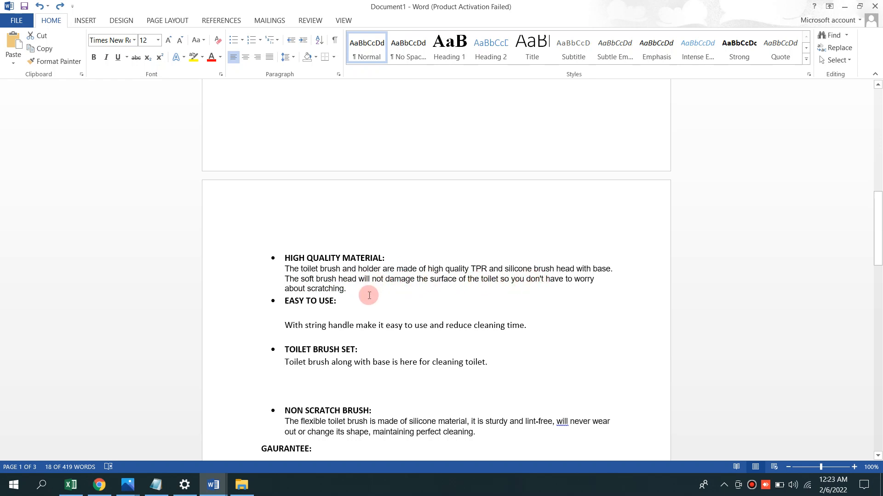
Switch to Chrome and compare the bullet points in the Rwest X, MEKEET and AURUZA toilet brush listings on Amazon.
{"action": "left_click", "coordinate": [99, 485]}
{"action": "left_click", "coordinate": [318, 10]}
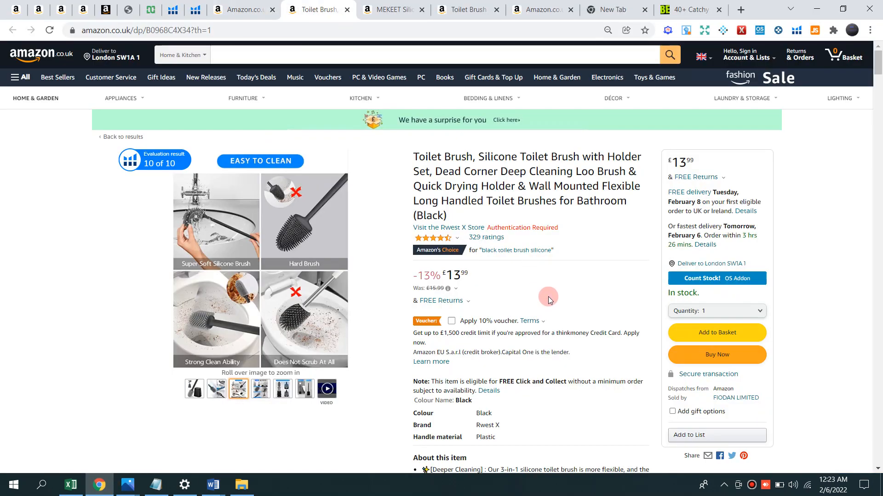
{"action": "scroll", "coordinate": [551, 317], "scroll_direction": "down", "scroll_amount": 10}
{"action": "scroll", "coordinate": [460, 237], "scroll_direction": "up", "scroll_amount": 5}
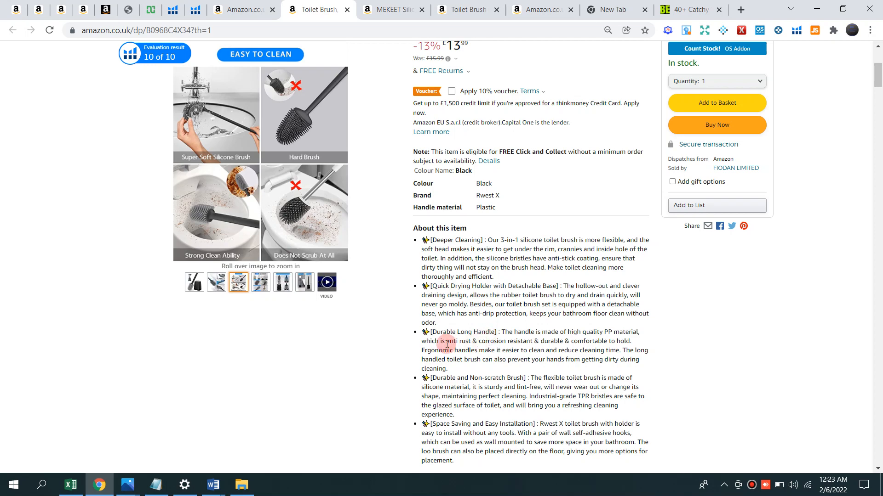
{"action": "left_click", "coordinate": [387, 13]}
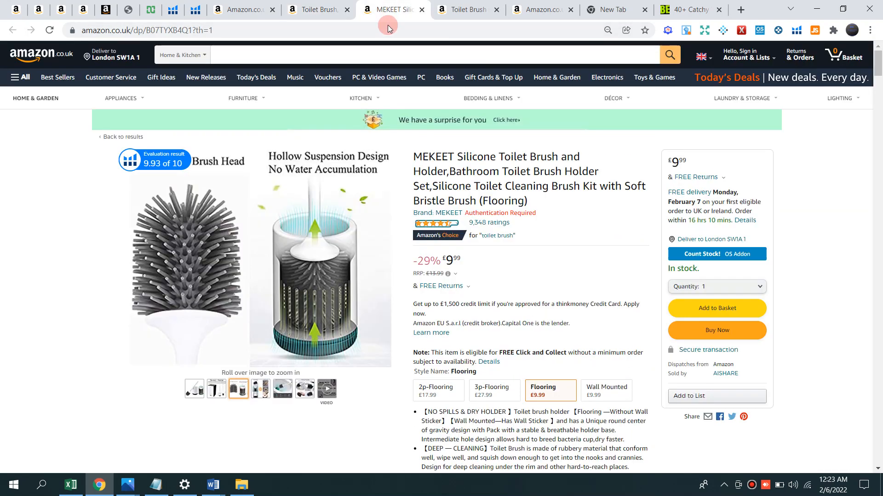
{"action": "scroll", "coordinate": [499, 358], "scroll_direction": "down", "scroll_amount": 2}
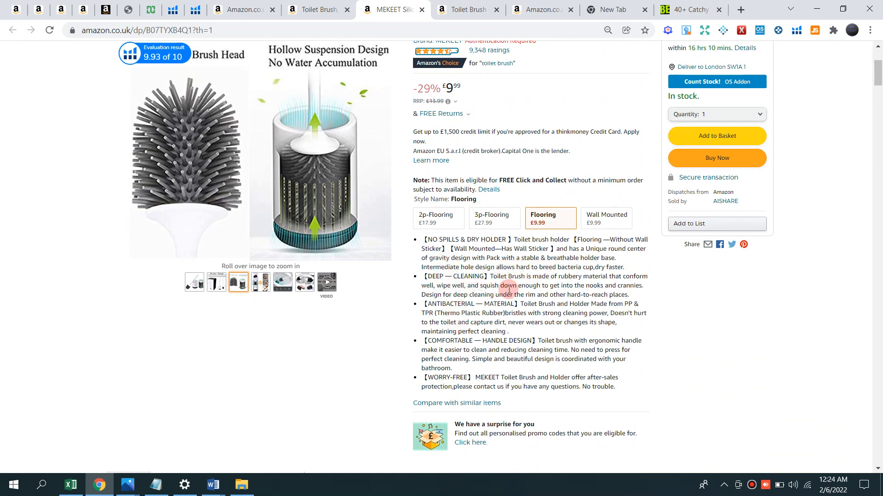
{"action": "left_click", "coordinate": [461, 7]}
{"action": "scroll", "coordinate": [517, 360], "scroll_direction": "down", "scroll_amount": 1}
{"action": "scroll", "coordinate": [516, 360], "scroll_direction": "down", "scroll_amount": 2}
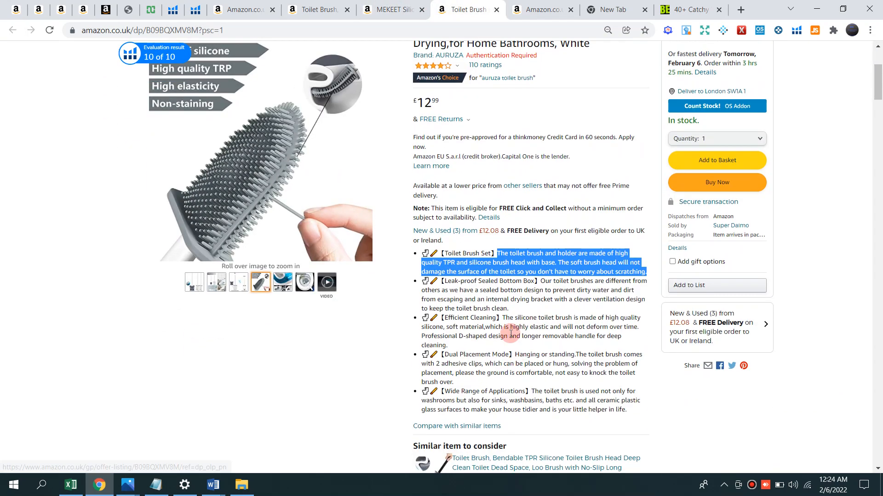
{"action": "left_click", "coordinate": [509, 286]}
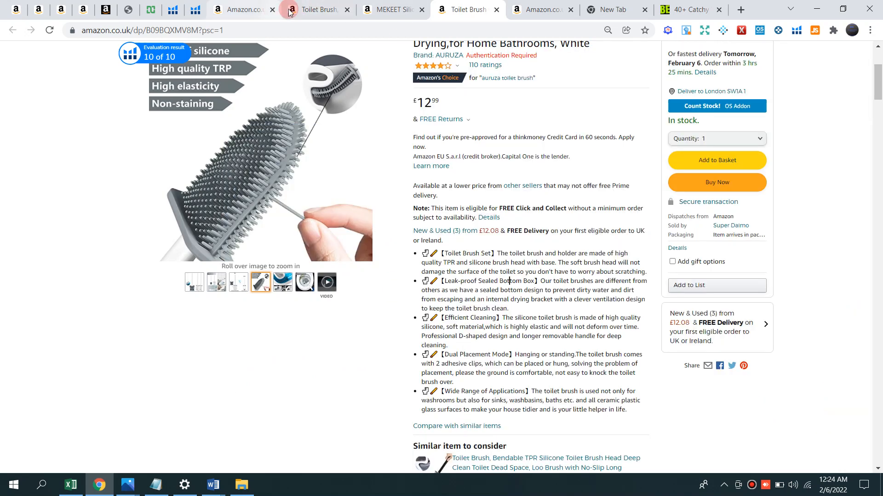
{"action": "left_click", "coordinate": [290, 11]}
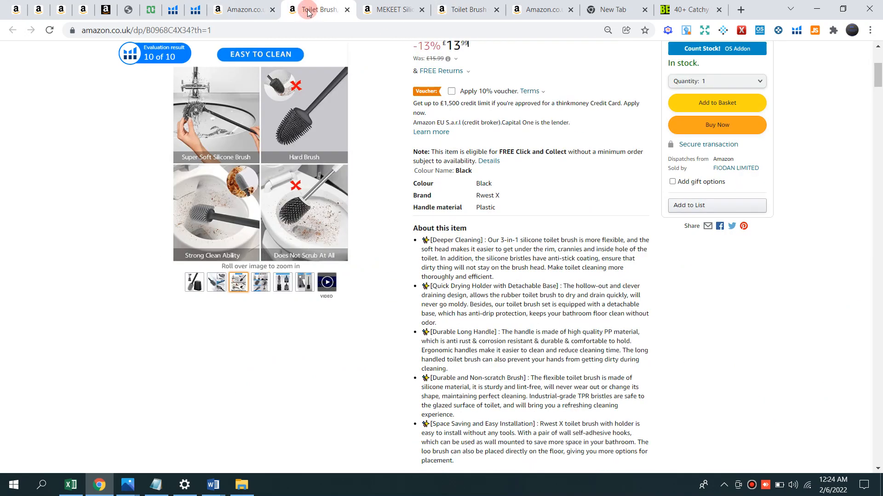
Check the draft bullet points in Word's Document1 against the keyword phrases in Scribbles, ending back in the Word document.
{"action": "mouse_move", "coordinate": [213, 491]}
{"action": "left_click", "coordinate": [264, 440]}
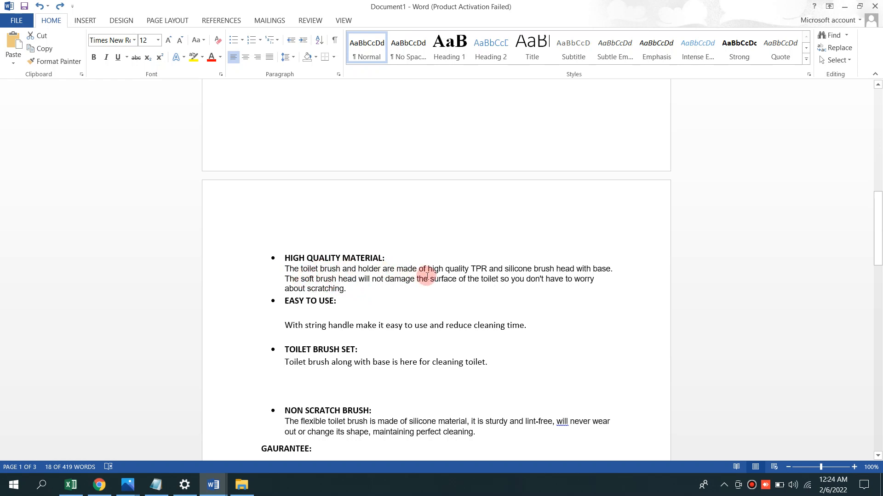
{"action": "left_click", "coordinate": [99, 486]}
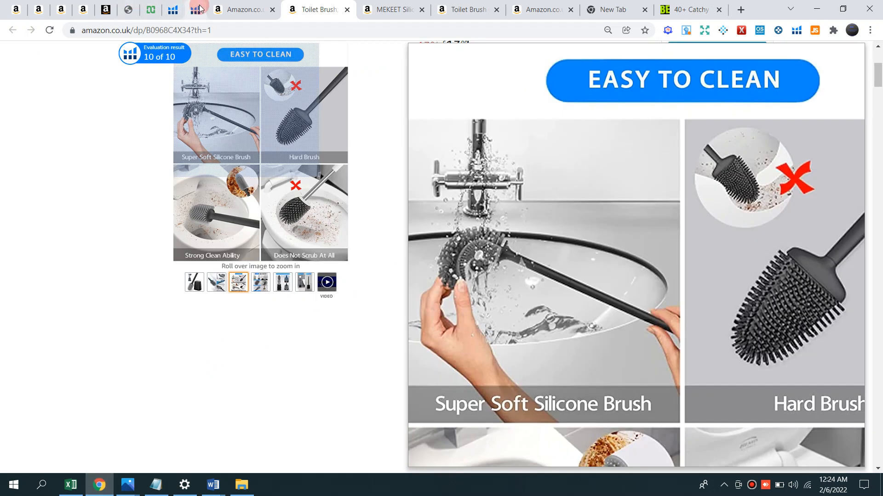
{"action": "left_click", "coordinate": [196, 9]}
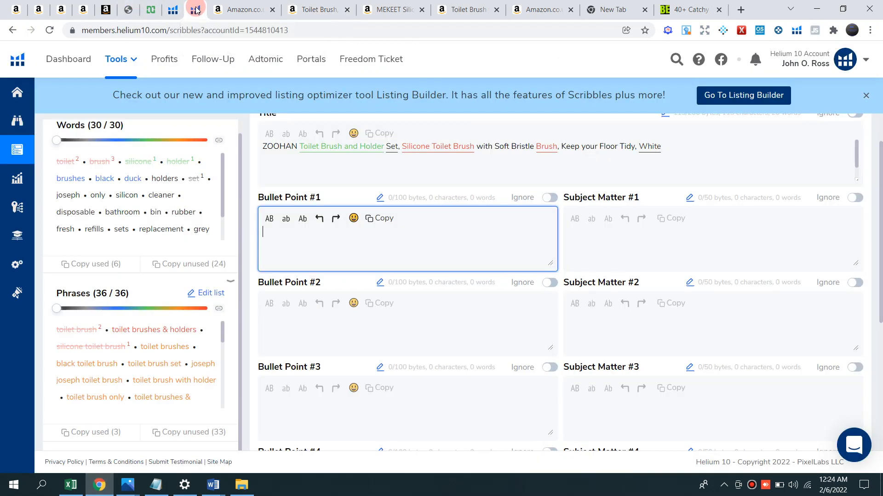
{"action": "scroll", "coordinate": [148, 378], "scroll_direction": "down", "scroll_amount": 3}
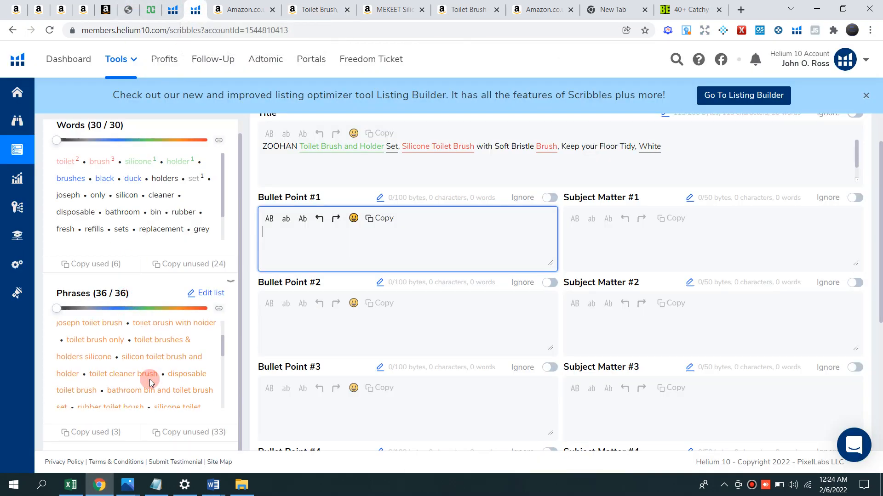
{"action": "scroll", "coordinate": [152, 380], "scroll_direction": "up", "scroll_amount": 3}
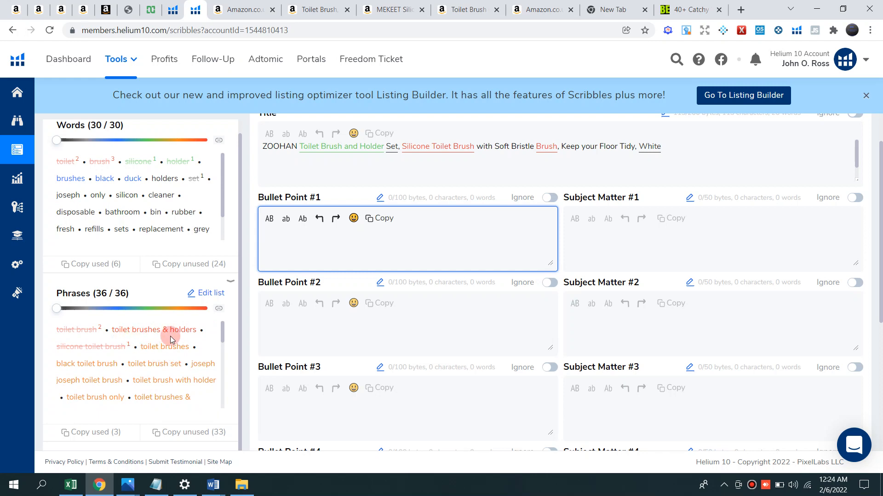
{"action": "mouse_move", "coordinate": [213, 483]}
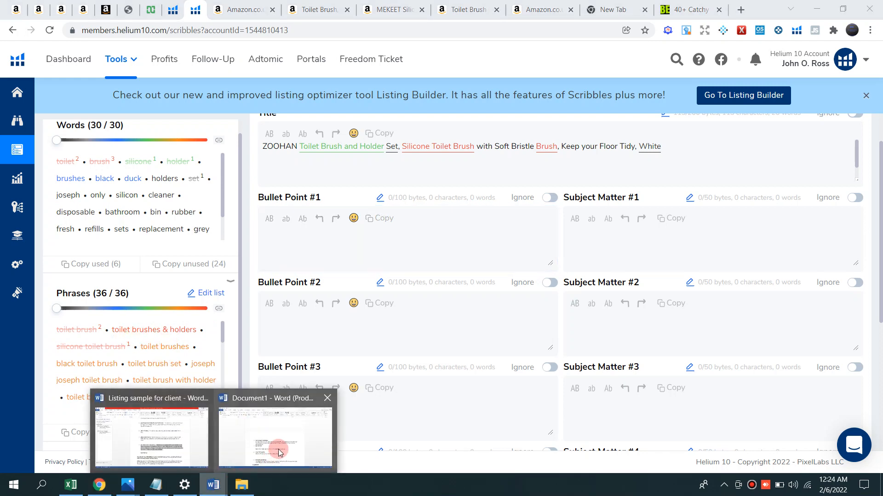
{"action": "left_click", "coordinate": [269, 419]}
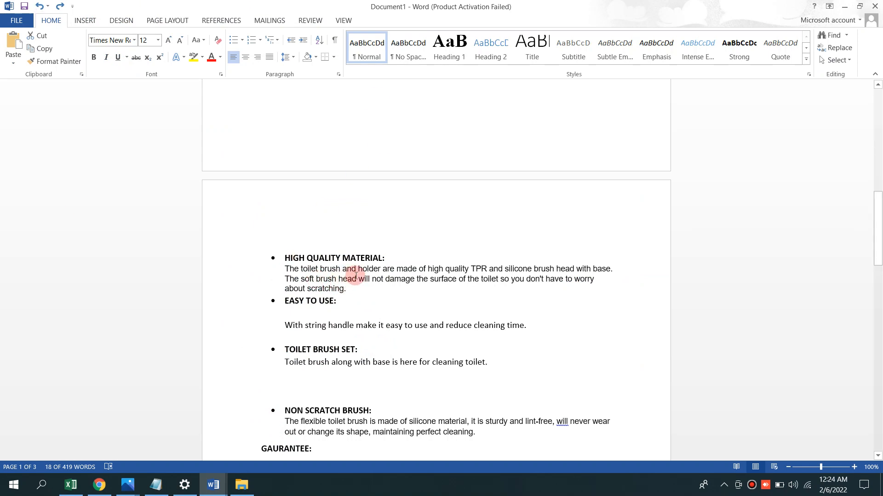
In the HIGH QUALITY MATERIAL bullet, change the opening to "The toilet brushes and holders", checking the wording against the phrases in Scribbles in Chrome.
{"action": "left_click", "coordinate": [383, 268]}
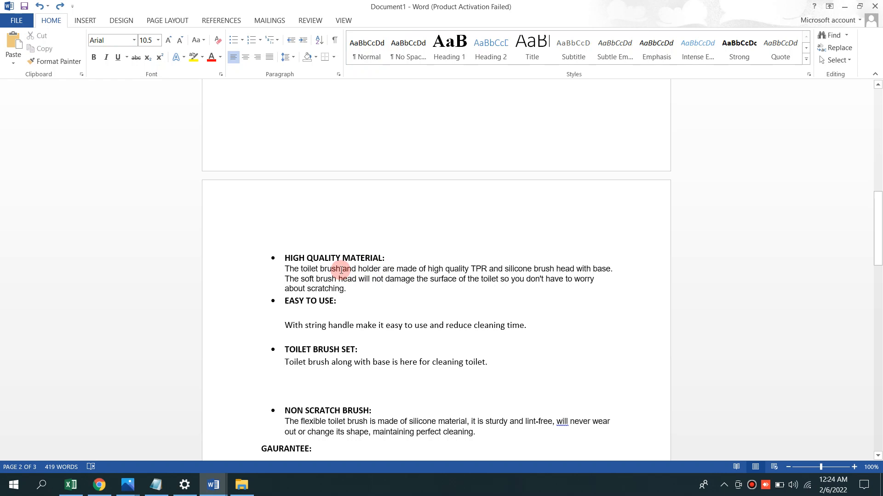
{"action": "type", "text": "es"}
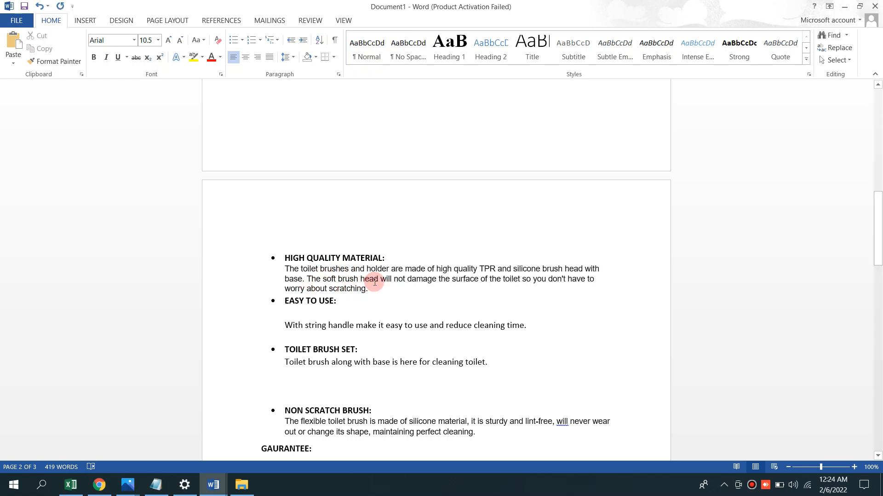
{"action": "left_click", "coordinate": [102, 488]}
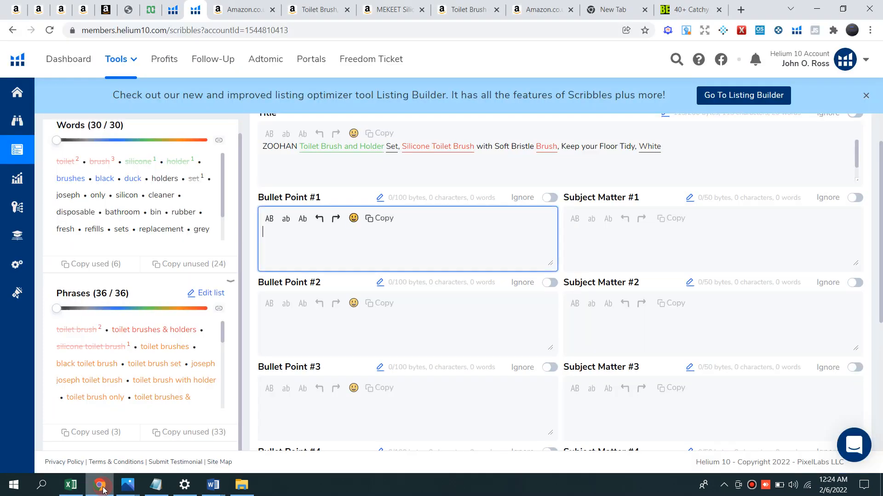
{"action": "left_click", "coordinate": [213, 485]}
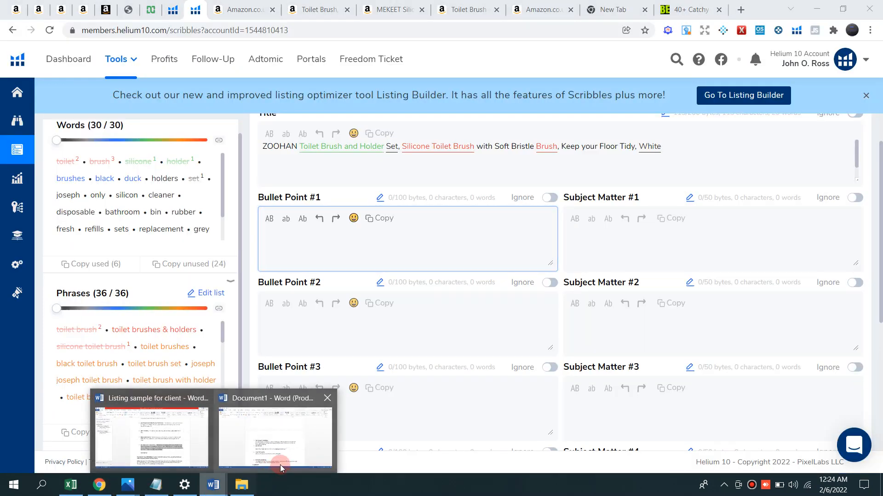
{"action": "left_click", "coordinate": [281, 468]}
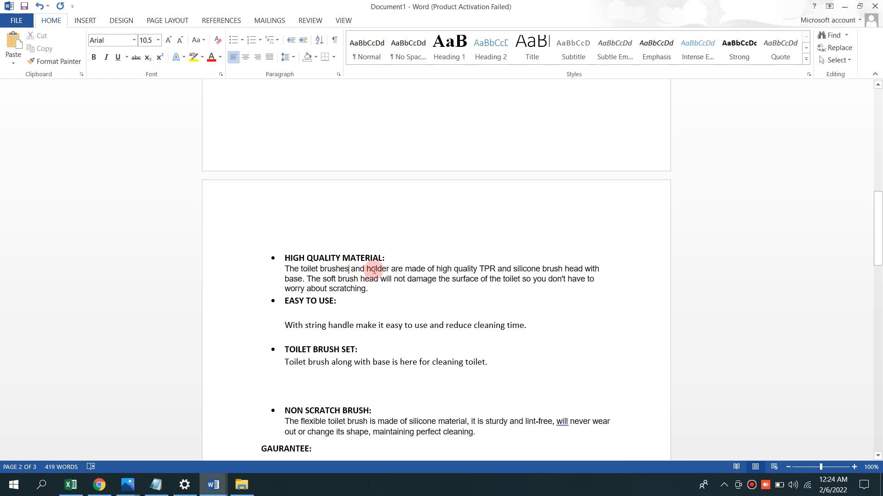
{"action": "left_click", "coordinate": [390, 270]}
{"action": "type", "text": "s"}
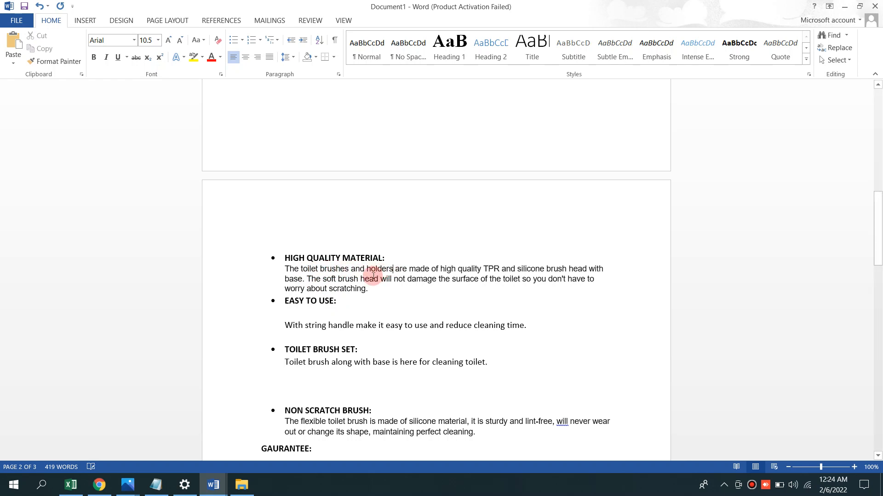
{"action": "left_click", "coordinate": [370, 289]}
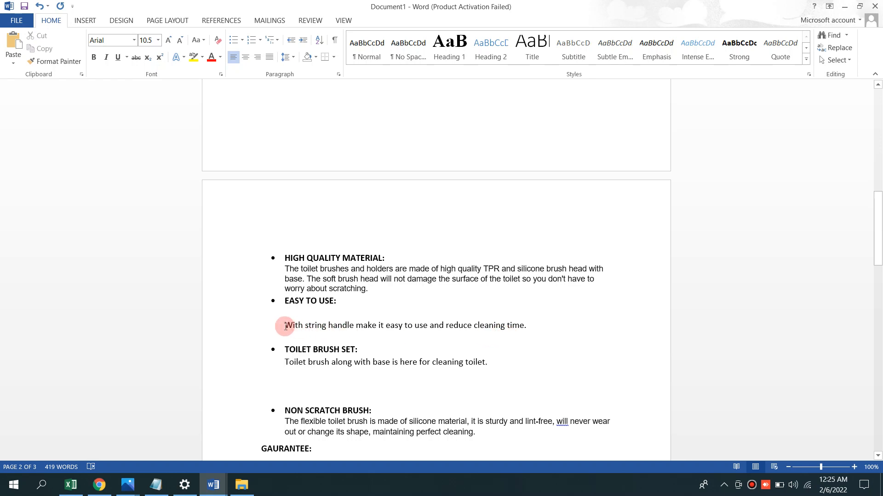
Check the keyword phrases in Scribbles, and in Word's Document1 make the EASY TO USE sentence begin with "Toilet brushes with string handle".
{"action": "left_click", "coordinate": [99, 485]}
{"action": "left_click", "coordinate": [91, 351]}
{"action": "scroll", "coordinate": [140, 339], "scroll_direction": "down", "scroll_amount": 1}
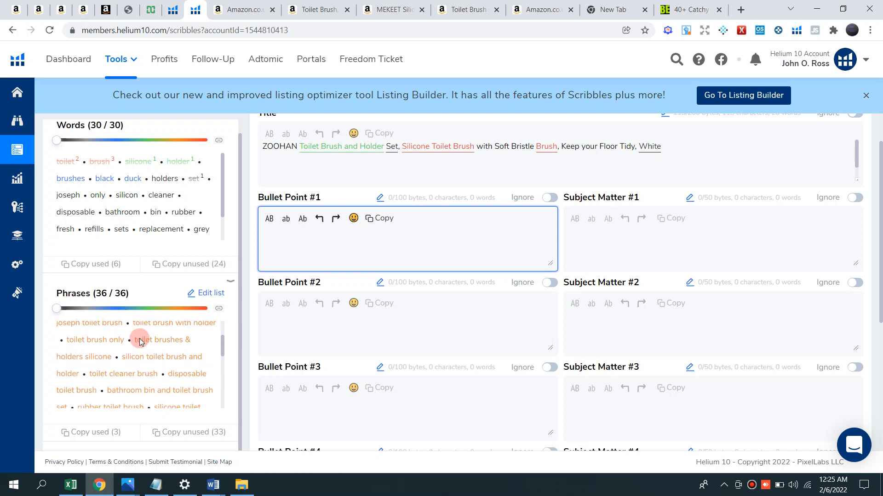
{"action": "scroll", "coordinate": [144, 376], "scroll_direction": "up", "scroll_amount": 1}
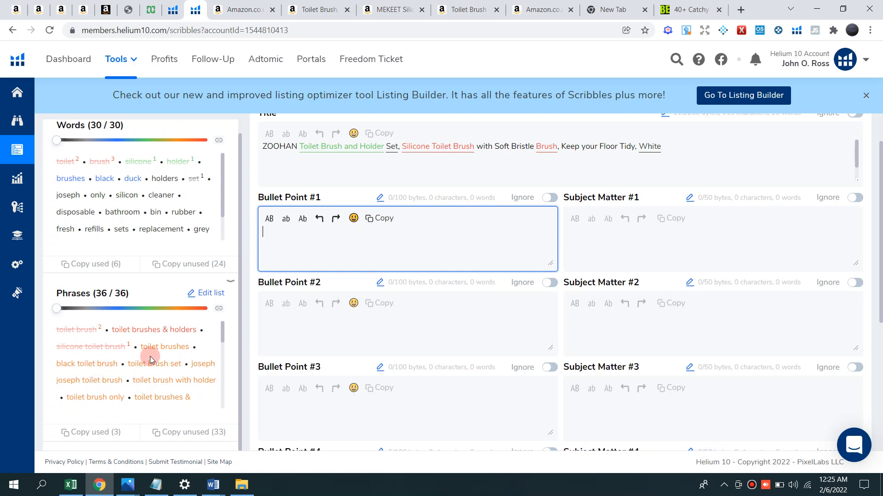
{"action": "left_click", "coordinate": [213, 485]}
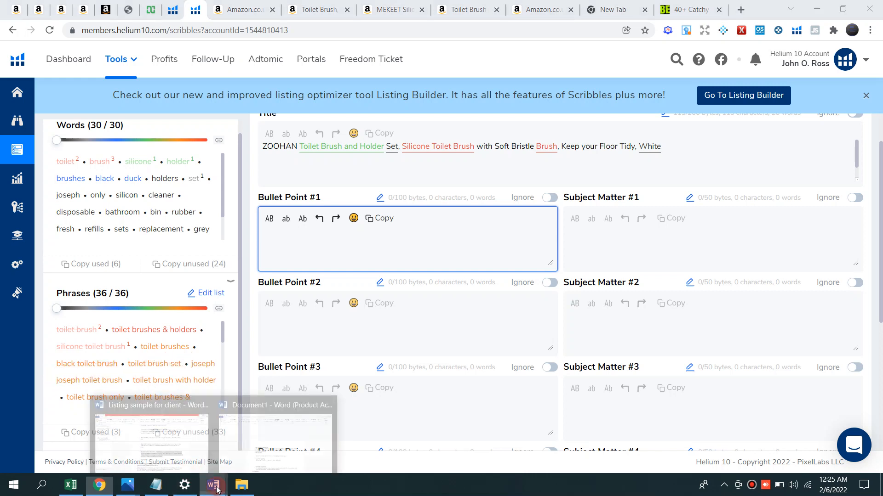
{"action": "left_click", "coordinate": [241, 460]}
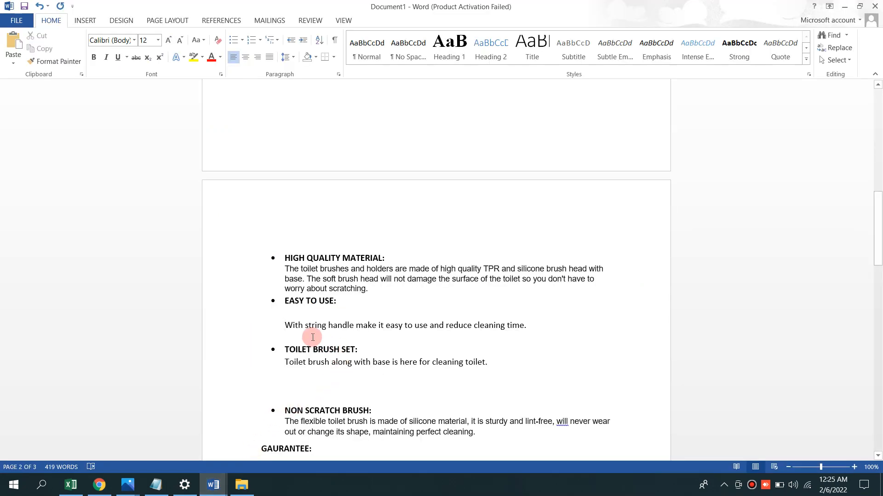
{"action": "left_click", "coordinate": [286, 336]}
{"action": "type", "text": "Toil"}
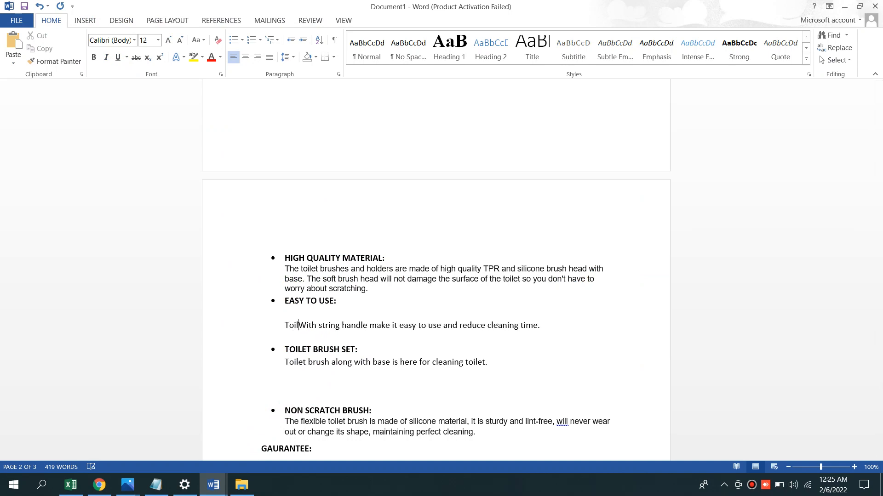
{"action": "type", "text": "et brushe"}
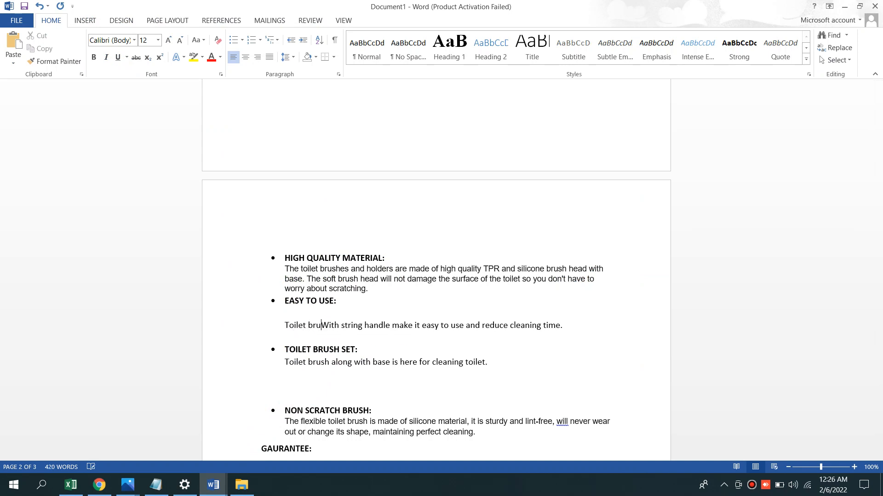
{"action": "type", "text": "s"}
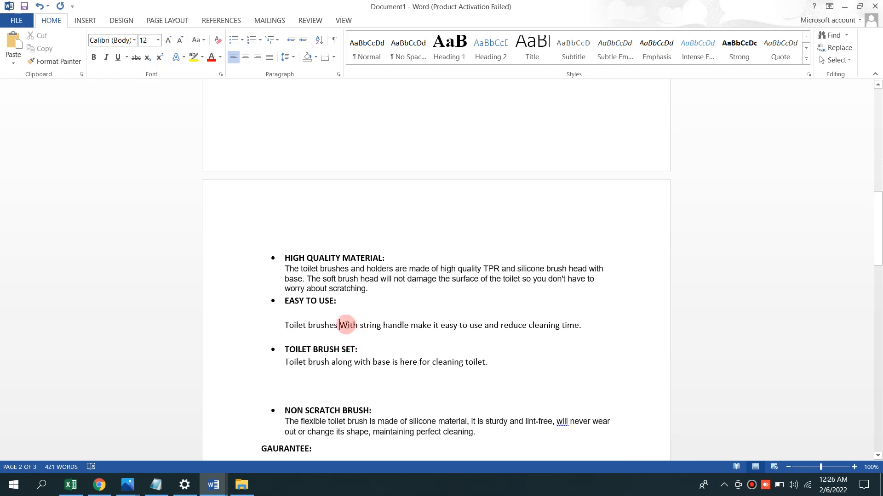
{"action": "left_click", "coordinate": [346, 325]}
{"action": "key", "text": "BackSpace"}
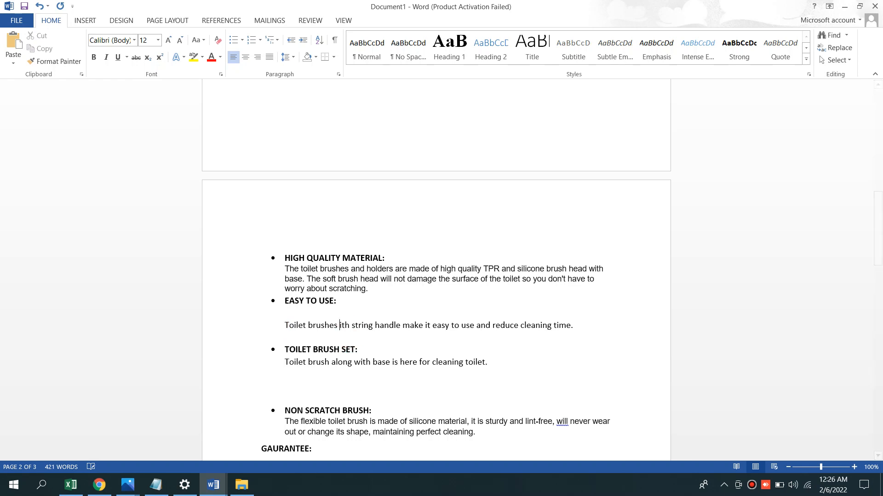
{"action": "type", "text": "w"}
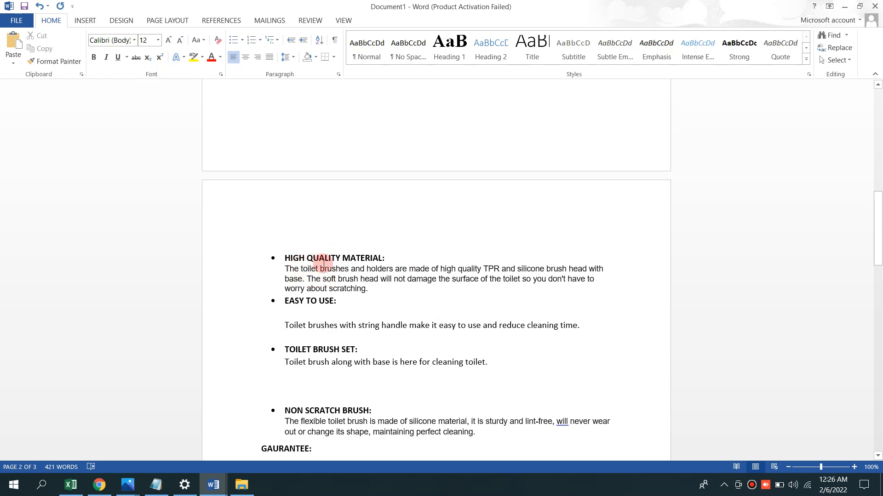
Copy the HIGH QUALITY MATERIAL heading and text from Word into Bullet Point #1 in Scribbles in Chrome.
{"action": "left_click_drag", "start_coordinate": [291, 257], "coordinate": [378, 289]}
{"action": "right_click", "coordinate": [341, 273]}
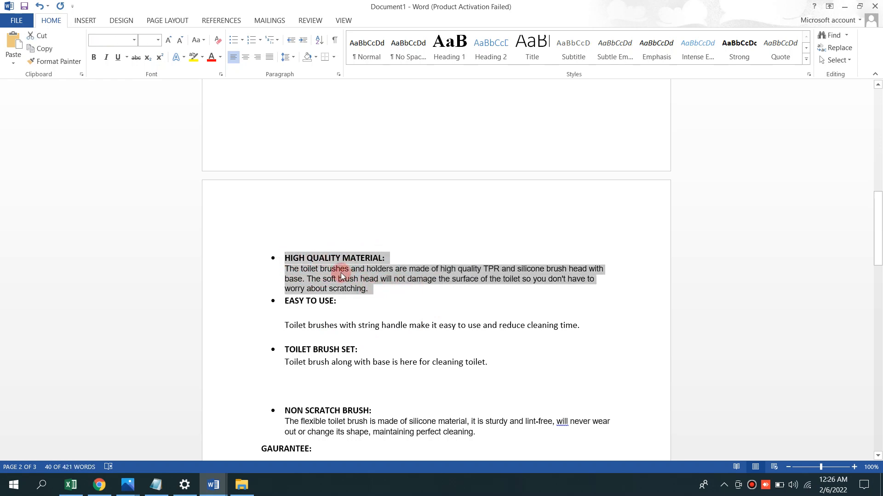
{"action": "left_click", "coordinate": [361, 79]}
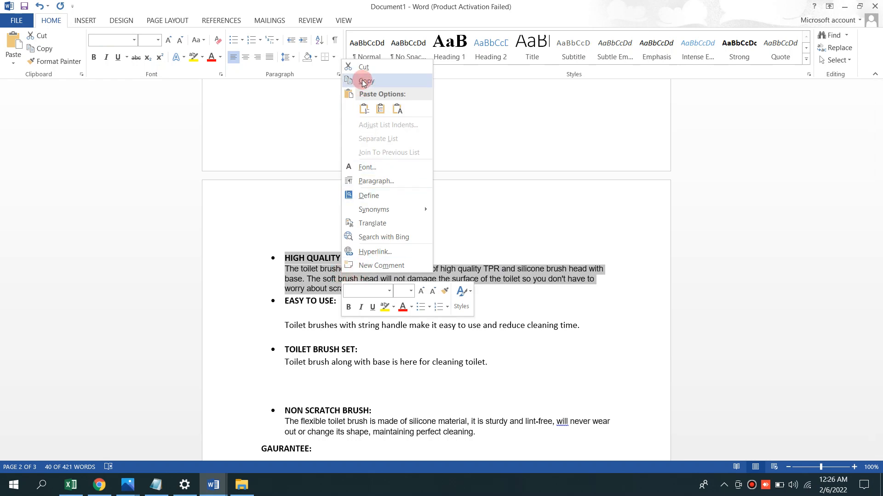
{"action": "left_click", "coordinate": [100, 485]}
{"action": "left_click", "coordinate": [354, 258]}
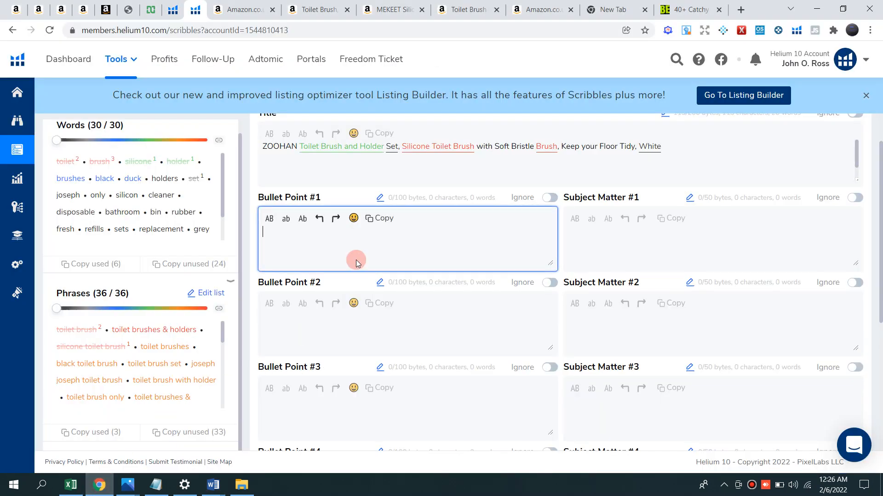
{"action": "right_click", "coordinate": [315, 245]}
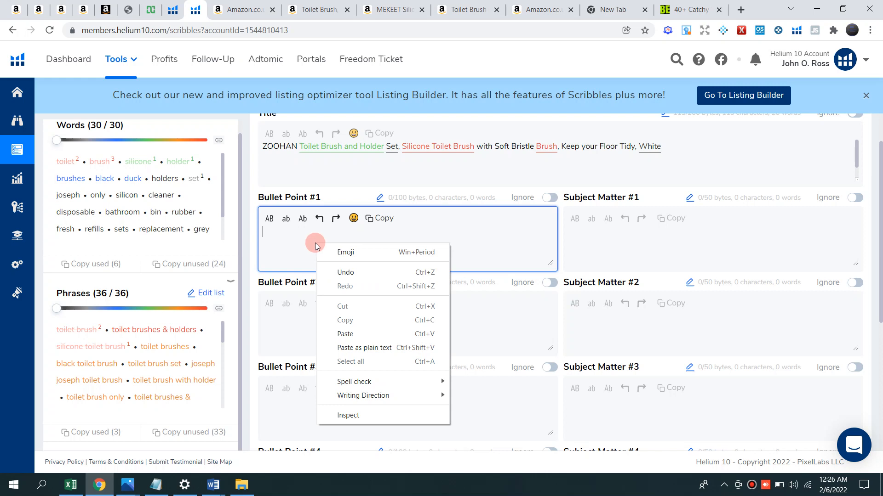
{"action": "left_click", "coordinate": [358, 334]}
{"action": "left_click", "coordinate": [367, 283]}
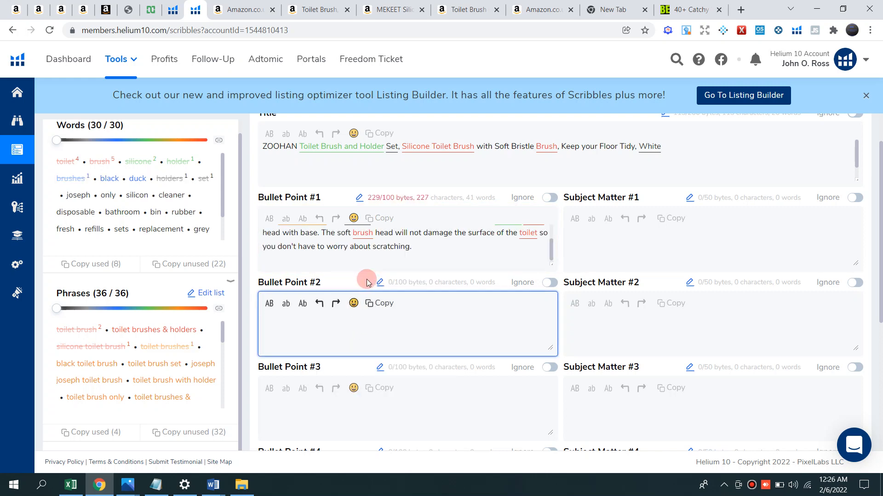
Enter 500 as the limit for Bullet Point #1 and review its text against the used words and phrases.
{"action": "left_click", "coordinate": [359, 200]}
{"action": "left_click", "coordinate": [498, 197]}
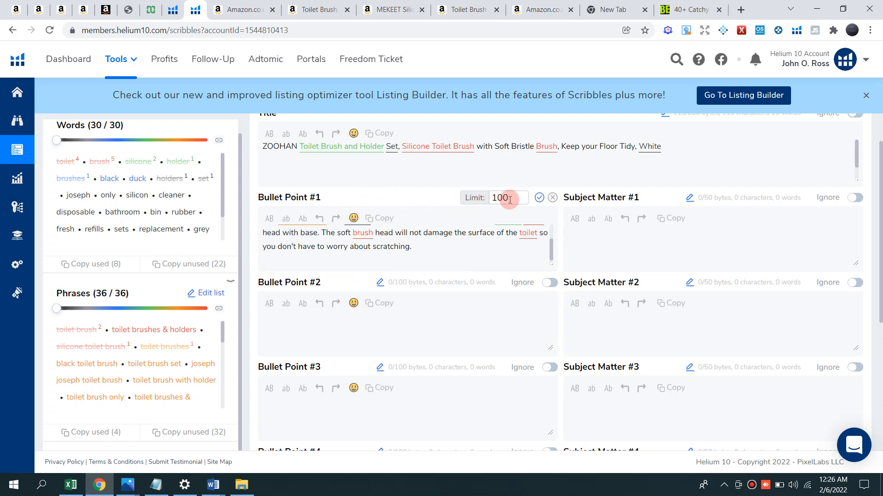
{"action": "left_click", "coordinate": [505, 197]}
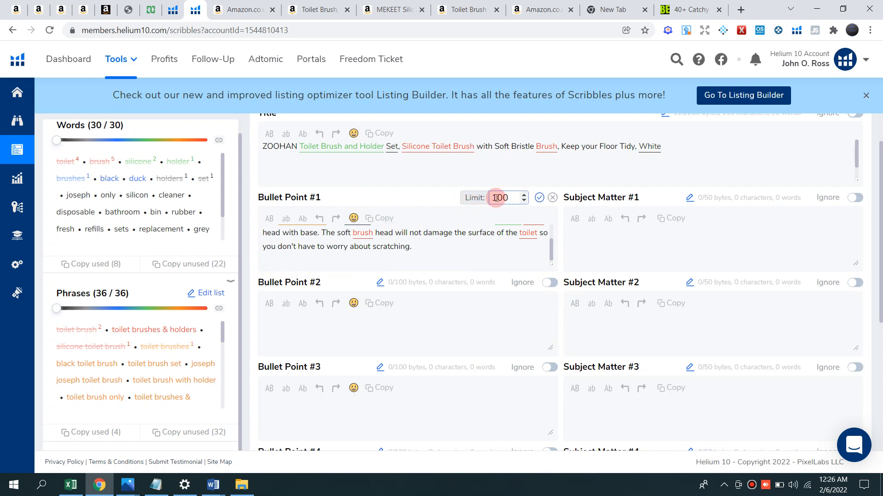
{"action": "double_click", "coordinate": [497, 198]}
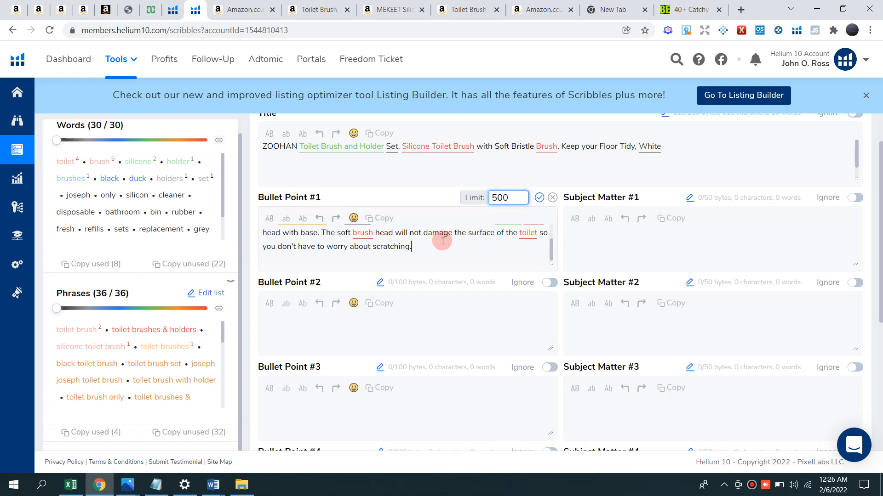
{"action": "left_click", "coordinate": [440, 310]}
{"action": "left_click", "coordinate": [436, 256]}
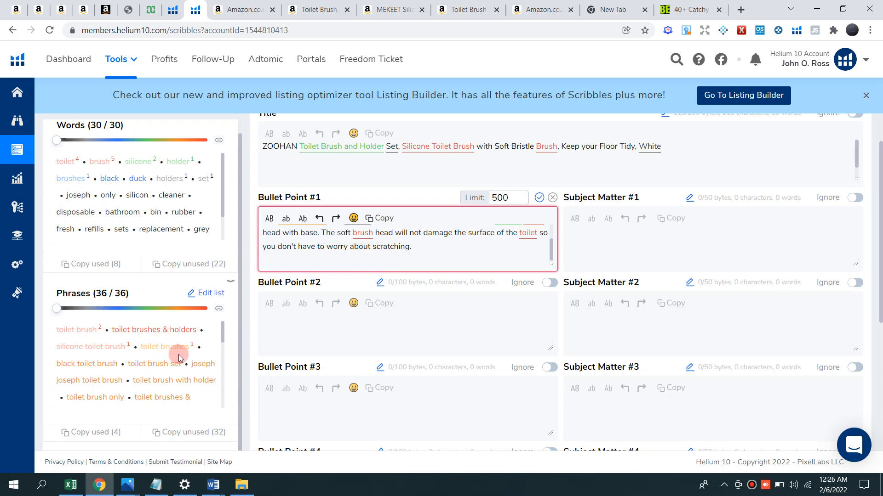
{"action": "scroll", "coordinate": [340, 257], "scroll_direction": "up", "scroll_amount": 1}
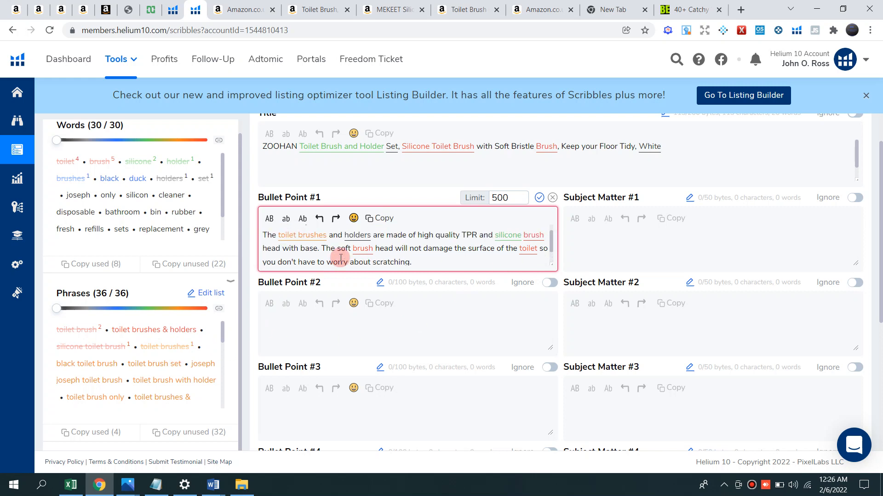
{"action": "scroll", "coordinate": [341, 257], "scroll_direction": "up", "scroll_amount": 3}
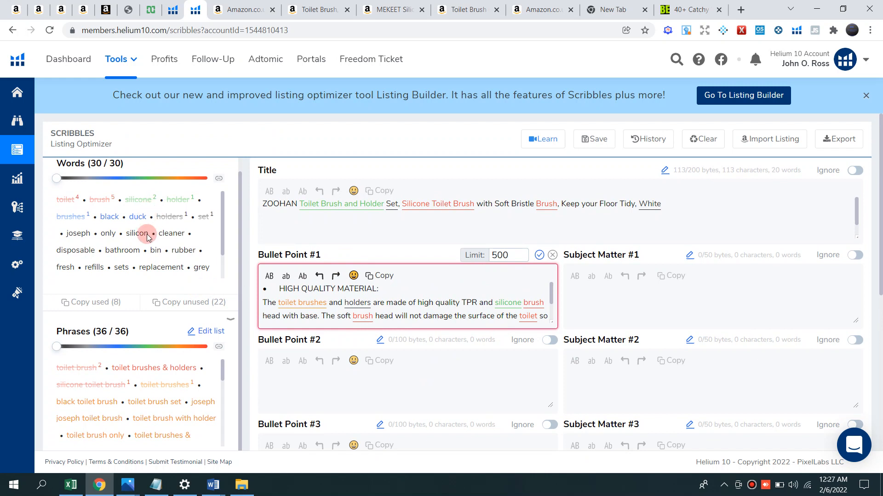
{"action": "scroll", "coordinate": [454, 345], "scroll_direction": "down", "scroll_amount": 1}
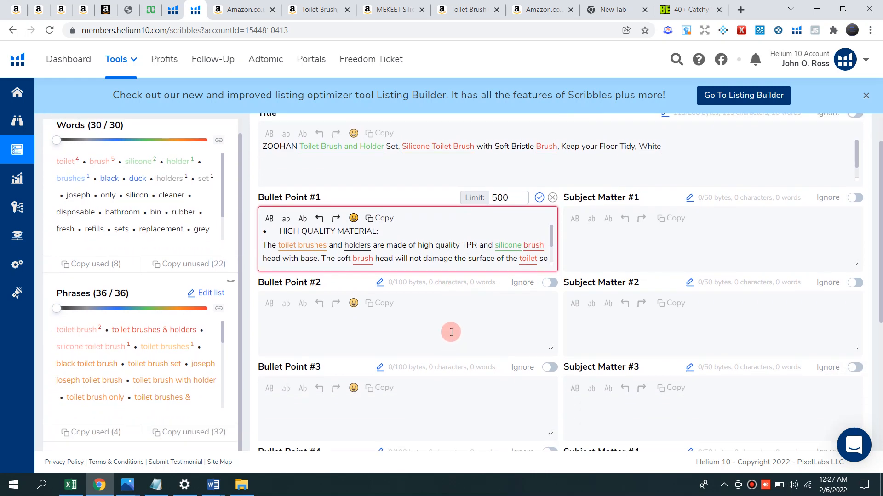
Choose Bullet Point #2 as the target, and copy the EASY TO USE heading and its sentence from Word's Document1.
{"action": "left_click", "coordinate": [407, 320]}
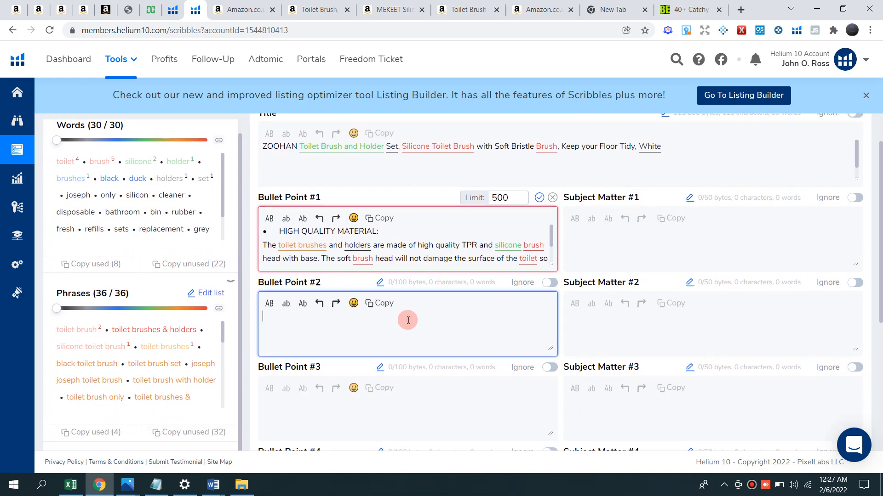
{"action": "scroll", "coordinate": [409, 320], "scroll_direction": "down", "scroll_amount": 1}
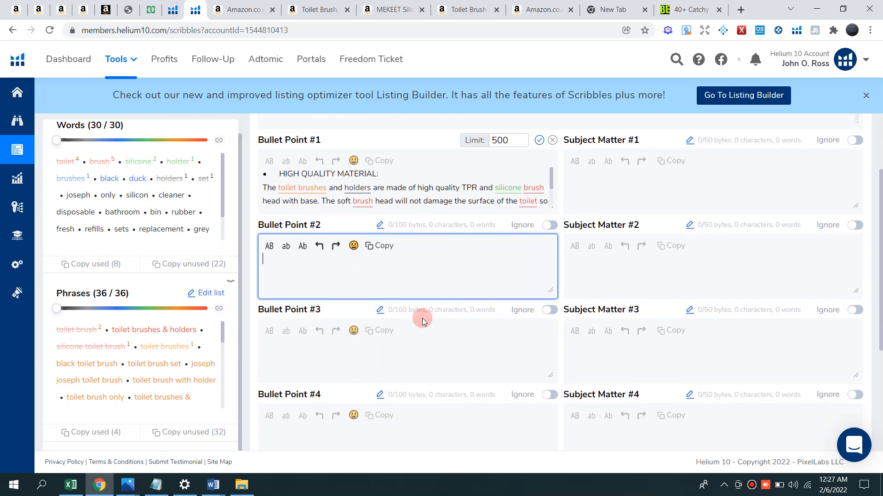
{"action": "left_click", "coordinate": [214, 489]}
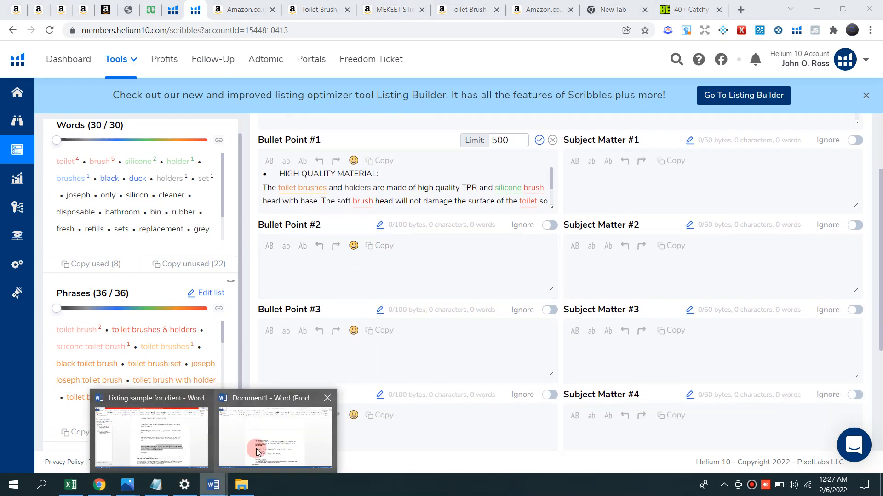
{"action": "left_click", "coordinate": [277, 432]}
{"action": "scroll", "coordinate": [285, 443], "scroll_direction": "down", "scroll_amount": 1}
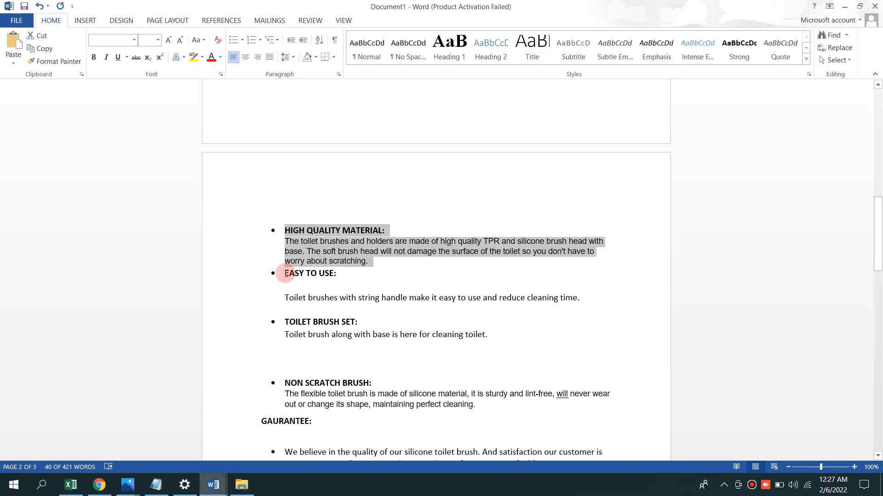
{"action": "left_click_drag", "start_coordinate": [286, 274], "coordinate": [577, 303]}
{"action": "left_click", "coordinate": [563, 299]}
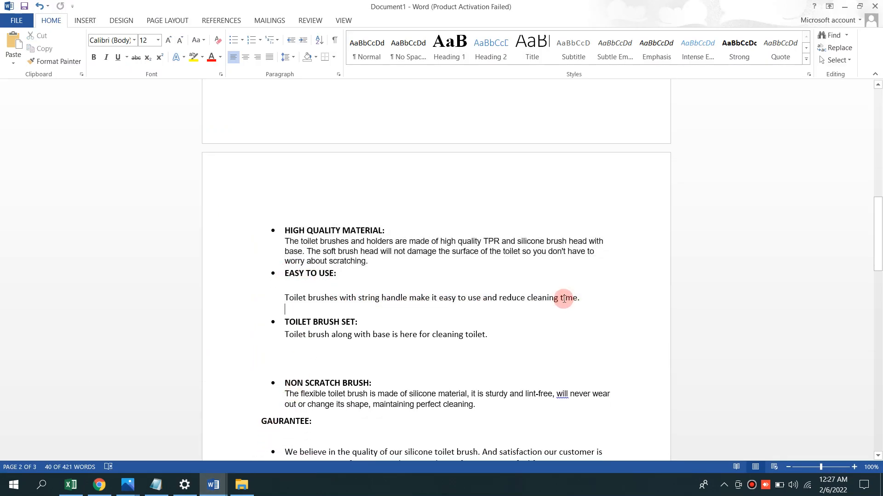
{"action": "left_click_drag", "start_coordinate": [287, 274], "coordinate": [572, 299]}
{"action": "right_click", "coordinate": [571, 299]}
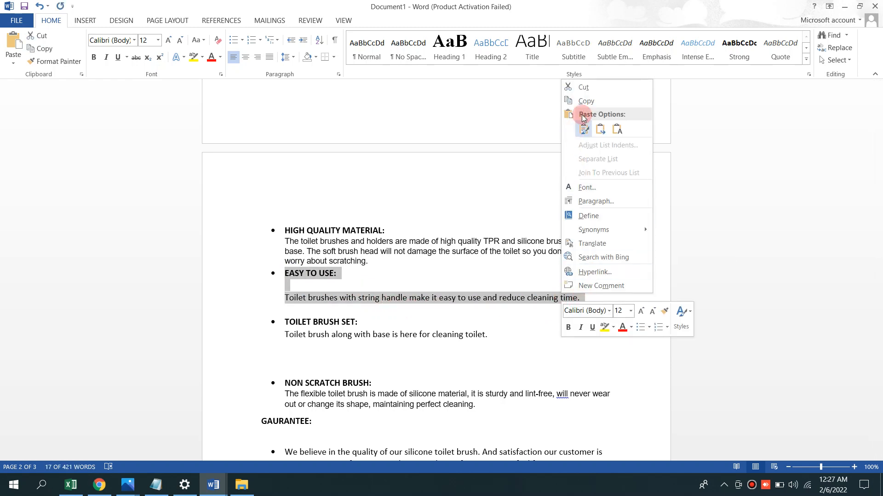
{"action": "left_click", "coordinate": [586, 100]}
Switch to Scribbles in Chrome and paste the EASY TO USE text into Bullet Point #2.
{"action": "left_click", "coordinate": [99, 485]}
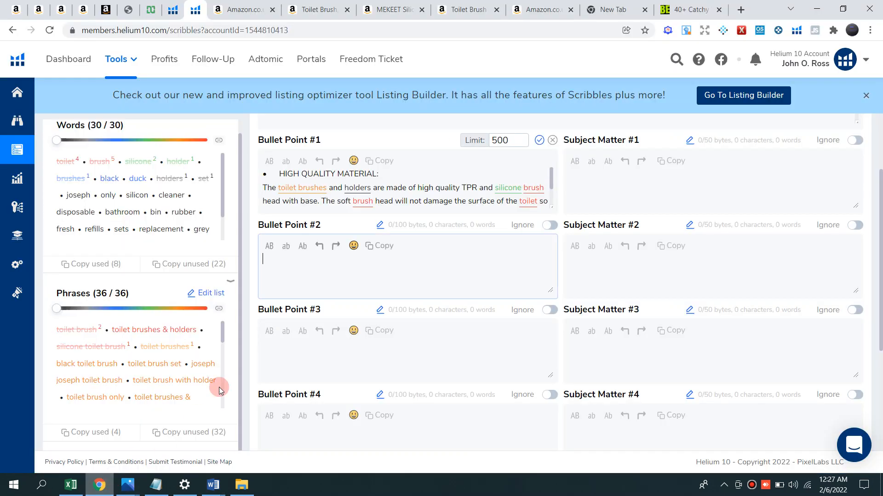
{"action": "right_click", "coordinate": [303, 261]}
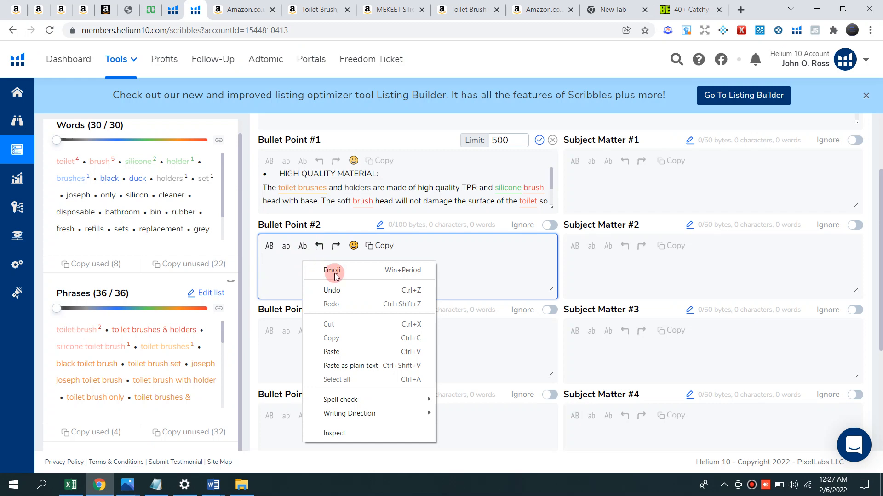
{"action": "left_click", "coordinate": [338, 353]}
Copy the TOILET BRUSH SET heading and sentence from Word's Document1 into Bullet Point #3 in Scribbles in Chrome.
{"action": "left_click", "coordinate": [314, 348]}
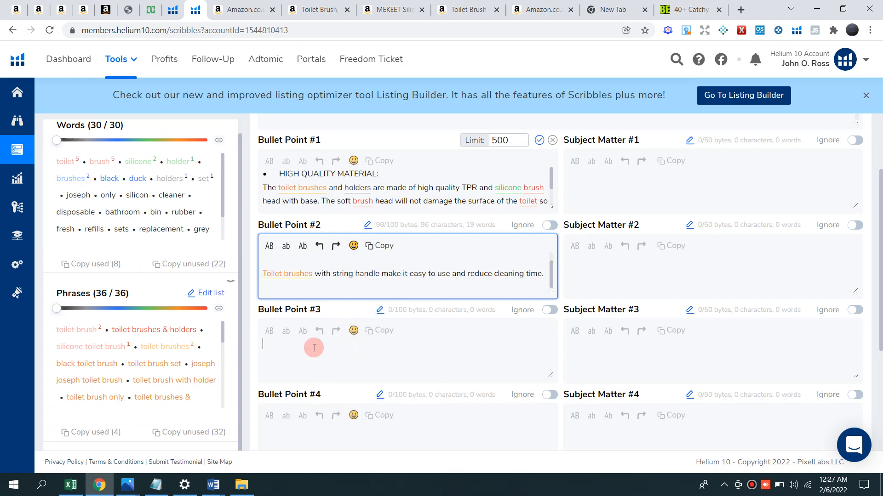
{"action": "mouse_move", "coordinate": [213, 485]}
{"action": "left_click", "coordinate": [276, 421]}
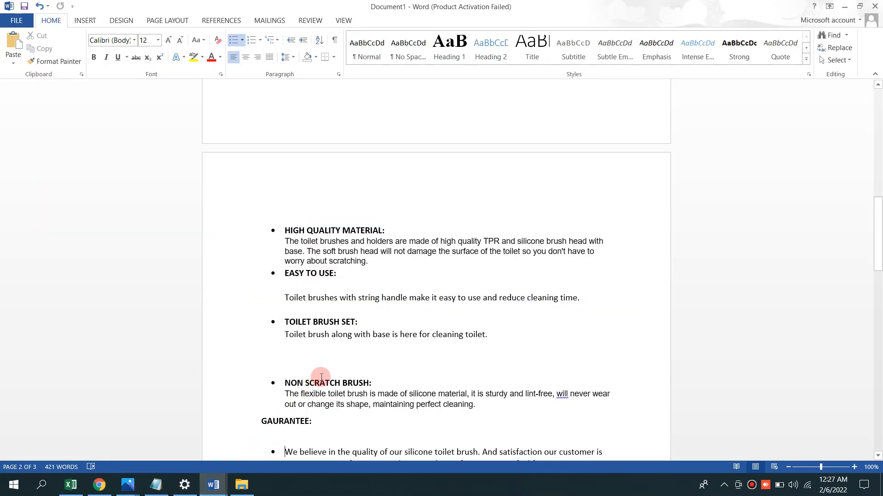
{"action": "scroll", "coordinate": [321, 378], "scroll_direction": "down", "scroll_amount": 3}
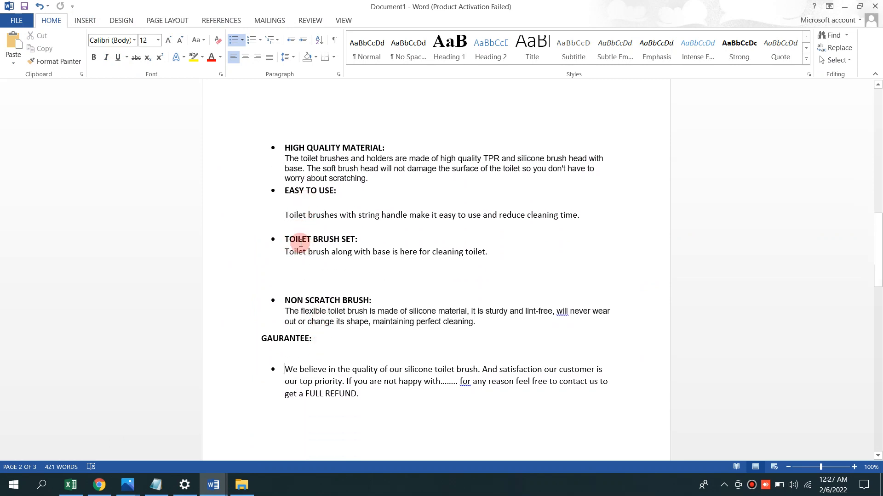
{"action": "mouse_move", "coordinate": [287, 239]}
{"action": "left_mouse_down"}
{"action": "mouse_move", "coordinate": [370, 258]}
{"action": "mouse_move", "coordinate": [449, 256]}
{"action": "left_mouse_up"}
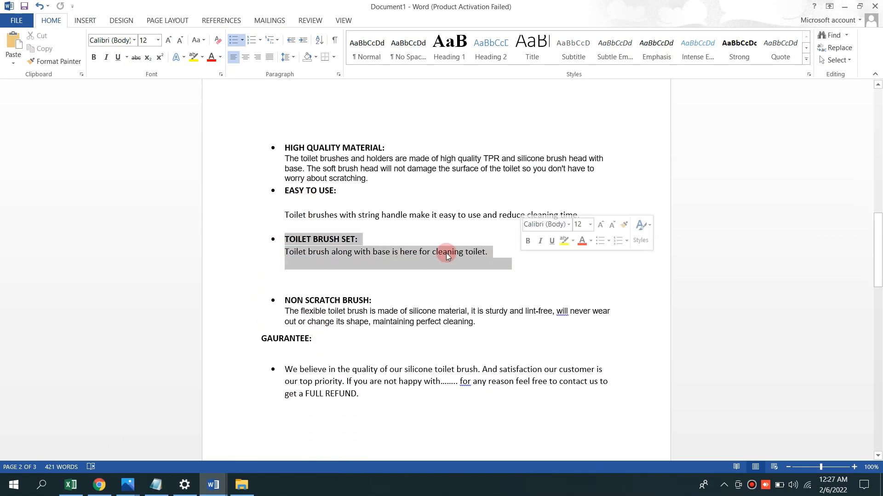
{"action": "right_click", "coordinate": [450, 255]}
{"action": "left_click", "coordinate": [472, 276]}
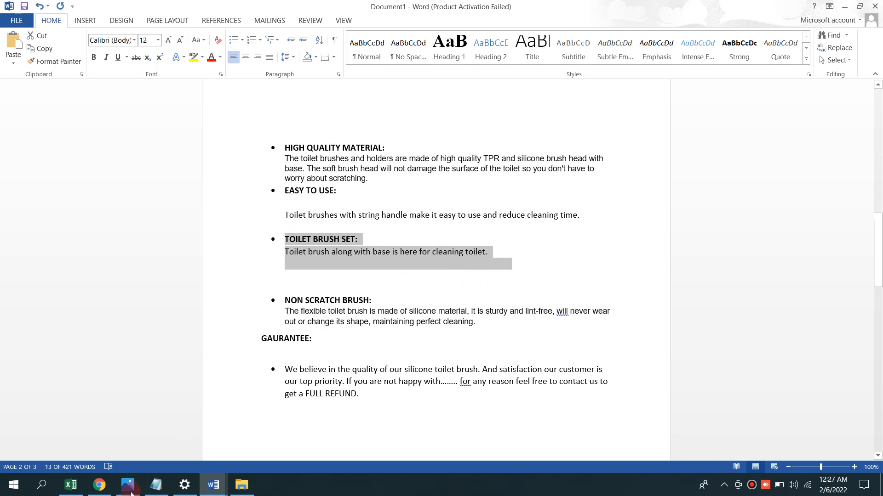
{"action": "left_click", "coordinate": [100, 485]}
{"action": "left_click", "coordinate": [267, 349]}
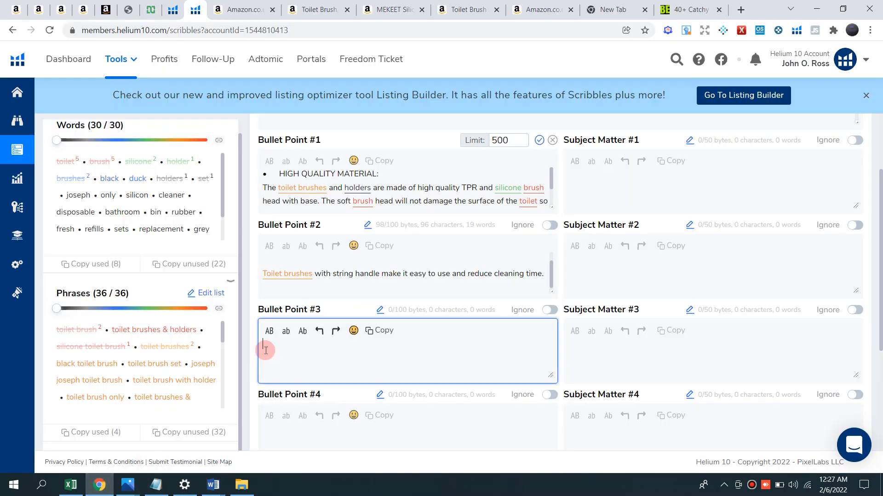
{"action": "right_click", "coordinate": [288, 349]}
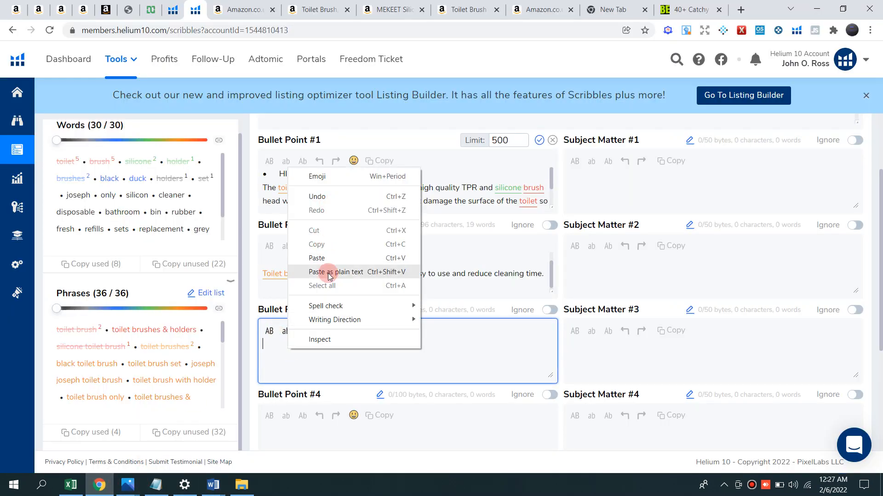
{"action": "left_click", "coordinate": [316, 258]}
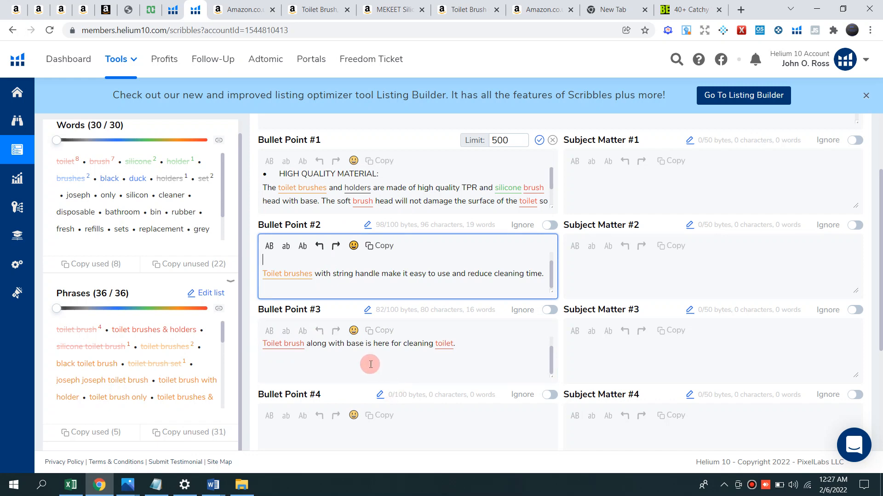
Paste the same TOILET BRUSH SET text into Bullet Point #4.
{"action": "scroll", "coordinate": [363, 361], "scroll_direction": "down", "scroll_amount": 4}
{"action": "left_click", "coordinate": [348, 251]}
{"action": "right_click", "coordinate": [302, 260]}
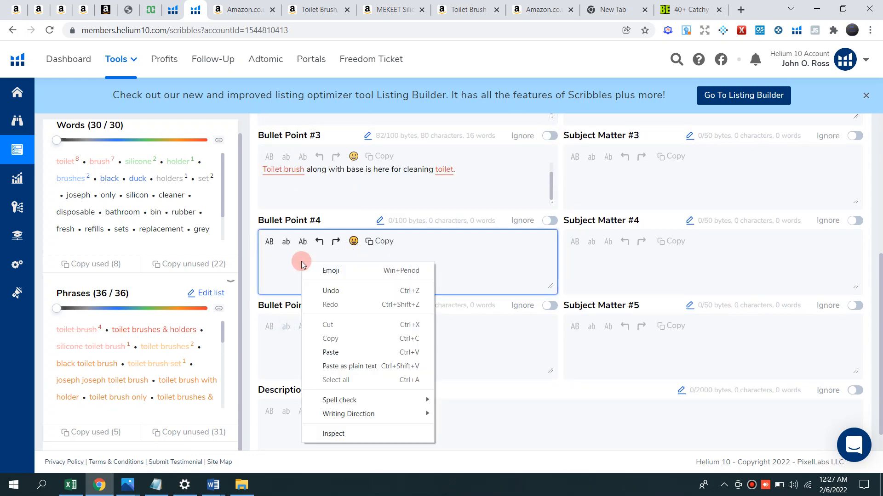
{"action": "left_click", "coordinate": [341, 350]}
Make Bullet Point #5 the active field, and in Word's Document1 remove the dotted placeholder after "happy with" in the GAURANTEE text.
{"action": "left_click", "coordinate": [313, 309]}
{"action": "scroll", "coordinate": [308, 294], "scroll_direction": "down", "scroll_amount": 3}
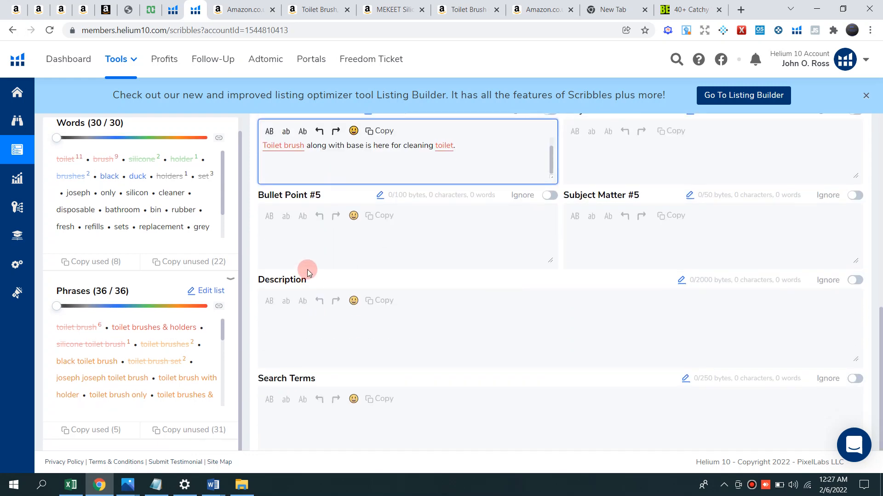
{"action": "mouse_move", "coordinate": [213, 485]}
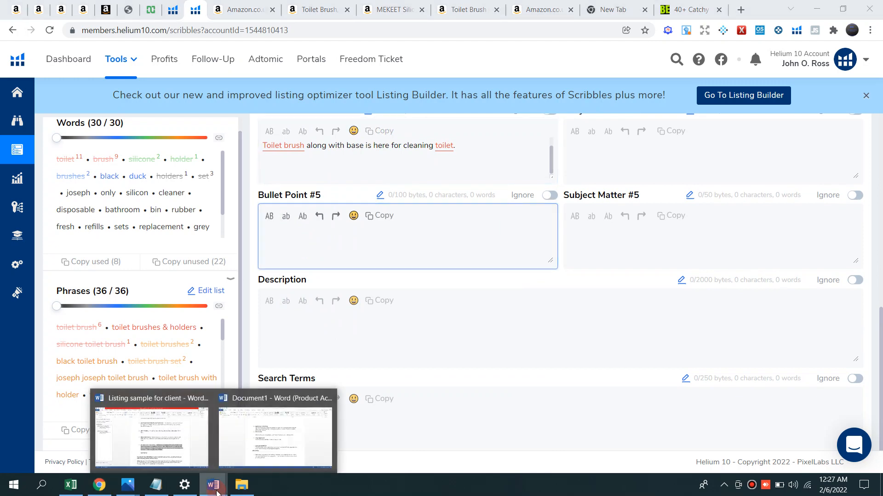
{"action": "left_click", "coordinate": [239, 456]}
{"action": "left_click", "coordinate": [403, 300]}
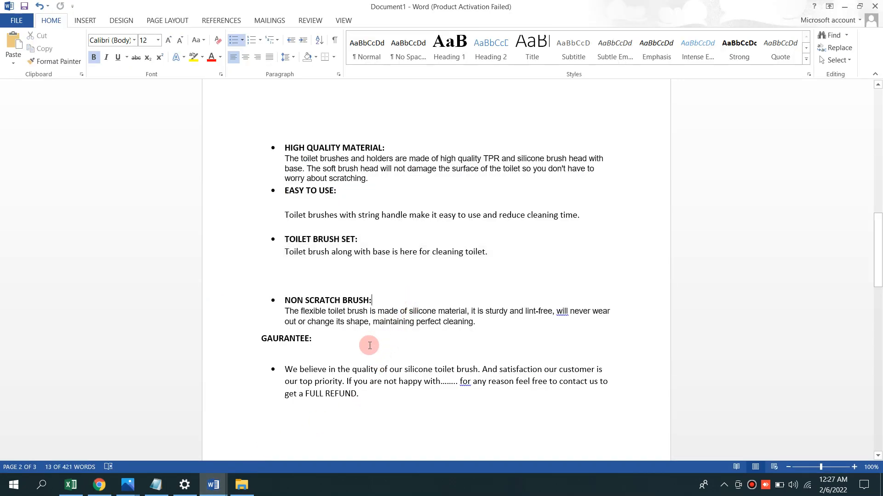
{"action": "scroll", "coordinate": [301, 353], "scroll_direction": "down", "scroll_amount": 2}
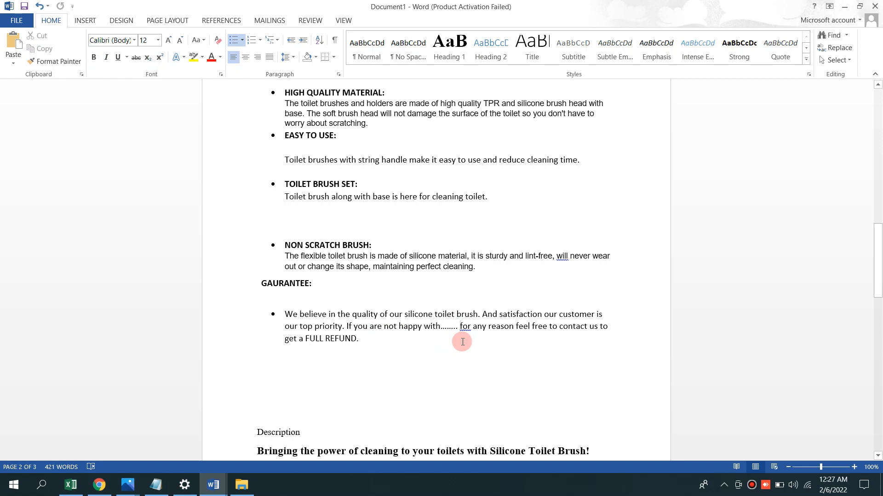
{"action": "key", "text": "BackSpace"}
{"action": "key", "text": "BackSpace"}
{"action": "key", "text": "BackSpace"}
{"action": "key", "text": "BackSpace"}
{"action": "key", "text": "BackSpace"}
{"action": "key", "text": "BackSpace"}
{"action": "key", "text": "BackSpace"}
{"action": "key", "text": "BackSpace"}
{"action": "key", "text": "BackSpace"}
{"action": "key", "text": "BackSpace"}
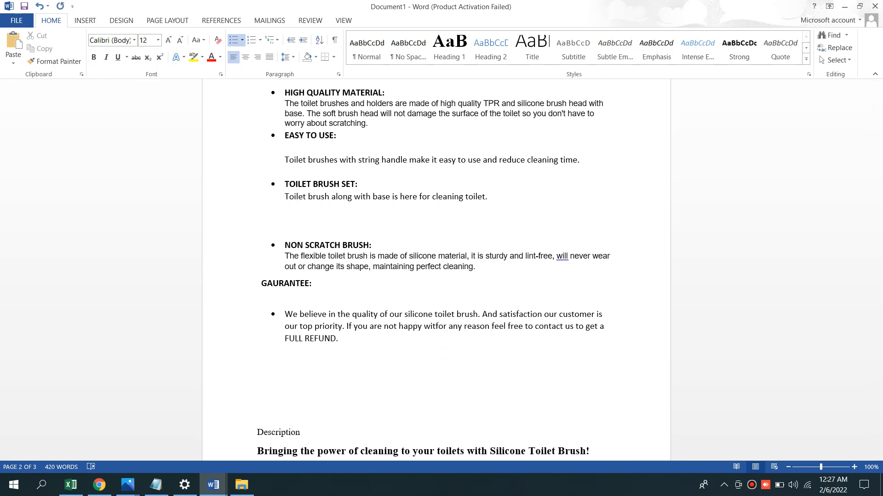
{"action": "type", "text": "h"}
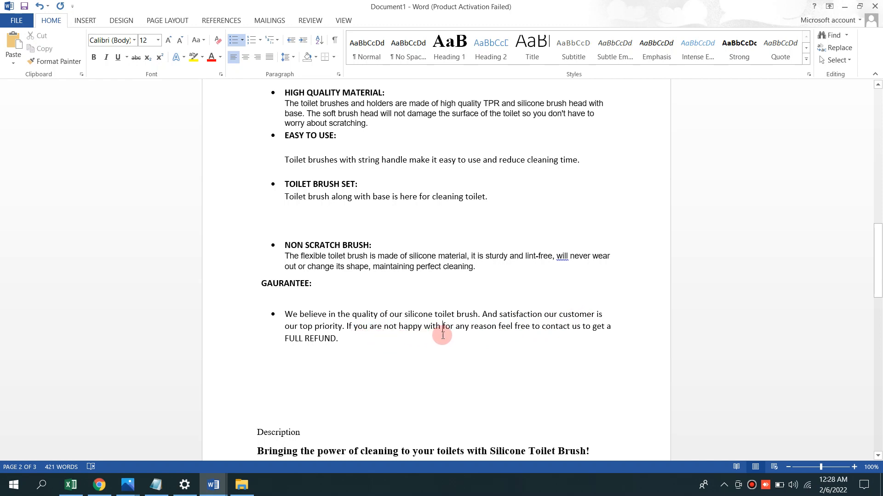
Check the keyword phrases in Scribbles in Chrome, and in Word's GAURANTEE text insert "toilet brush with holder" after "happy with".
{"action": "left_click", "coordinate": [100, 485]}
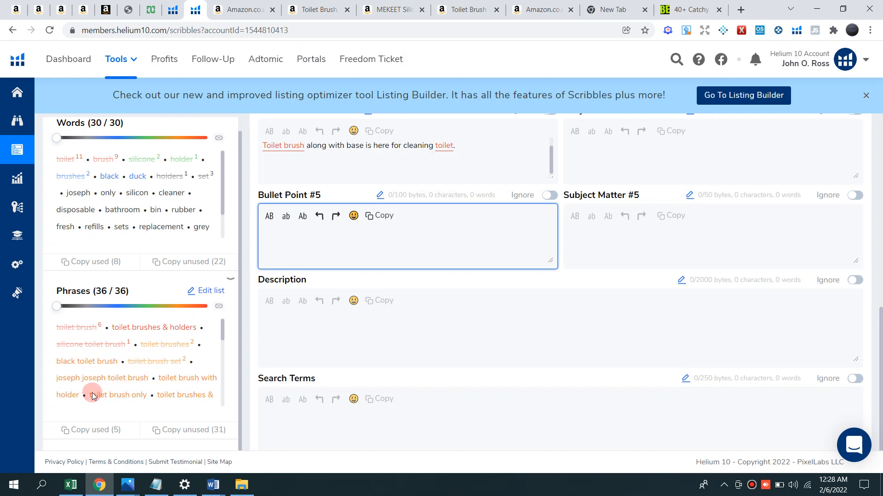
{"action": "mouse_move", "coordinate": [213, 483]}
{"action": "left_click", "coordinate": [269, 447]}
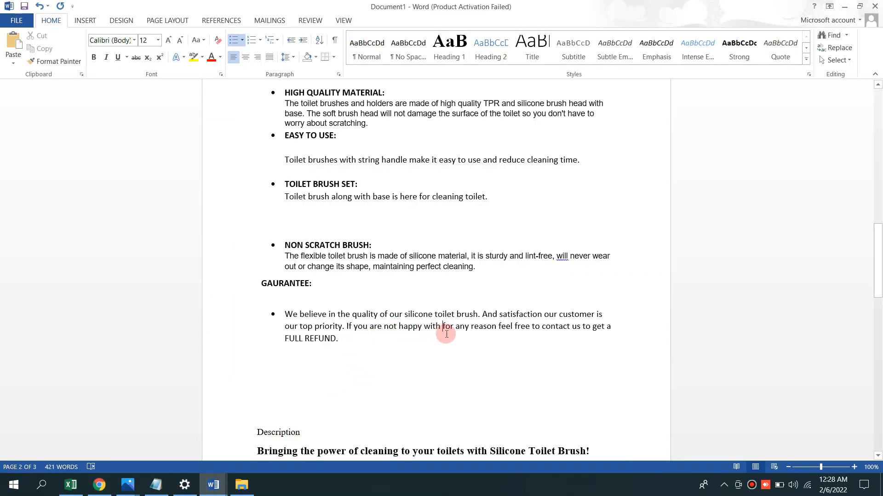
{"action": "type", "text": "toilet b"}
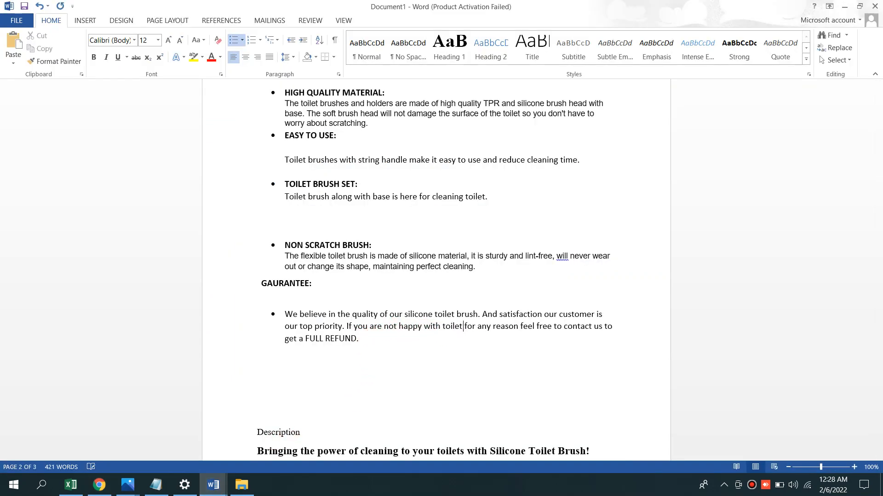
{"action": "type", "text": "rush wit"}
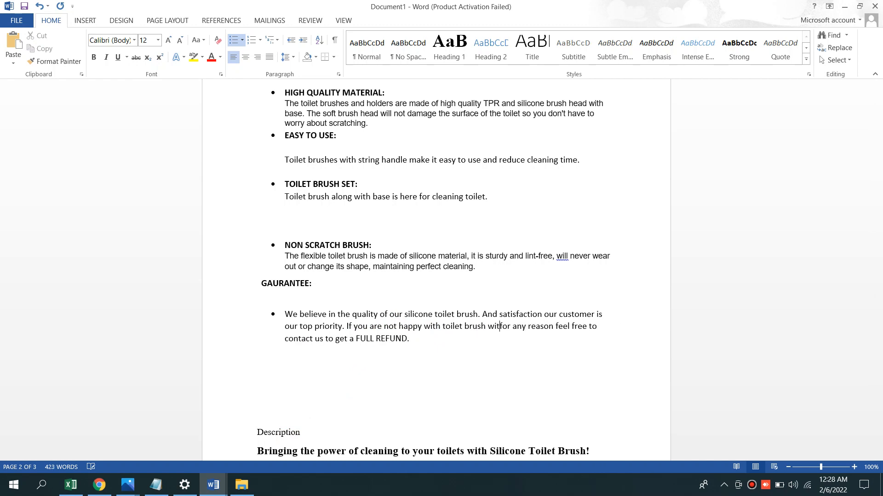
{"action": "type", "text": "h holder"}
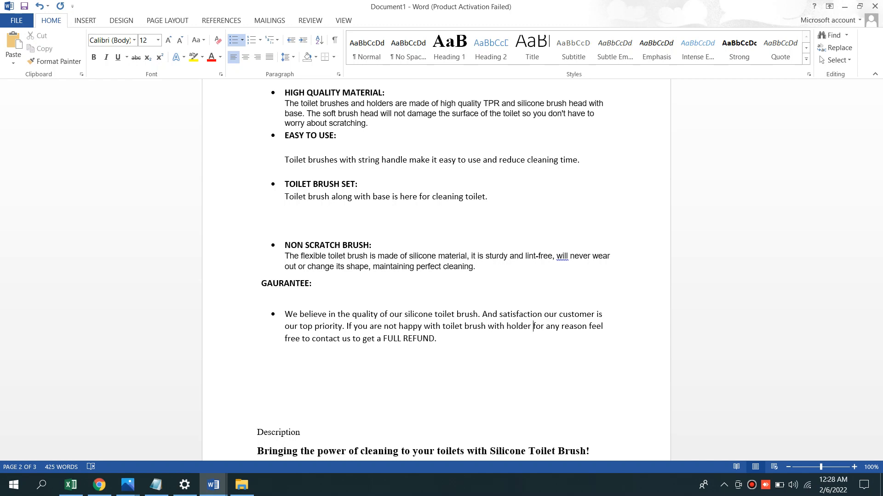
{"action": "left_click", "coordinate": [461, 353]}
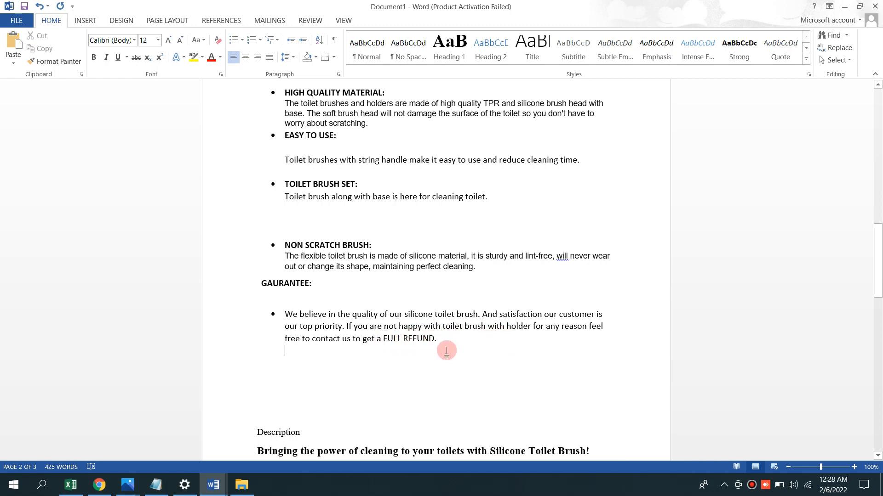
Copy the GAURANTEE heading and refund text from Word's Document1 into Bullet Point #5 in Scribbles in Chrome.
{"action": "scroll", "coordinate": [401, 367], "scroll_direction": "down", "scroll_amount": 3}
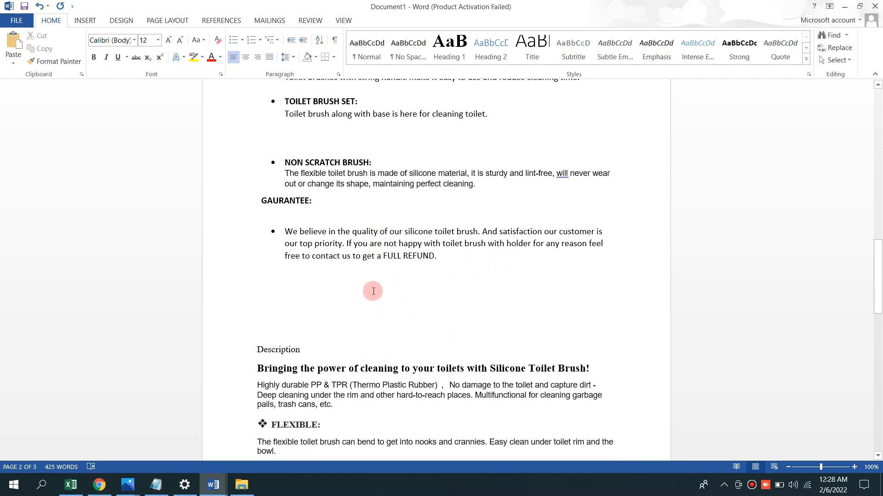
{"action": "scroll", "coordinate": [371, 313], "scroll_direction": "up", "scroll_amount": 3}
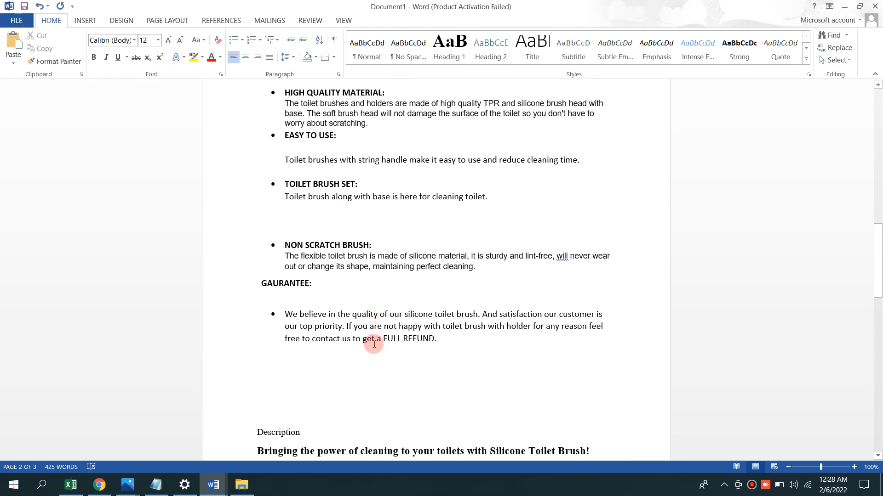
{"action": "scroll", "coordinate": [375, 338], "scroll_direction": "down", "scroll_amount": 1}
{"action": "left_click_drag", "start_coordinate": [258, 258], "coordinate": [473, 320]}
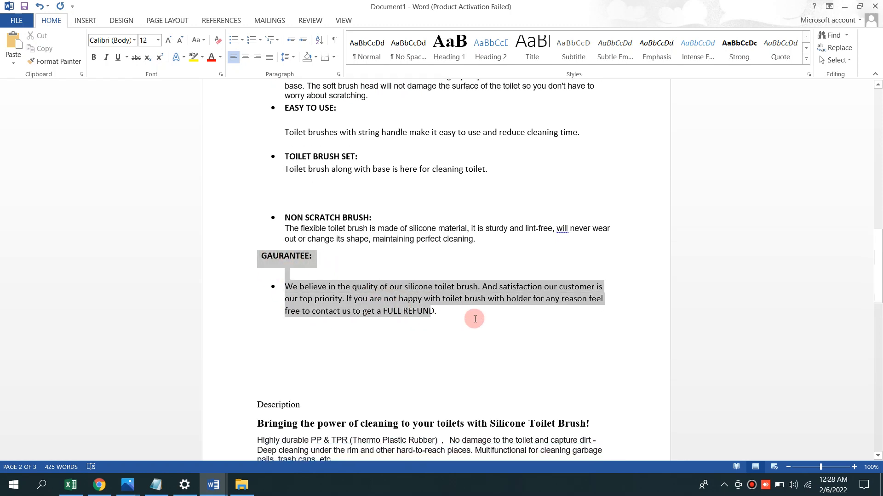
{"action": "right_click", "coordinate": [396, 313]}
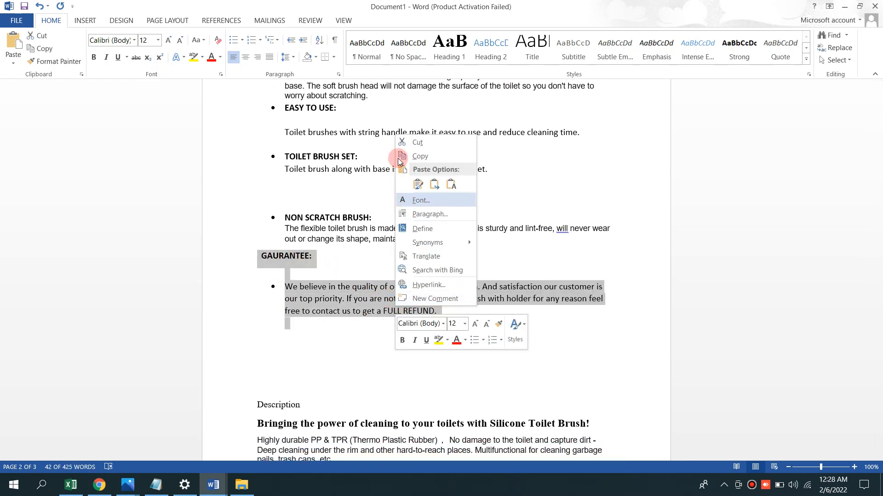
{"action": "left_click", "coordinate": [422, 155]}
{"action": "left_click", "coordinate": [102, 486]}
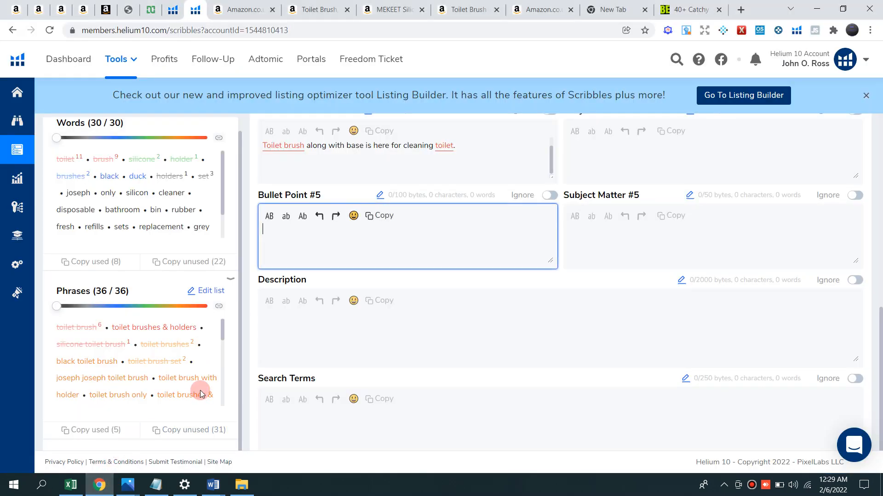
{"action": "right_click", "coordinate": [299, 245]}
{"action": "left_click", "coordinate": [336, 334]}
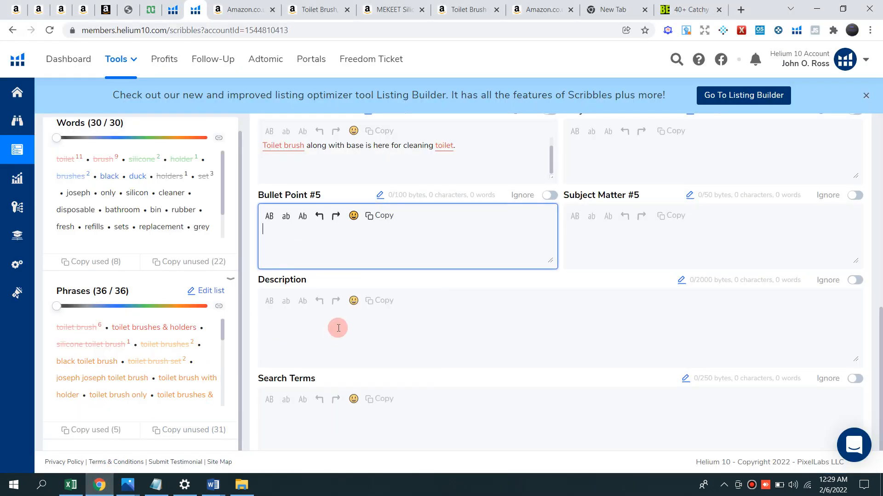
Read through the pasted guarantee text in Bullet Point #5 and check the used keyword phrases in Scribbles.
{"action": "scroll", "coordinate": [322, 263], "scroll_direction": "up", "scroll_amount": 4}
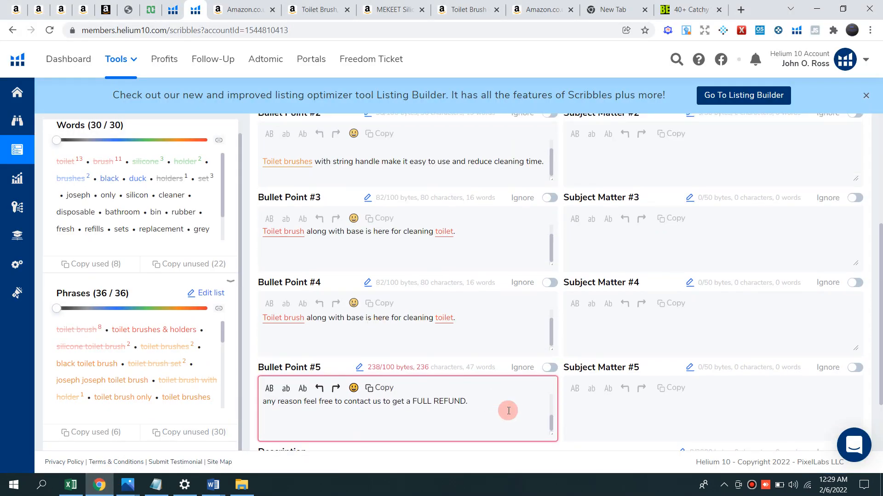
{"action": "scroll", "coordinate": [551, 411], "scroll_direction": "up", "scroll_amount": 3}
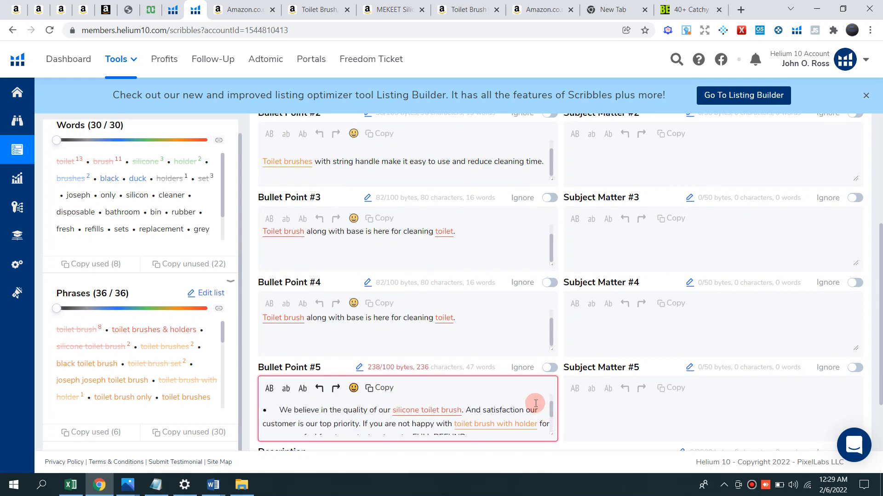
{"action": "scroll", "coordinate": [529, 405], "scroll_direction": "up", "scroll_amount": 1}
{"action": "scroll", "coordinate": [522, 407], "scroll_direction": "down", "scroll_amount": 4}
{"action": "scroll", "coordinate": [703, 247], "scroll_direction": "down", "scroll_amount": 3}
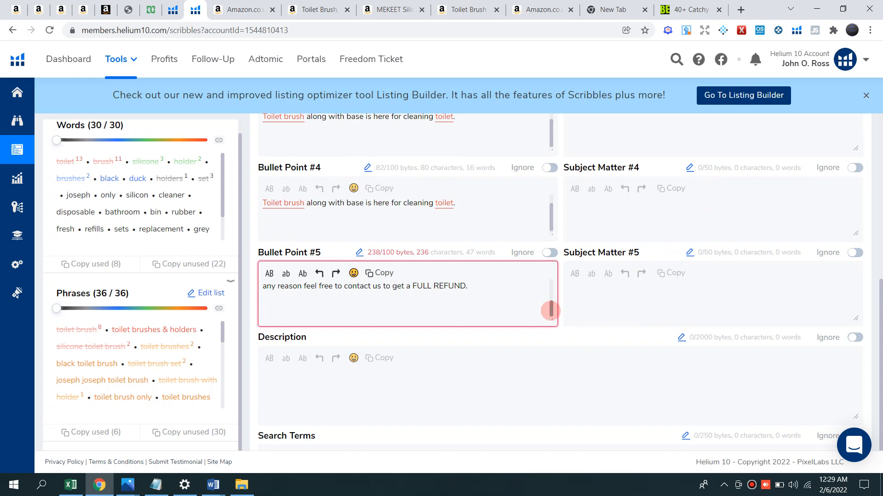
{"action": "left_click_drag", "start_coordinate": [551, 311], "coordinate": [550, 286]}
{"action": "scroll", "coordinate": [501, 299], "scroll_direction": "down", "scroll_amount": 3}
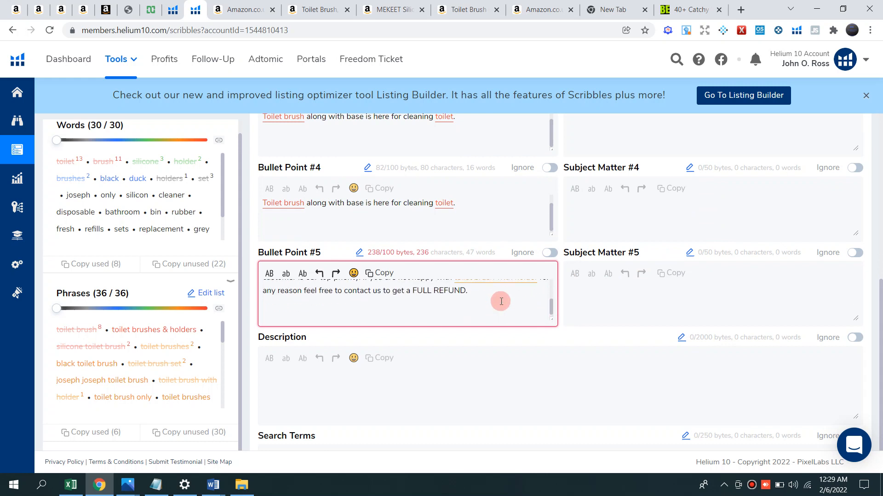
{"action": "scroll", "coordinate": [500, 302], "scroll_direction": "up", "scroll_amount": 3}
{"action": "scroll", "coordinate": [500, 302], "scroll_direction": "down", "scroll_amount": 3}
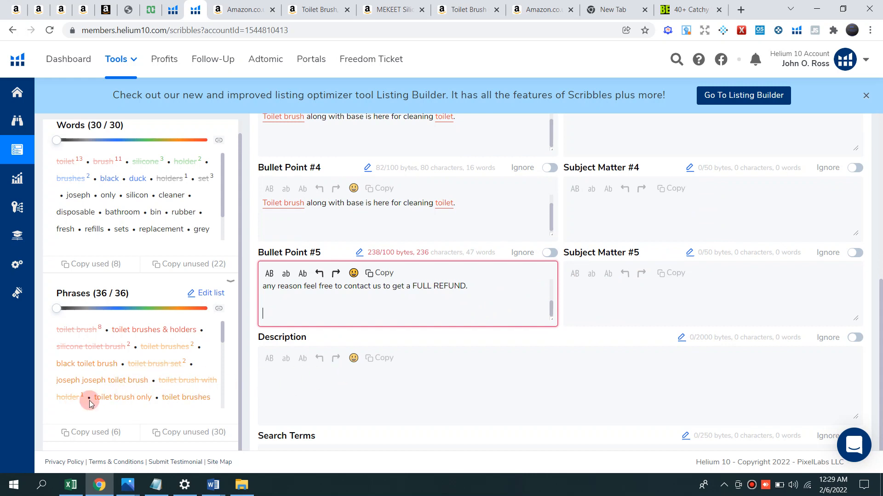
{"action": "scroll", "coordinate": [409, 350], "scroll_direction": "down", "scroll_amount": 1}
Make the Description field active in Scribbles, and bring up the Description section in Word's Document1.
{"action": "left_click", "coordinate": [356, 325]}
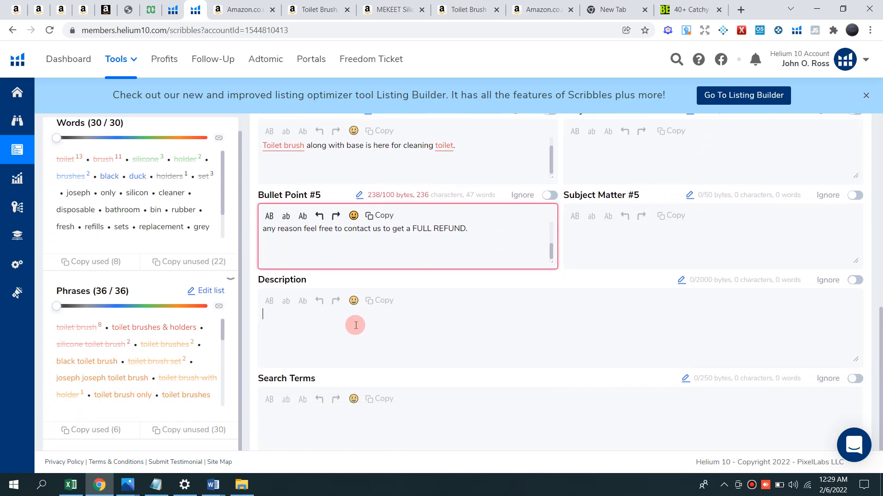
{"action": "left_click", "coordinate": [213, 485]}
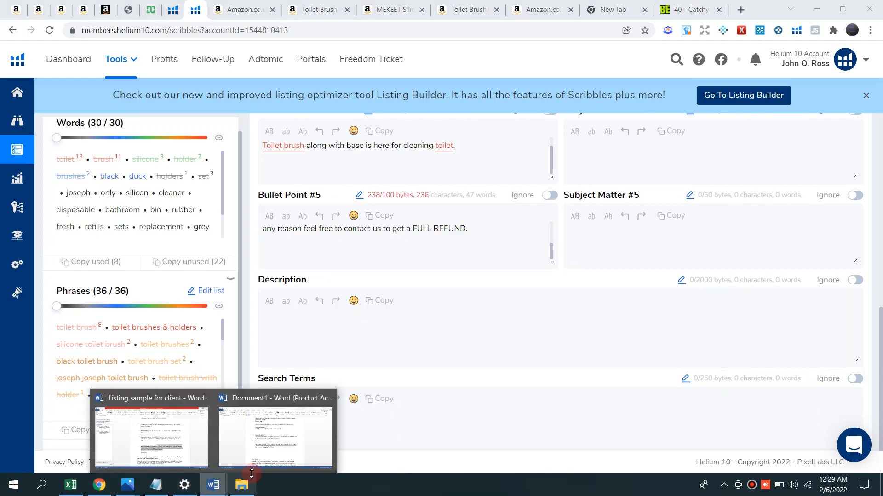
{"action": "left_click", "coordinate": [279, 441]}
{"action": "left_click", "coordinate": [344, 363]}
{"action": "scroll", "coordinate": [344, 364], "scroll_direction": "down", "scroll_amount": 3}
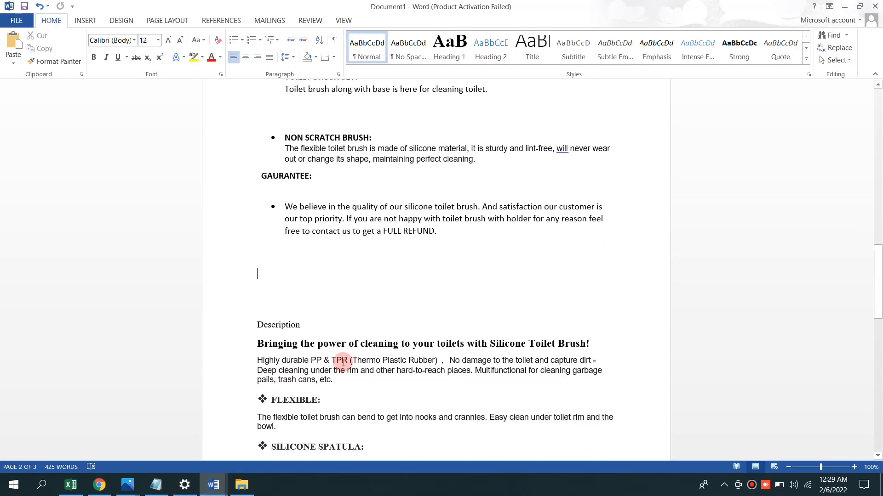
{"action": "scroll", "coordinate": [344, 363], "scroll_direction": "down", "scroll_amount": 3}
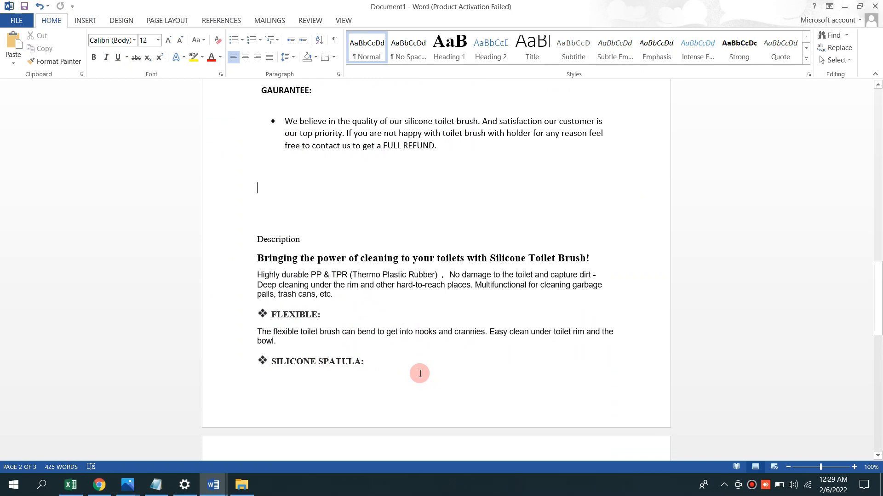
In Chrome, examine the About this item bullets of the Rwest X toilet brush listing and the bullets of the MEKEET listing.
{"action": "left_click", "coordinate": [99, 485]}
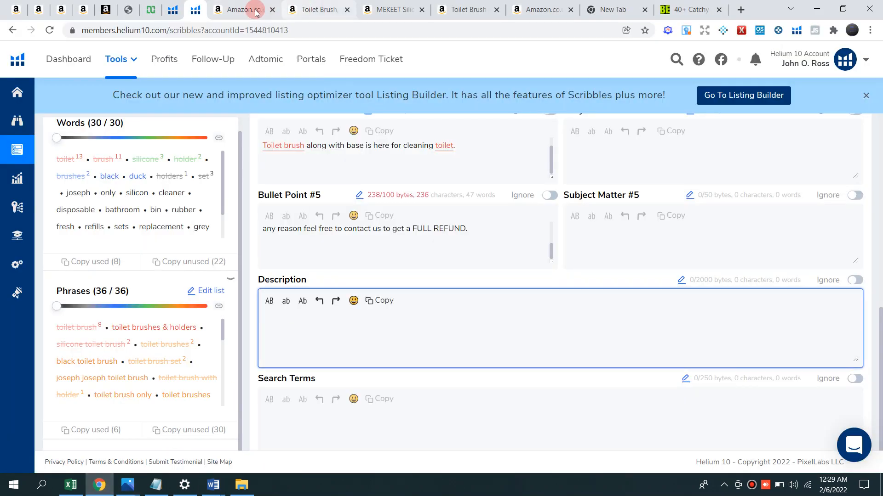
{"action": "left_click", "coordinate": [317, 10]}
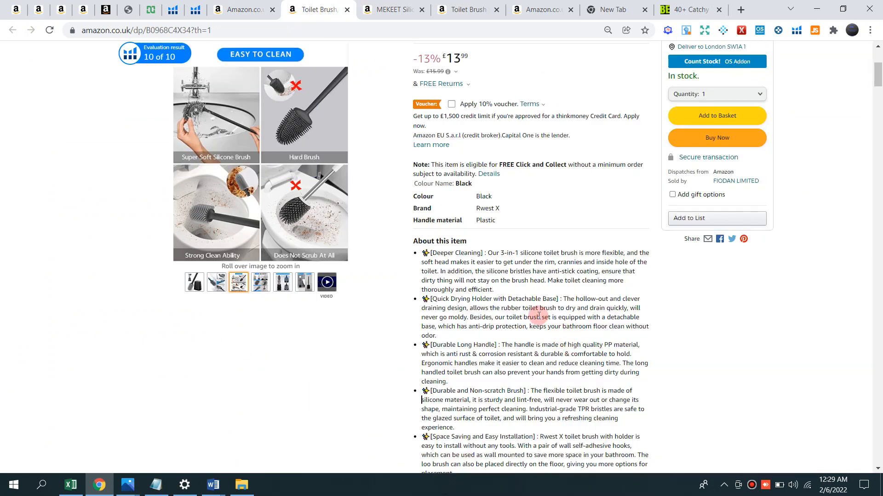
{"action": "scroll", "coordinate": [521, 299], "scroll_direction": "up", "scroll_amount": 2}
{"action": "scroll", "coordinate": [517, 301], "scroll_direction": "down", "scroll_amount": 3}
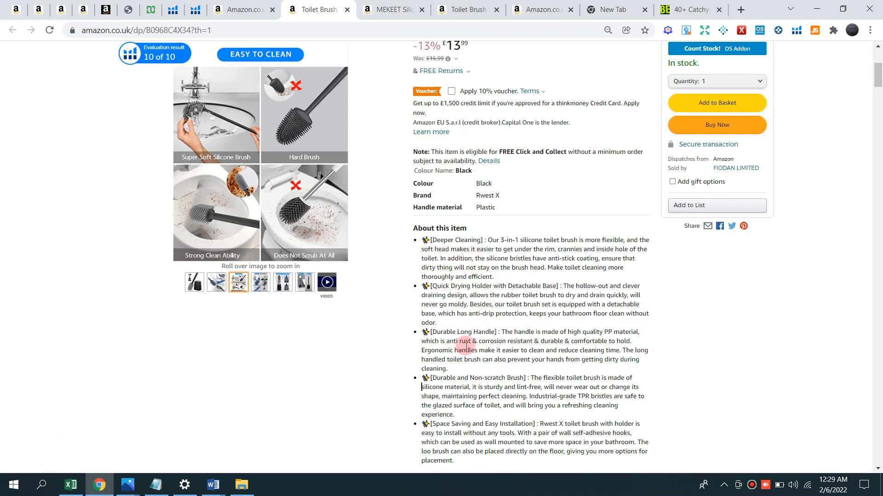
{"action": "scroll", "coordinate": [476, 394], "scroll_direction": "down", "scroll_amount": 3}
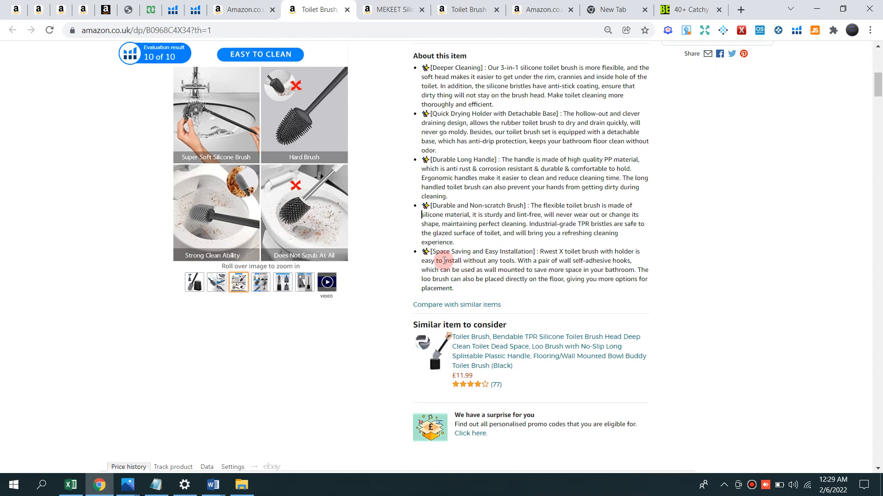
{"action": "left_click", "coordinate": [394, 10]}
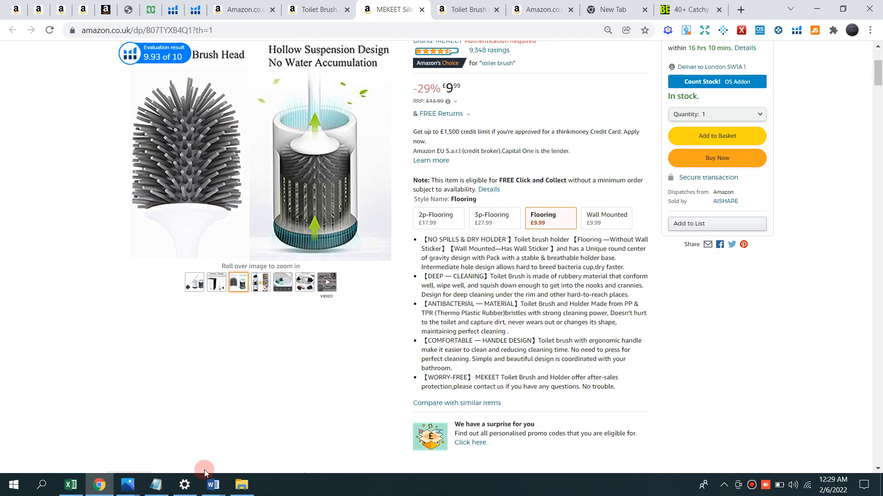
In Word's Document1, remove the blank lines between the GAURANTEE text and the Description heading.
{"action": "mouse_move", "coordinate": [214, 480]}
{"action": "left_click", "coordinate": [276, 441]}
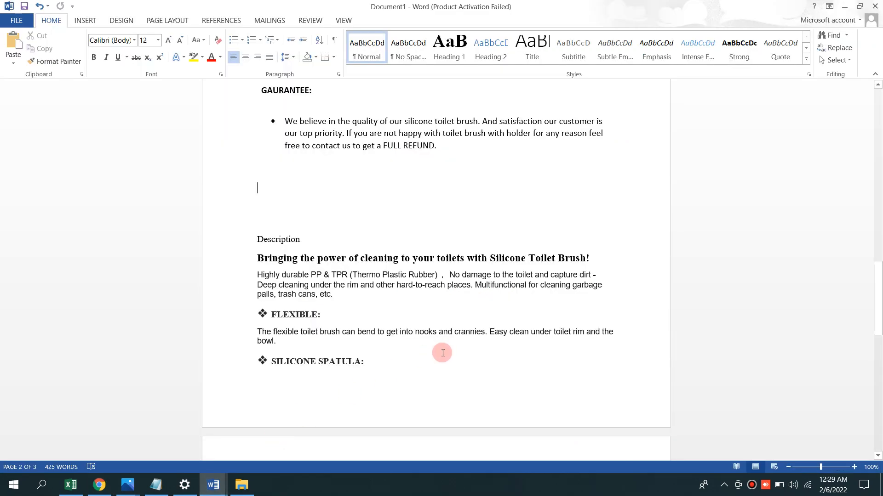
{"action": "scroll", "coordinate": [324, 367], "scroll_direction": "down", "scroll_amount": 5}
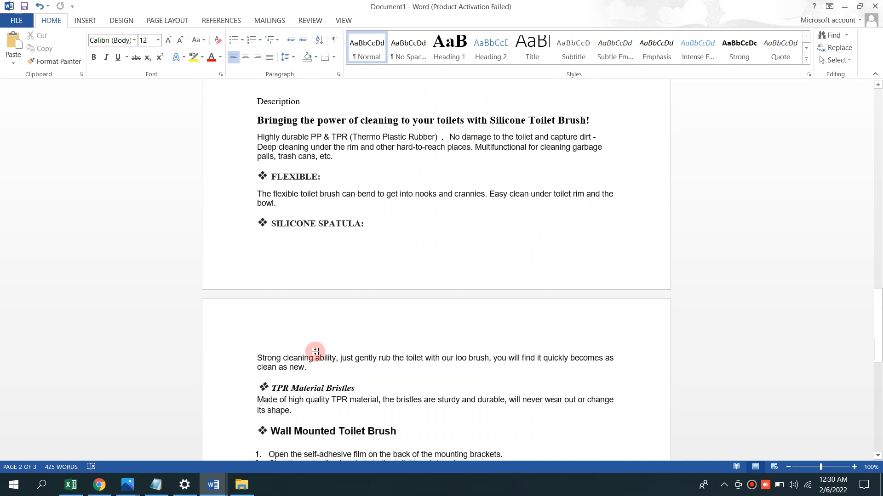
{"action": "scroll", "coordinate": [315, 352], "scroll_direction": "up", "scroll_amount": 5}
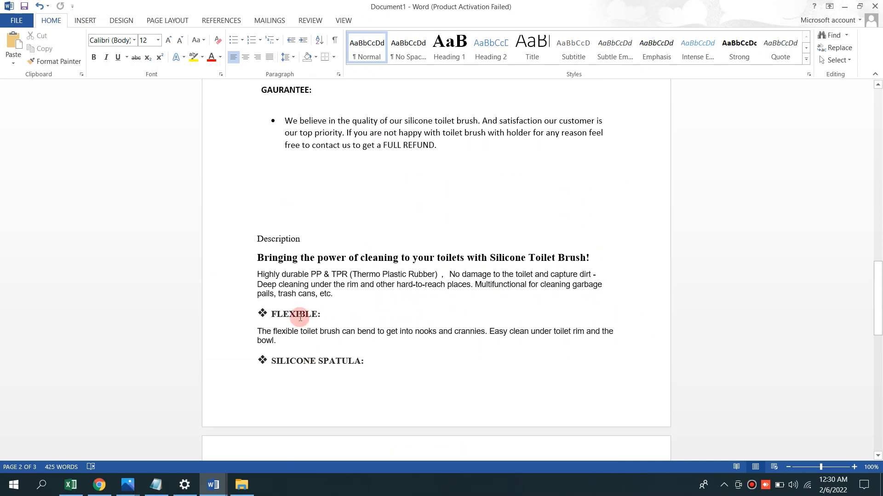
{"action": "left_click", "coordinate": [254, 240]}
{"action": "key", "text": "BackSpace"}
{"action": "key", "text": "BackSpace"}
{"action": "key", "text": "BackSpace"}
{"action": "key", "text": "BackSpace"}
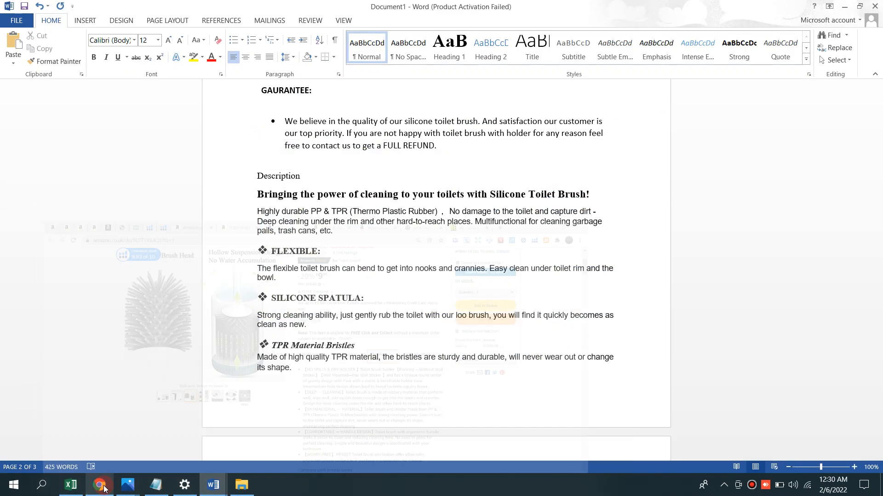
Look through the toilet cleaning brush slogan ideas on bestslogans.com in Chrome.
{"action": "left_click", "coordinate": [99, 486]}
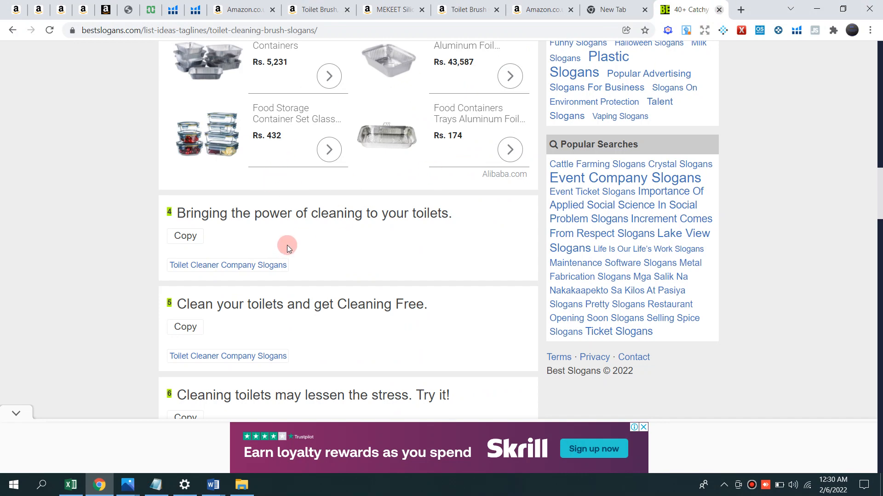
{"action": "scroll", "coordinate": [289, 244], "scroll_direction": "up", "scroll_amount": 20}
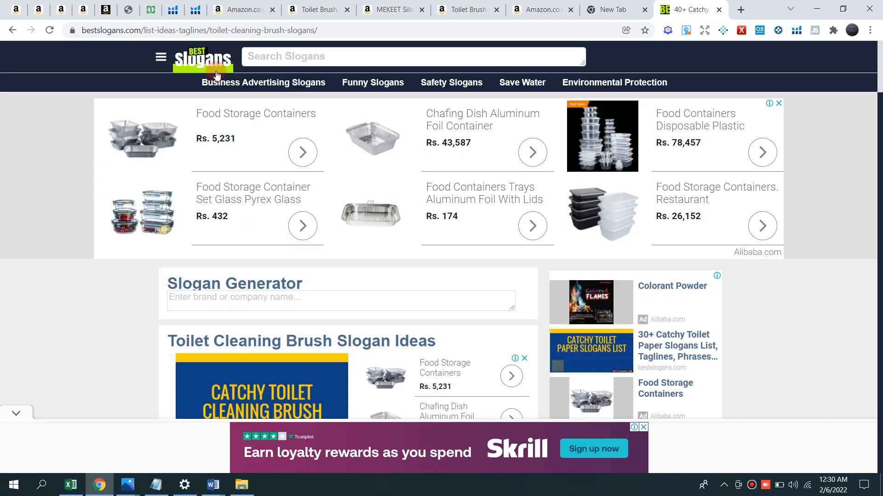
{"action": "scroll", "coordinate": [378, 306], "scroll_direction": "down", "scroll_amount": 13}
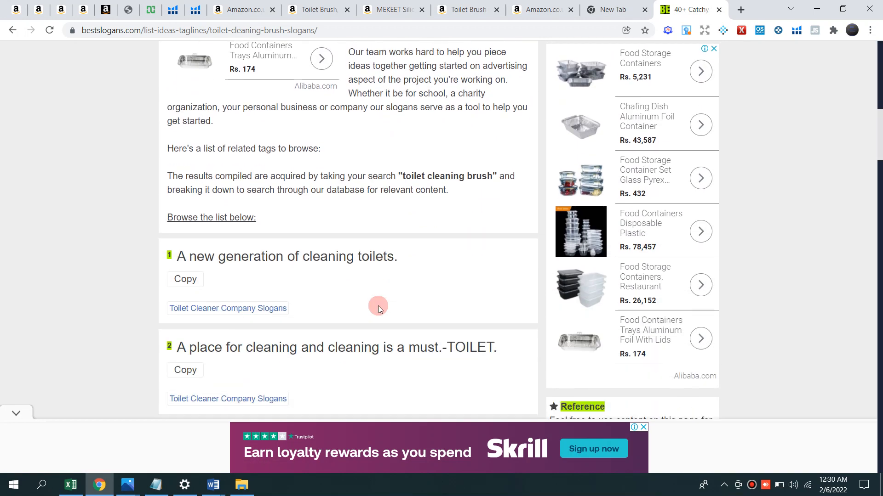
{"action": "scroll", "coordinate": [321, 276], "scroll_direction": "down", "scroll_amount": 1}
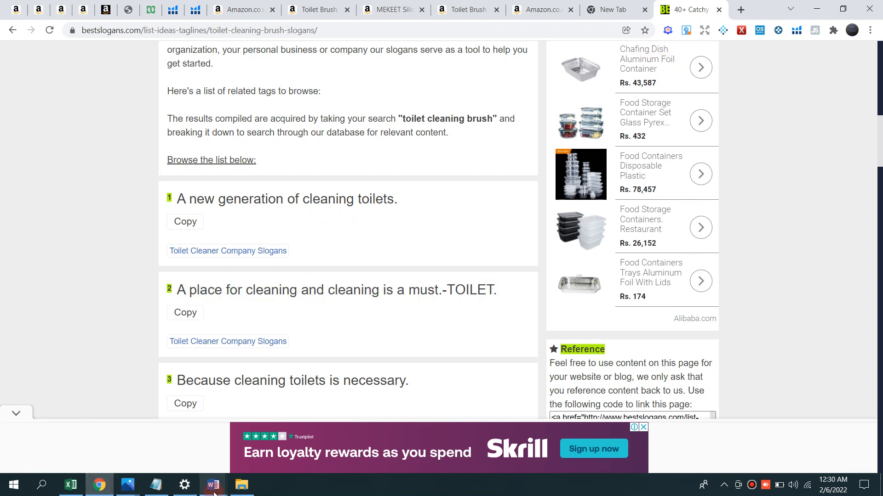
Read the Description section in Word's Document1 from the slogan headline down to the closing ADD TO CART line.
{"action": "mouse_move", "coordinate": [212, 485]}
{"action": "left_click", "coordinate": [284, 462]}
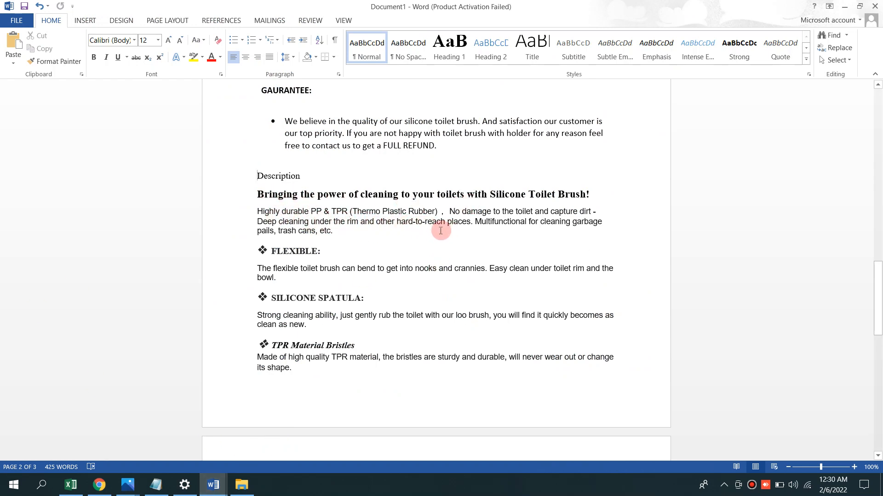
{"action": "scroll", "coordinate": [369, 240], "scroll_direction": "down", "scroll_amount": 2}
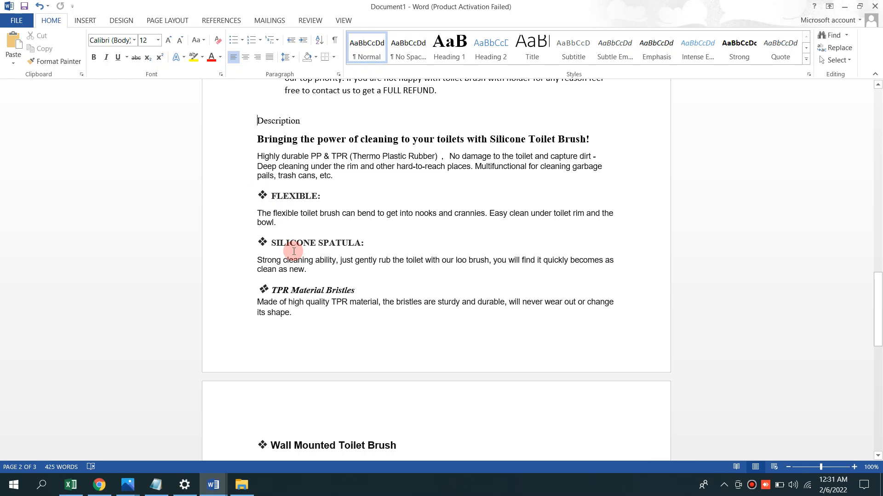
{"action": "scroll", "coordinate": [296, 329], "scroll_direction": "down", "scroll_amount": 7}
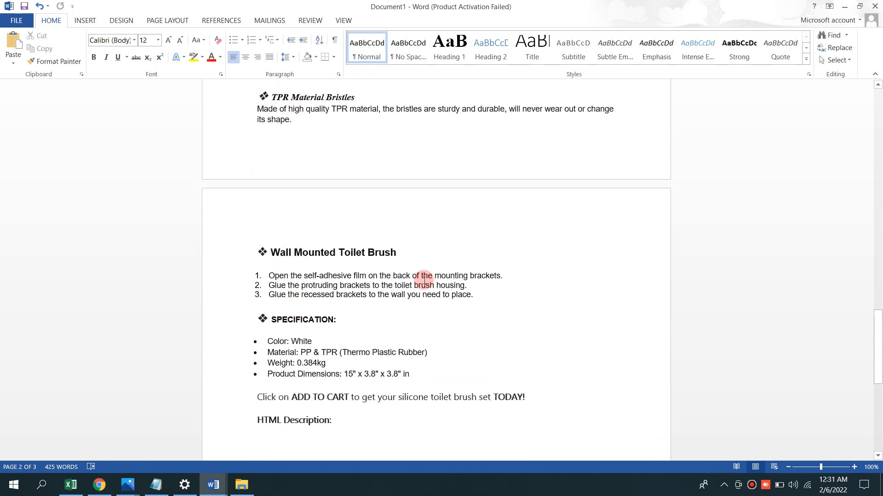
In Chrome, examine the product images and feature bullets of the Rwest X toilet brush listing on Amazon.
{"action": "left_click", "coordinate": [99, 485]}
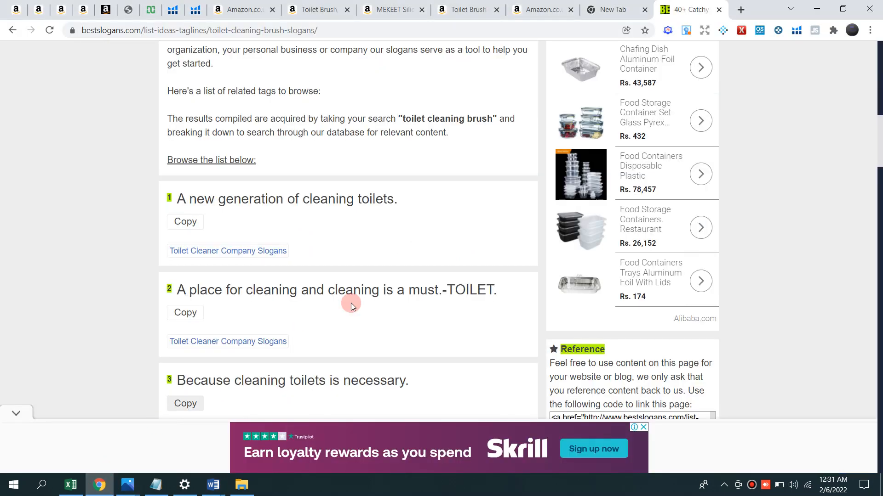
{"action": "left_click", "coordinate": [301, 14]}
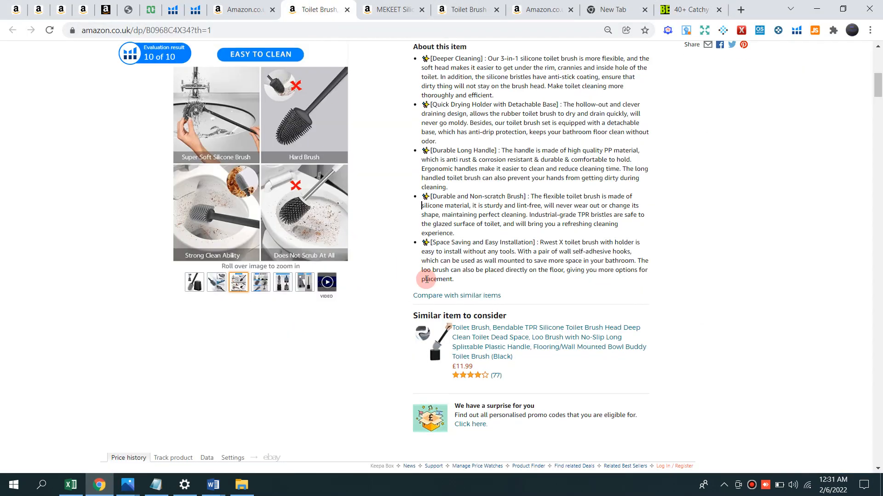
{"action": "scroll", "coordinate": [388, 286], "scroll_direction": "down", "scroll_amount": 12}
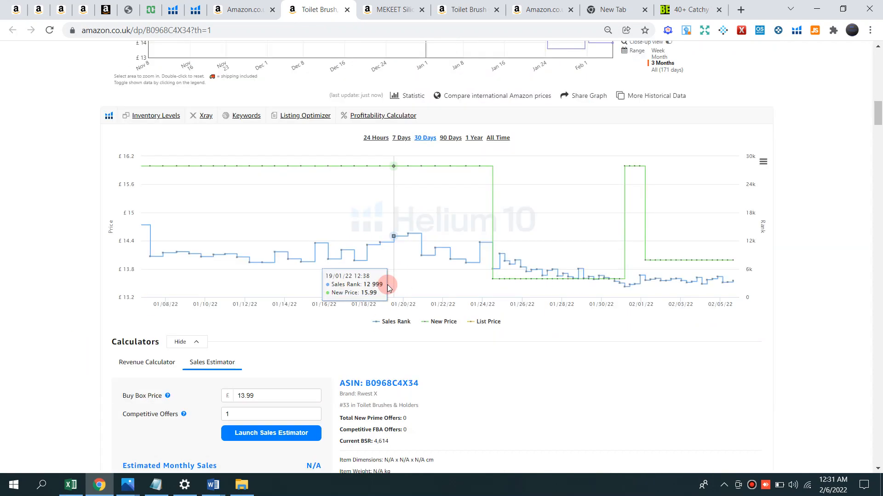
{"action": "scroll", "coordinate": [505, 231], "scroll_direction": "up", "scroll_amount": 12}
{"action": "scroll", "coordinate": [507, 207], "scroll_direction": "up", "scroll_amount": 6}
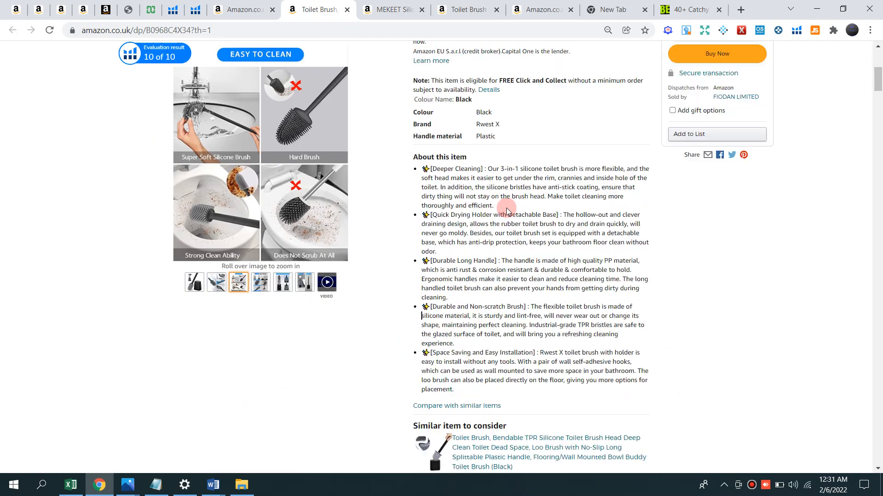
{"action": "scroll", "coordinate": [507, 208], "scroll_direction": "down", "scroll_amount": 3}
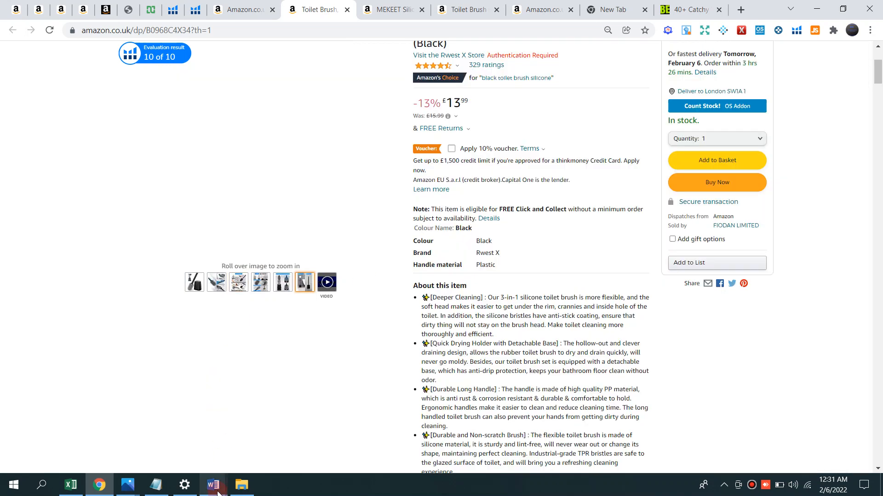
Review the SPECIFICATION entries in Word's Document1 and place the cursor on the empty line below the HTML Description heading.
{"action": "mouse_move", "coordinate": [213, 485]}
{"action": "left_click", "coordinate": [291, 448]}
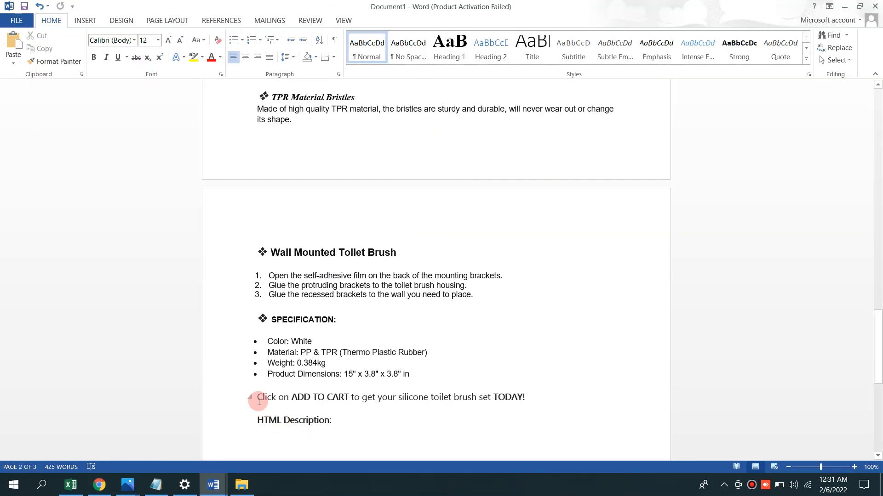
{"action": "scroll", "coordinate": [258, 396], "scroll_direction": "down", "scroll_amount": 3}
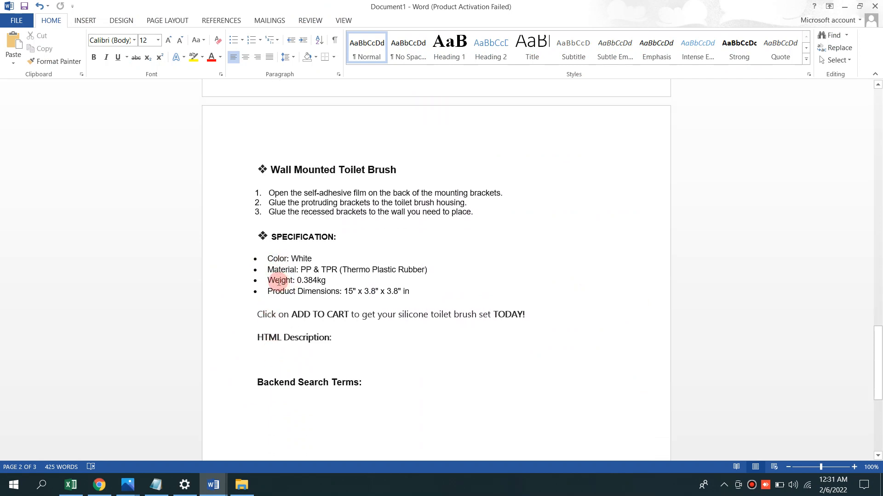
{"action": "left_click", "coordinate": [289, 259]}
{"action": "left_click", "coordinate": [311, 258]}
{"action": "left_click", "coordinate": [284, 275]}
{"action": "left_click", "coordinate": [279, 290]}
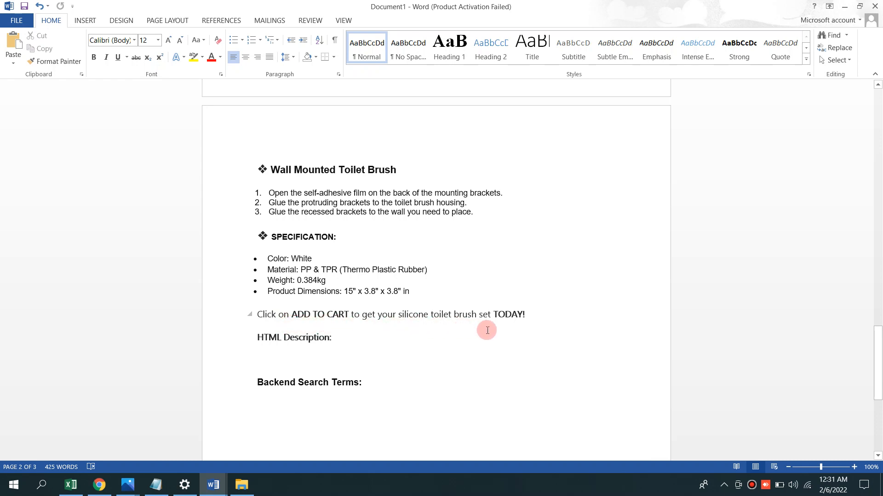
{"action": "scroll", "coordinate": [308, 333], "scroll_direction": "down", "scroll_amount": 3}
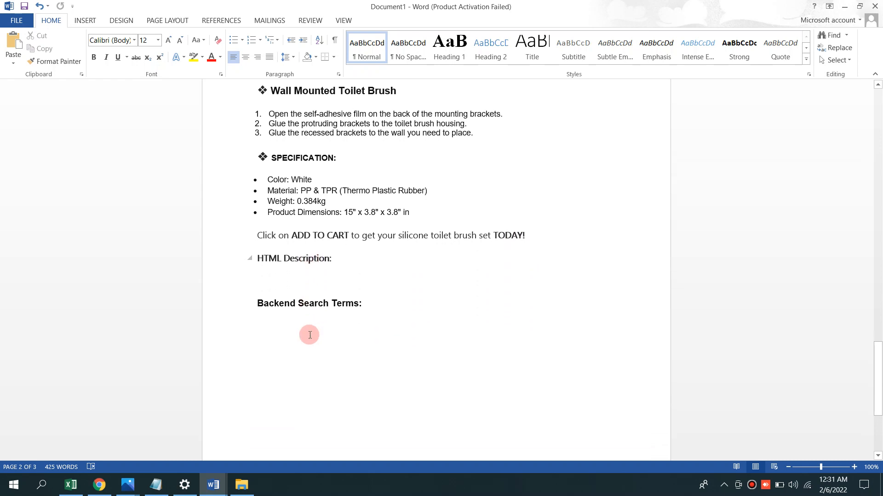
{"action": "left_click", "coordinate": [304, 277]}
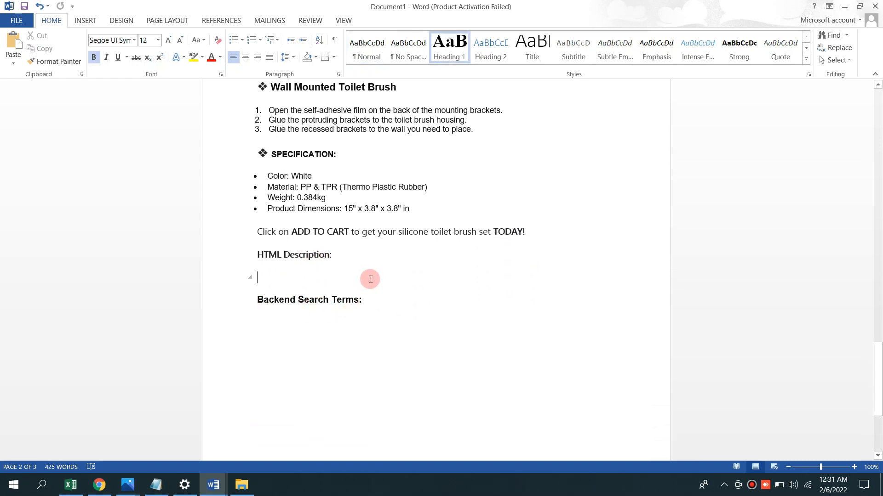
Copy the Word description from the "Bringing the power of cleaning" headline through the closing ADD TO CART line.
{"action": "scroll", "coordinate": [363, 276], "scroll_direction": "up", "scroll_amount": 15}
{"action": "scroll", "coordinate": [325, 239], "scroll_direction": "up", "scroll_amount": 4}
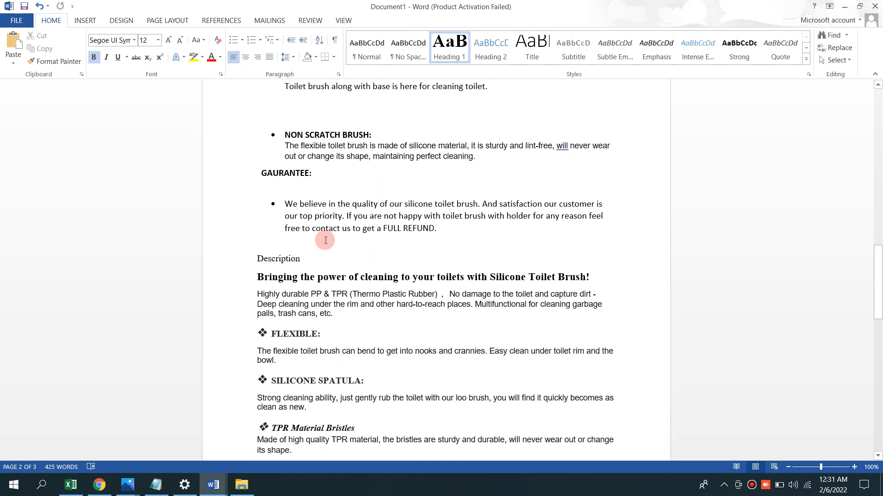
{"action": "scroll", "coordinate": [276, 202], "scroll_direction": "down", "scroll_amount": 3}
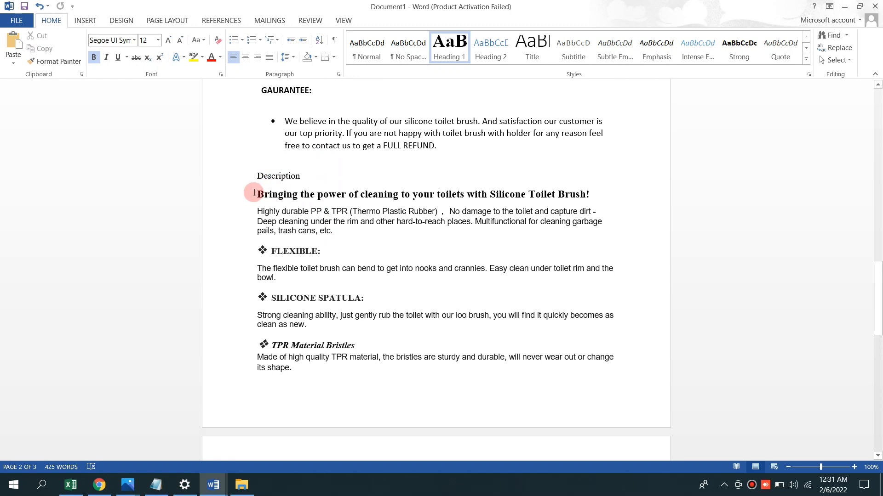
{"action": "scroll", "coordinate": [252, 192], "scroll_direction": "down", "scroll_amount": 2}
{"action": "left_click_drag", "start_coordinate": [256, 139], "coordinate": [552, 302]}
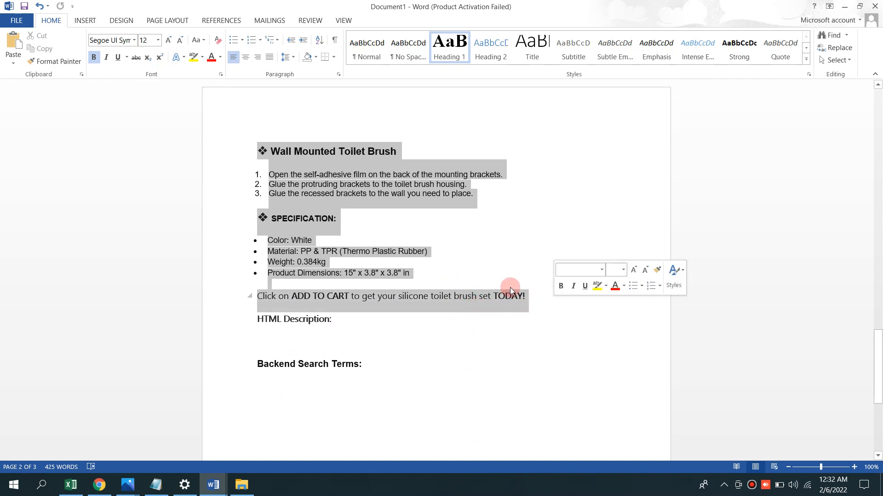
{"action": "right_click", "coordinate": [325, 170]}
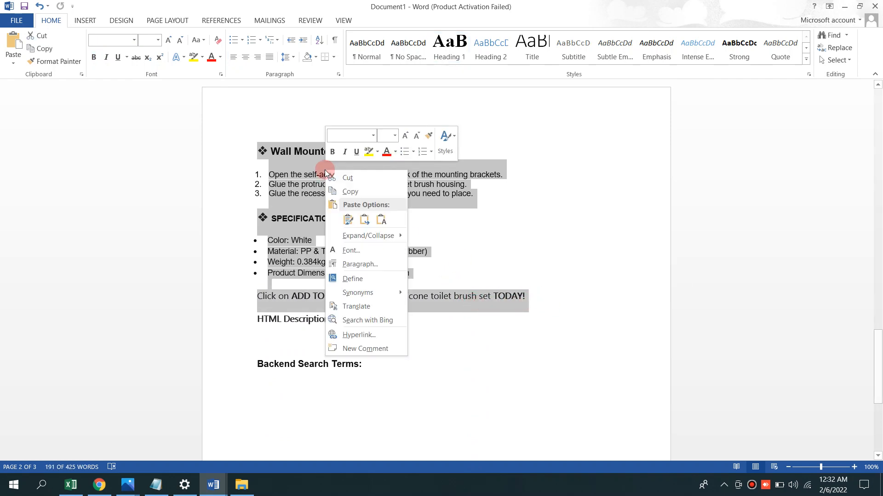
{"action": "left_click", "coordinate": [353, 192]}
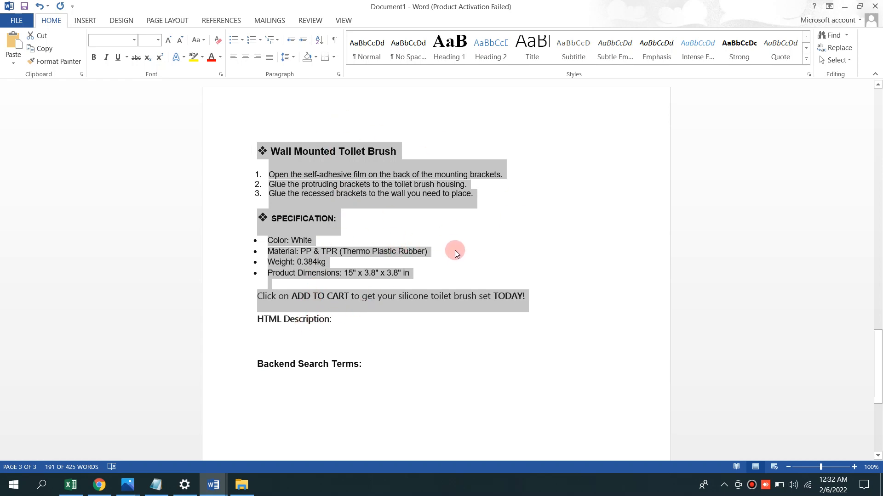
{"action": "scroll", "coordinate": [453, 249], "scroll_direction": "up", "scroll_amount": 3}
{"action": "scroll", "coordinate": [363, 278], "scroll_direction": "up", "scroll_amount": 3}
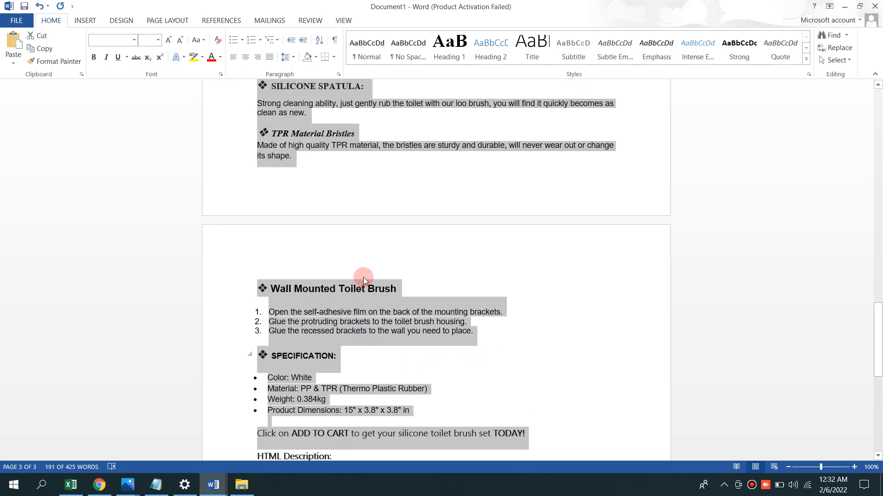
{"action": "scroll", "coordinate": [363, 277], "scroll_direction": "down", "scroll_amount": 6}
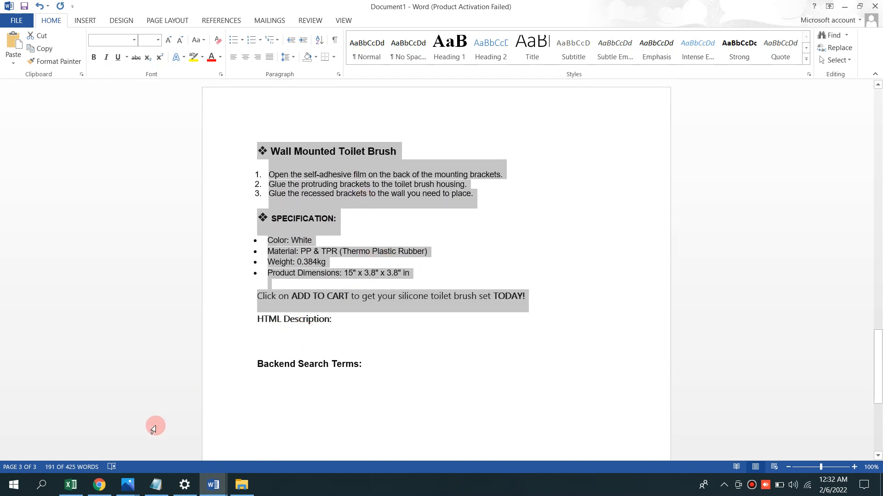
Switch to Chrome and open sellerapp.com/amazon-product-description-editor.html in a new tab.
{"action": "left_click", "coordinate": [110, 481]}
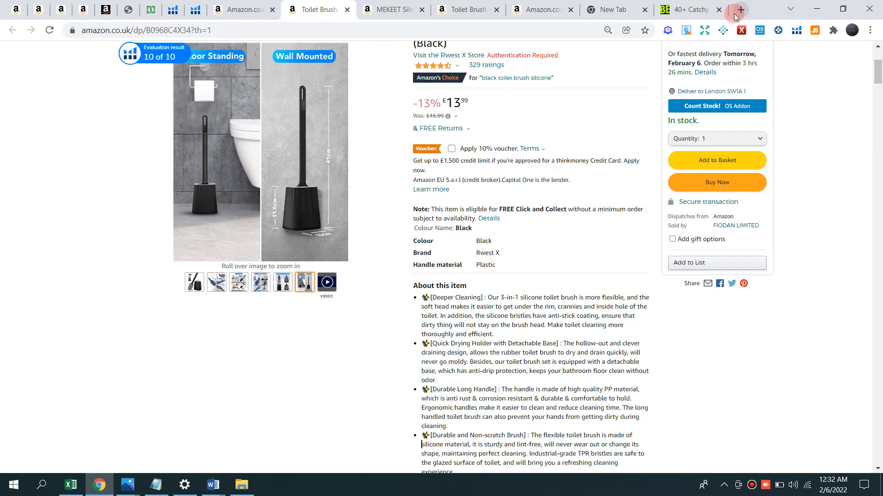
{"action": "left_click", "coordinate": [739, 10]}
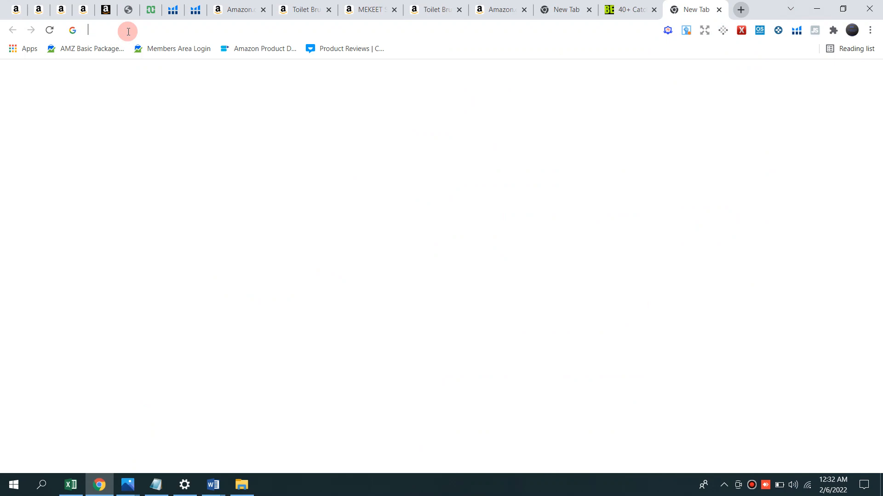
{"action": "left_click", "coordinate": [128, 31]}
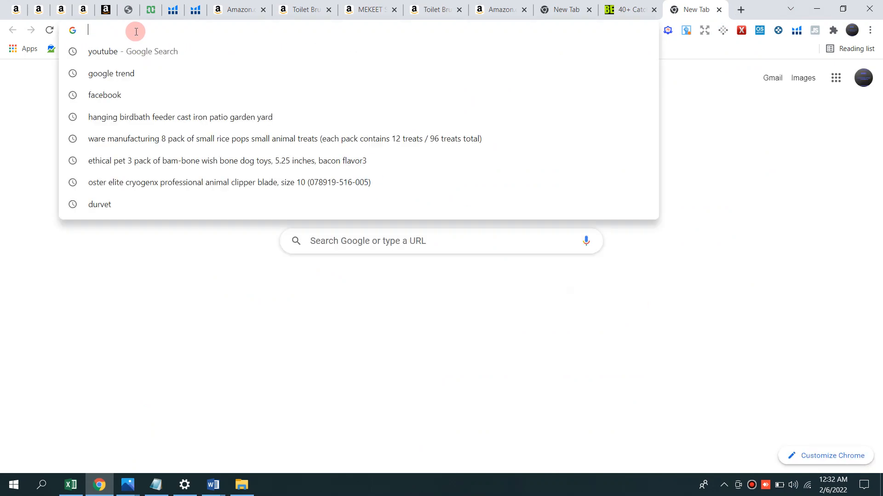
{"action": "type", "text": "sellerapp.com/amazon-product-description-editor.html"}
{"action": "key", "text": "Return"}
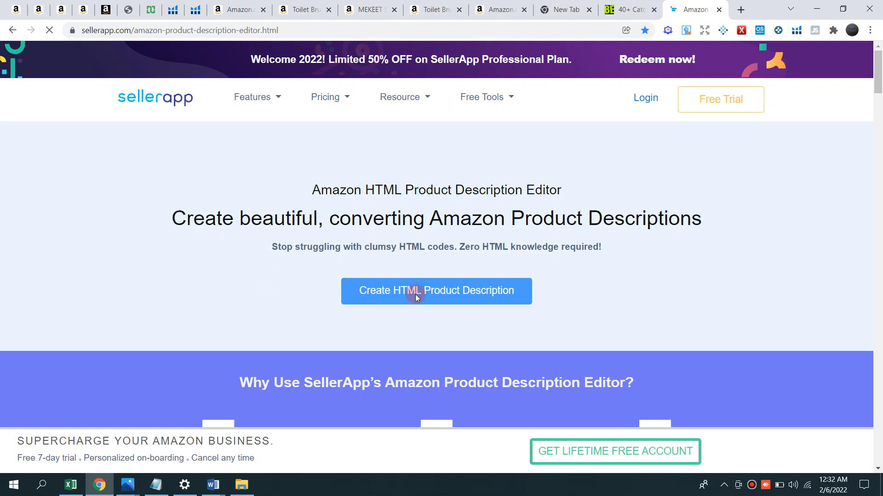
Paste the copied product description into the description box of SellerApp's Amazon HTML Product Description Editor.
{"action": "scroll", "coordinate": [770, 235], "scroll_direction": "down", "scroll_amount": 10}
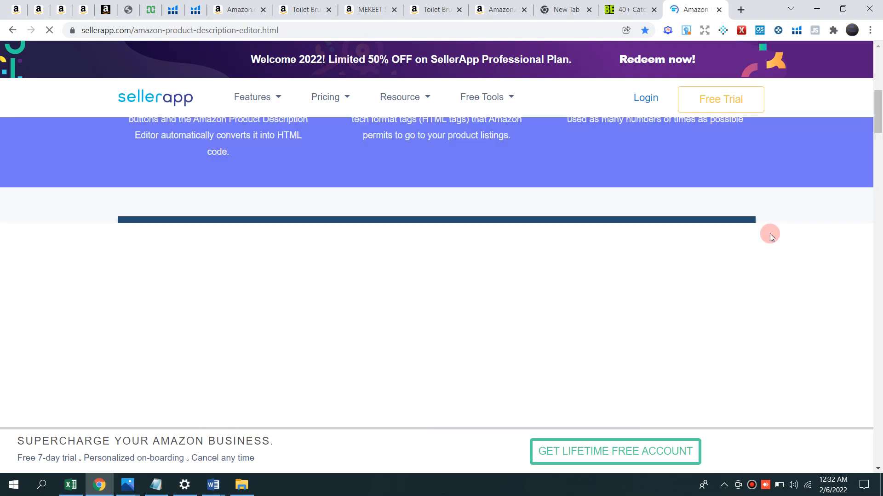
{"action": "scroll", "coordinate": [803, 216], "scroll_direction": "down", "scroll_amount": 10}
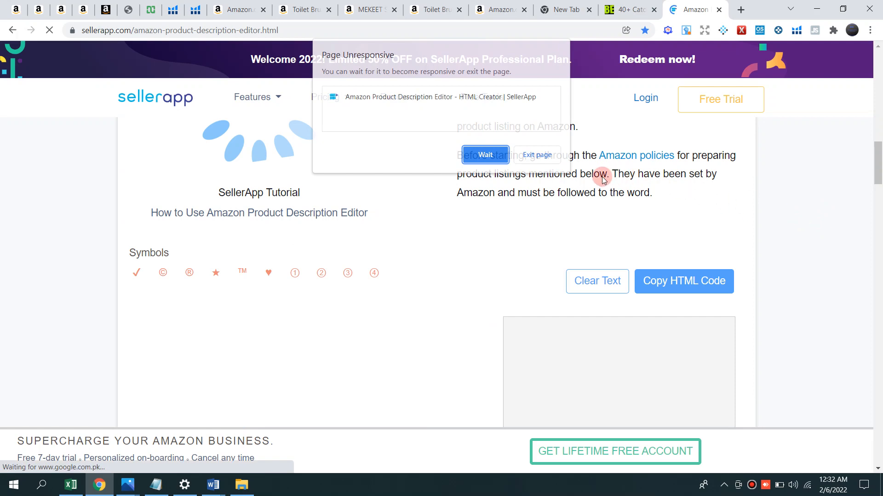
{"action": "scroll", "coordinate": [291, 272], "scroll_direction": "up", "scroll_amount": 6}
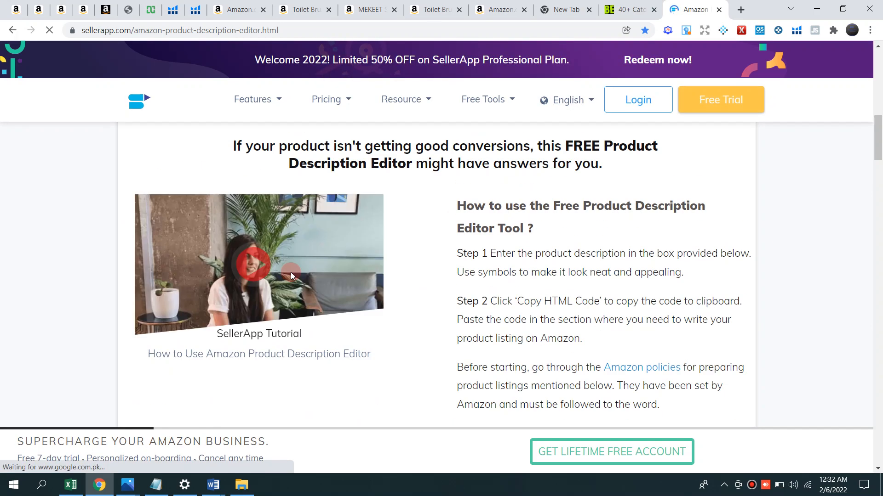
{"action": "scroll", "coordinate": [290, 272], "scroll_direction": "down", "scroll_amount": 6}
{"action": "scroll", "coordinate": [381, 278], "scroll_direction": "up", "scroll_amount": 3}
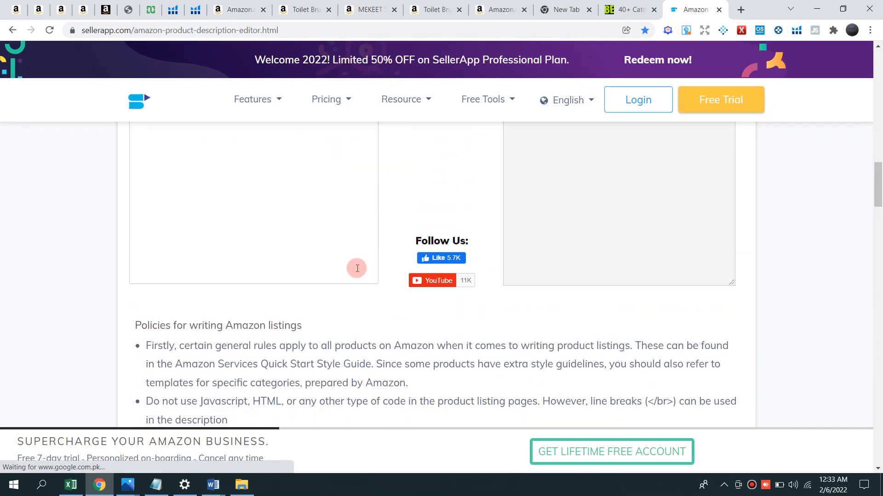
{"action": "scroll", "coordinate": [358, 268], "scroll_direction": "up", "scroll_amount": 7}
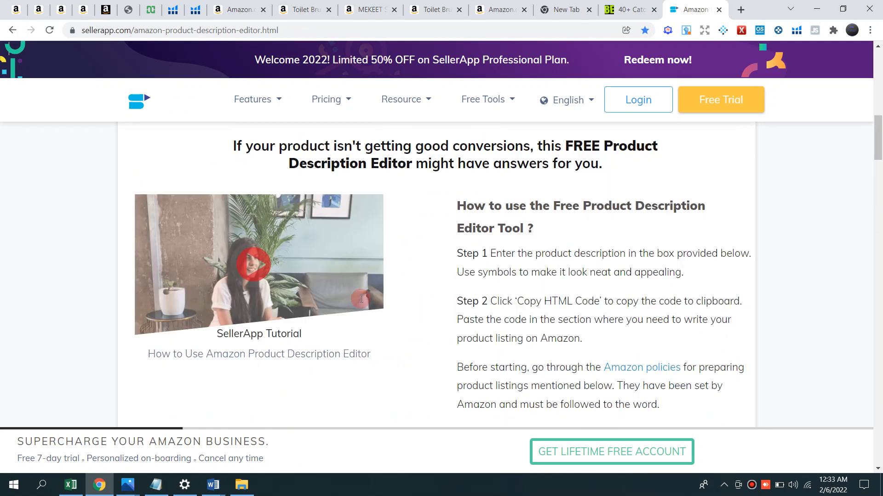
{"action": "scroll", "coordinate": [383, 299], "scroll_direction": "down", "scroll_amount": 4}
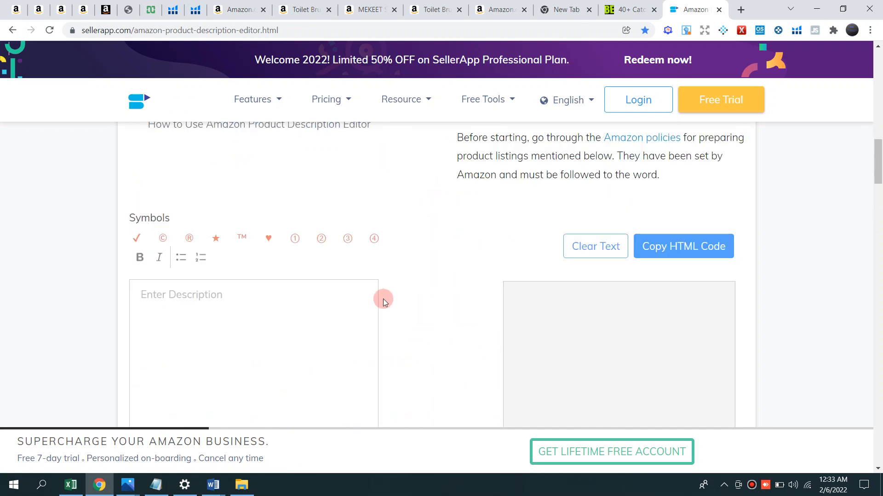
{"action": "left_click", "coordinate": [280, 316]}
{"action": "key", "text": "ctrl+v"}
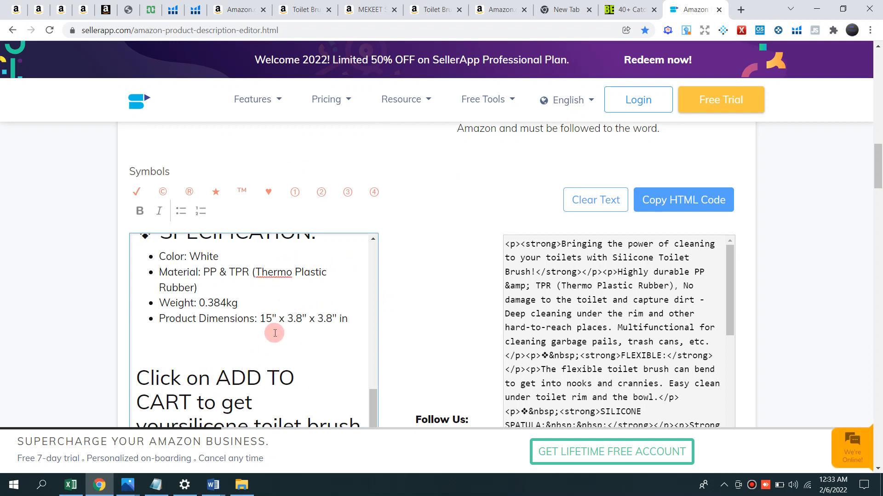
Dismiss the SellerApp contact form and copy the HTML code generated from the description.
{"action": "scroll", "coordinate": [321, 320], "scroll_direction": "down", "scroll_amount": 1}
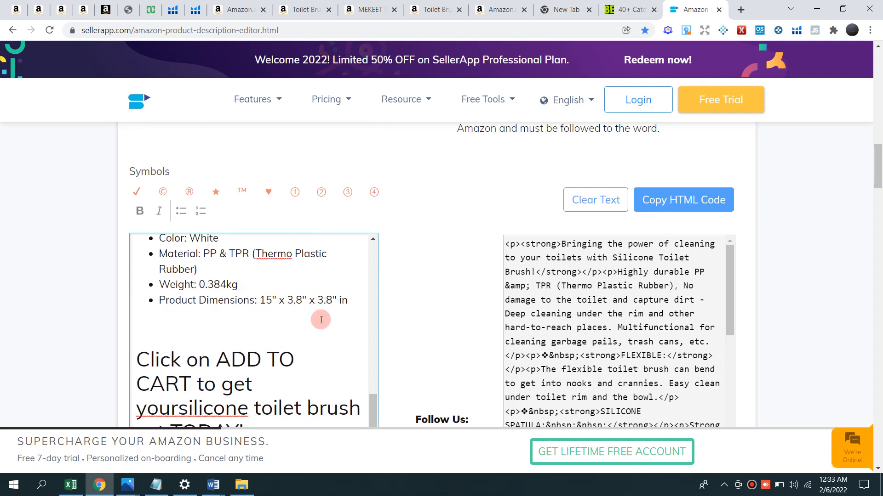
{"action": "scroll", "coordinate": [623, 338], "scroll_direction": "up", "scroll_amount": 2}
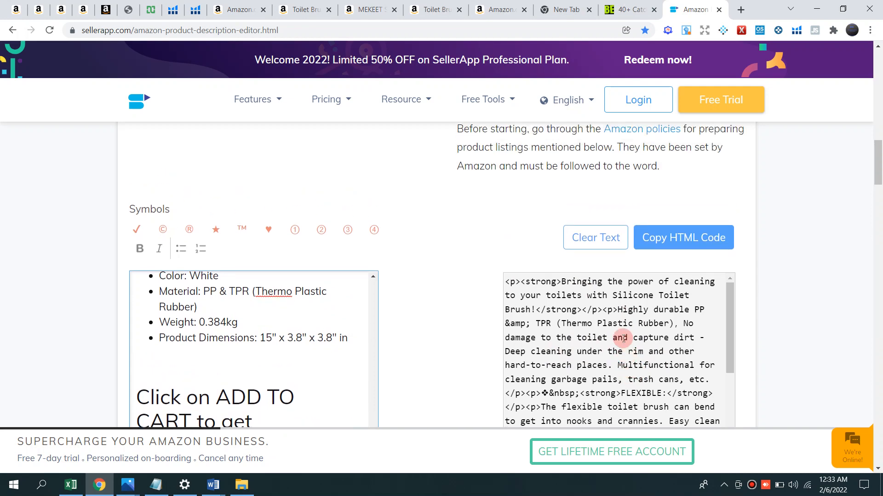
{"action": "scroll", "coordinate": [626, 342], "scroll_direction": "down", "scroll_amount": 1}
{"action": "scroll", "coordinate": [699, 360], "scroll_direction": "up", "scroll_amount": 3}
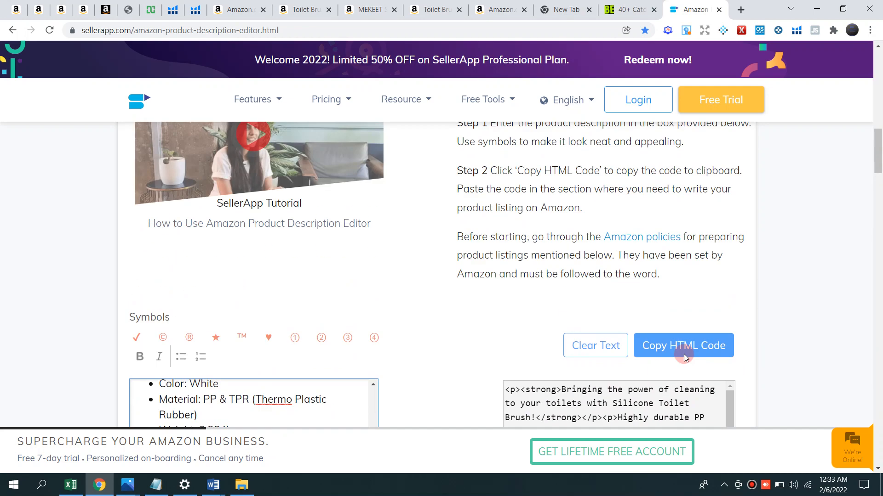
{"action": "scroll", "coordinate": [683, 355], "scroll_direction": "up", "scroll_amount": 2}
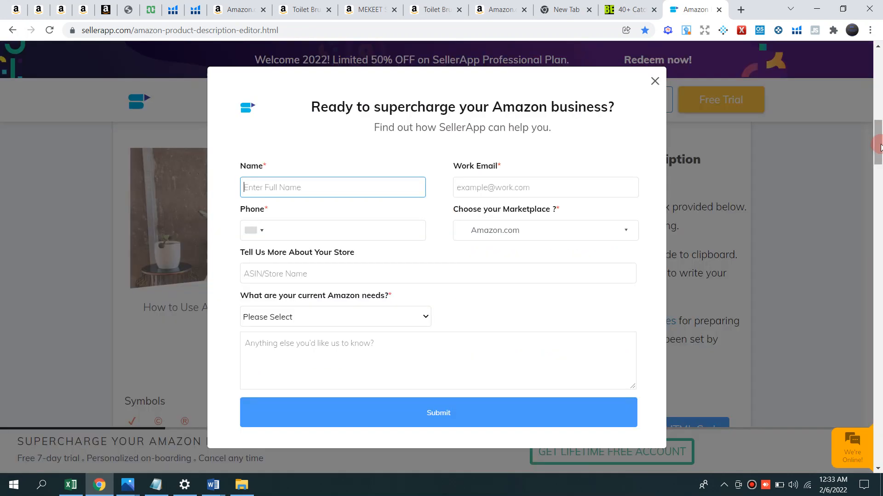
{"action": "left_click_drag", "start_coordinate": [878, 143], "coordinate": [879, 163]}
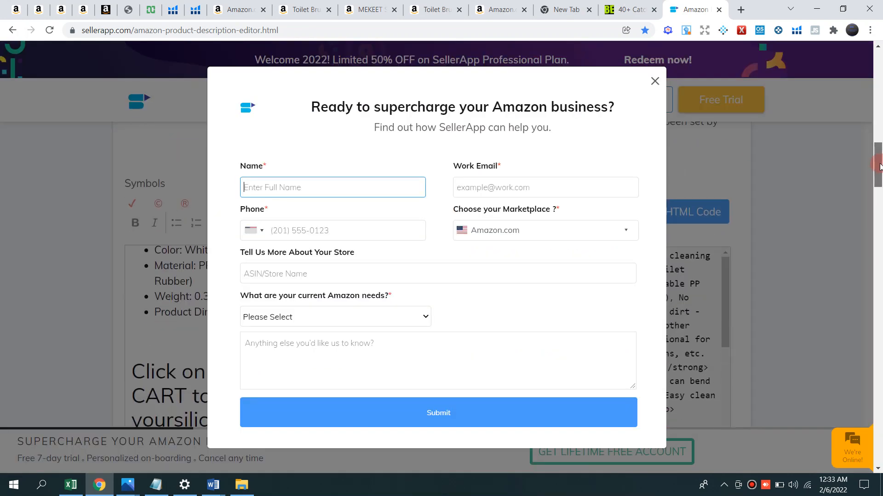
{"action": "left_click", "coordinate": [654, 91]}
{"action": "left_click", "coordinate": [697, 205]}
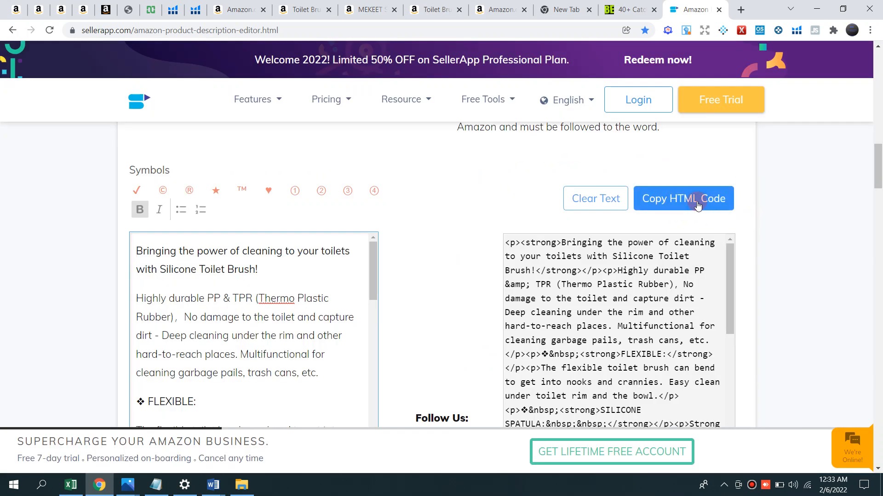
{"action": "left_click", "coordinate": [702, 204]}
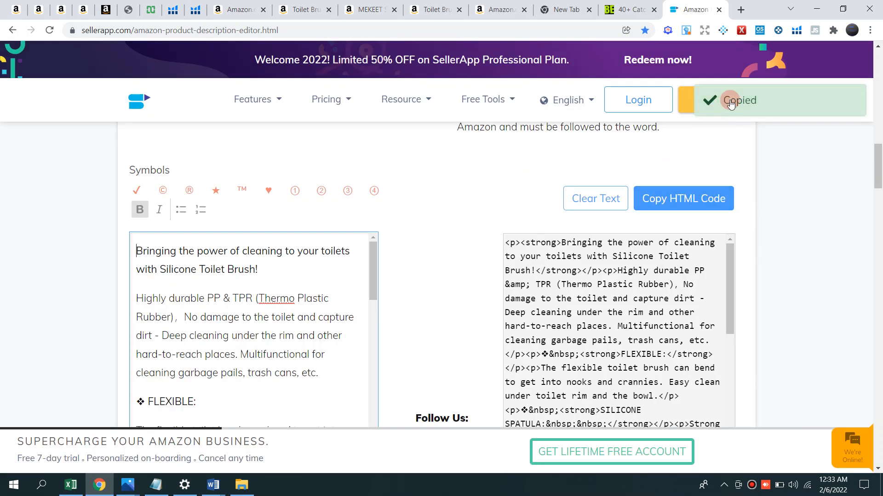
Paste the HTML code below the HTML Description heading in Word's Document1, and place the cursor below Backend Search Terms.
{"action": "left_click", "coordinate": [213, 485]}
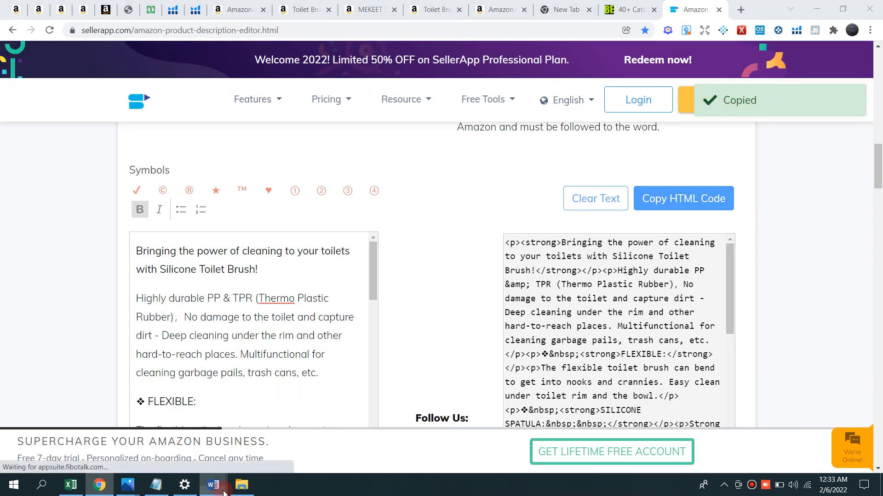
{"action": "left_click", "coordinate": [271, 444]}
{"action": "left_click", "coordinate": [297, 333]}
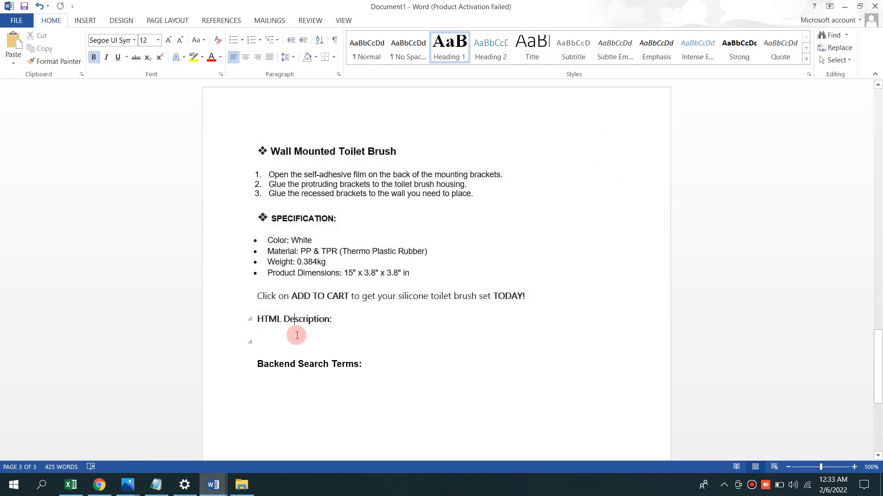
{"action": "double_click", "coordinate": [343, 318]}
{"action": "key", "text": "Return"}
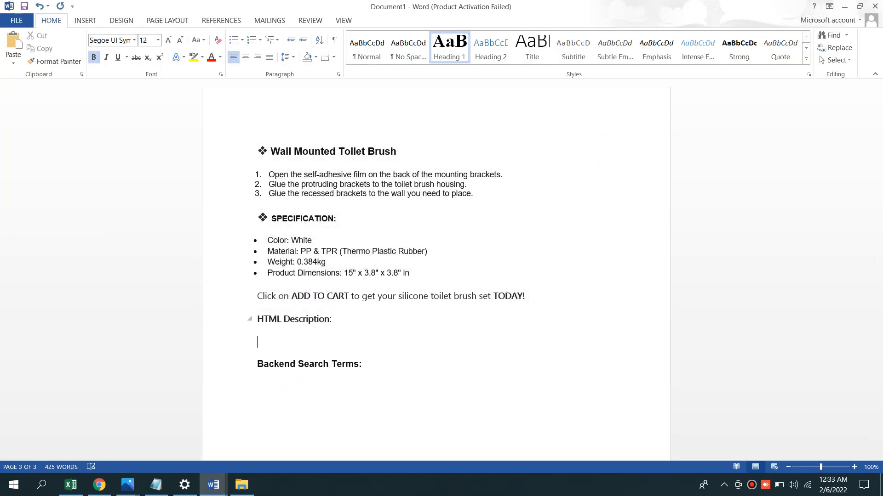
{"action": "key", "text": "ctrl+v"}
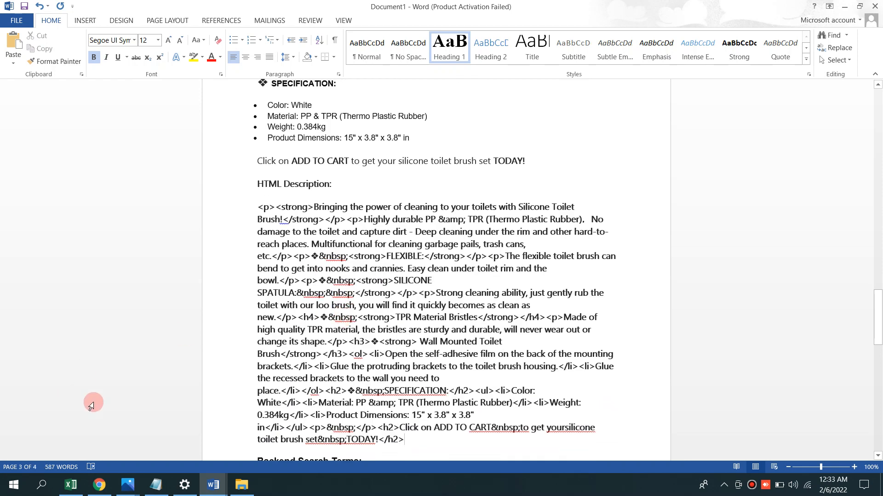
{"action": "scroll", "coordinate": [371, 321], "scroll_direction": "down", "scroll_amount": 3}
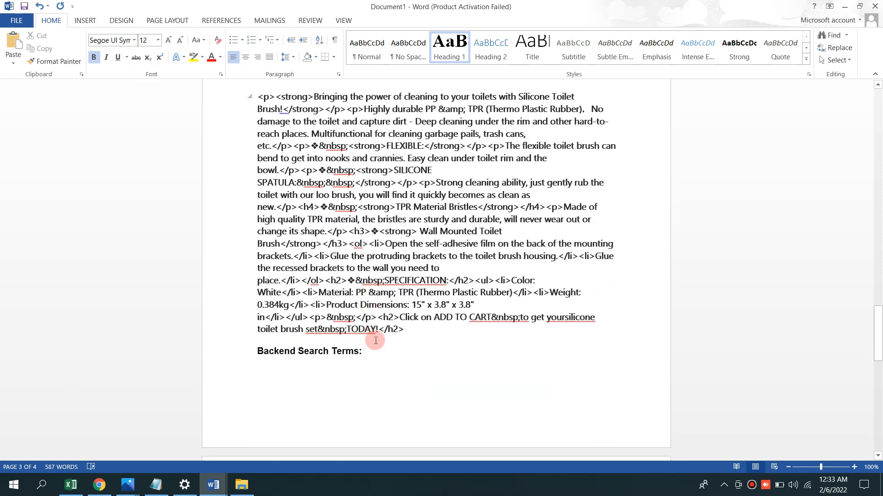
{"action": "left_click", "coordinate": [345, 376]}
{"action": "scroll", "coordinate": [340, 378], "scroll_direction": "down", "scroll_amount": 1}
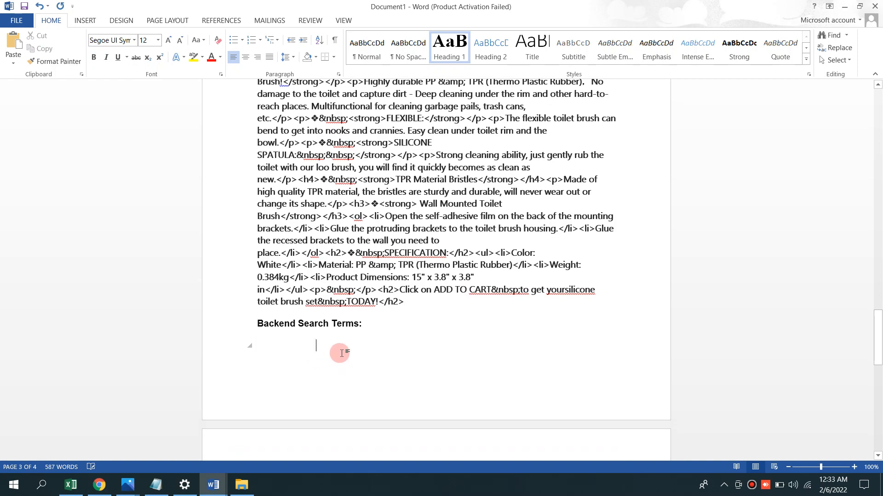
Copy the text from the Description's slogan headline through the end of the HTML code above Backend Search Terms.
{"action": "scroll", "coordinate": [339, 354], "scroll_direction": "up", "scroll_amount": 15}
{"action": "scroll", "coordinate": [288, 201], "scroll_direction": "up", "scroll_amount": 8}
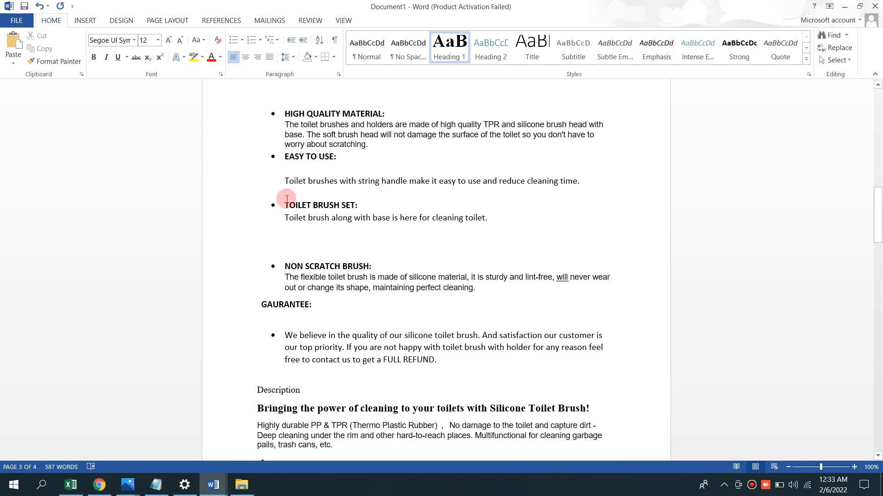
{"action": "scroll", "coordinate": [286, 196], "scroll_direction": "down", "scroll_amount": 6}
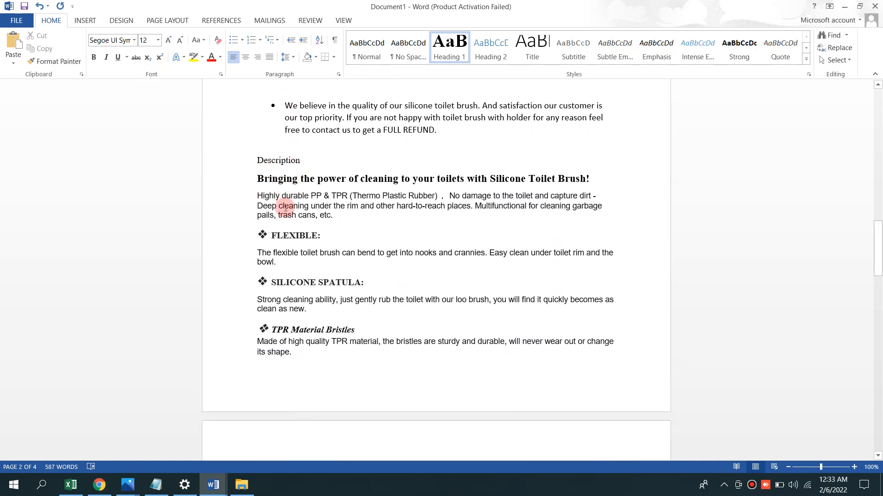
{"action": "left_click_drag", "start_coordinate": [257, 178], "coordinate": [416, 222]}
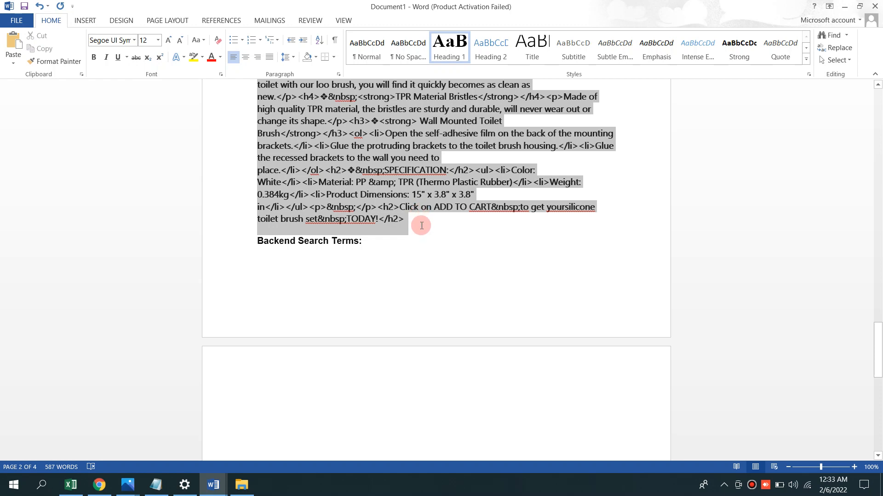
{"action": "right_click", "coordinate": [331, 154]}
{"action": "left_click", "coordinate": [359, 173]}
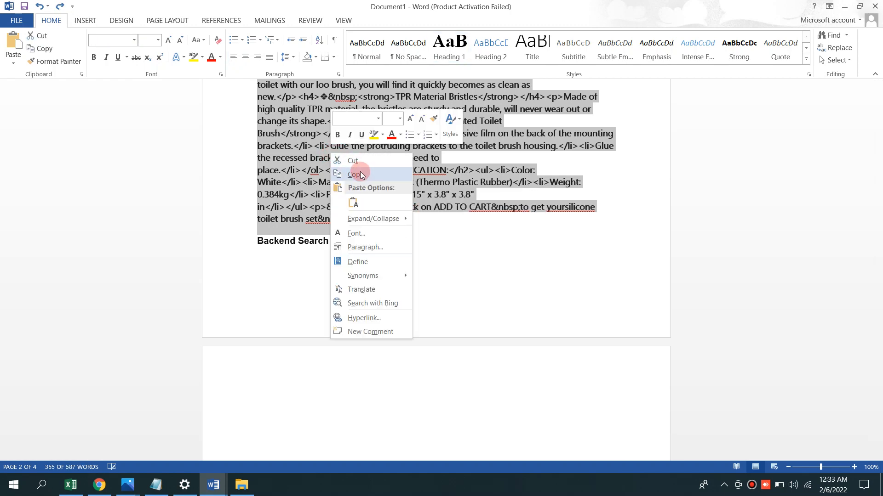
Switch to Helium 10 Scribbles in Chrome, paste the copied description into the Description field, and place the cursor in Search Terms.
{"action": "left_click", "coordinate": [99, 485]}
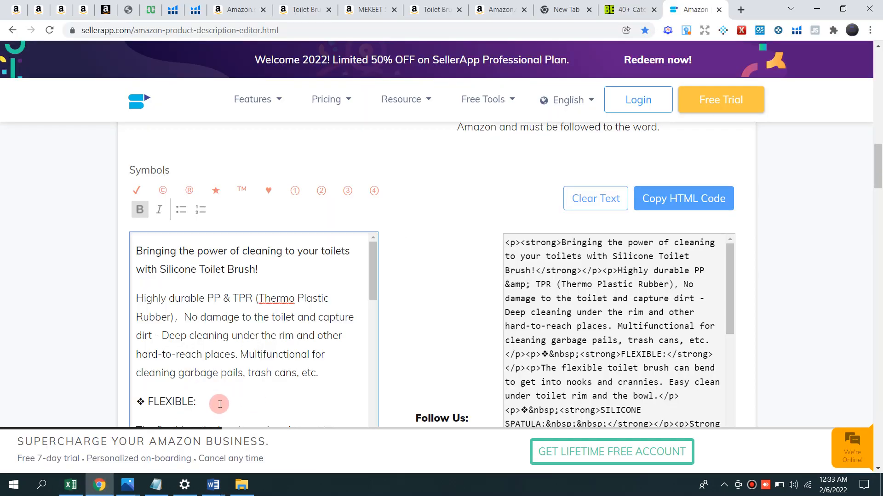
{"action": "left_click", "coordinate": [195, 10]}
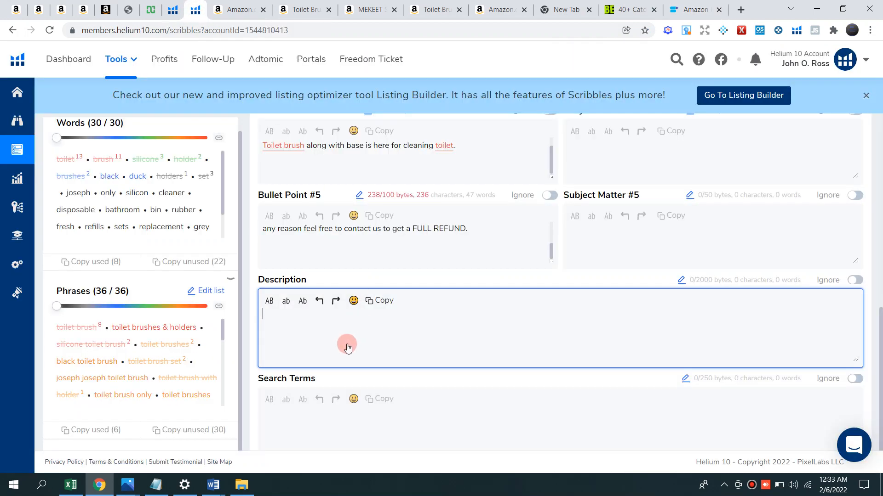
{"action": "left_click", "coordinate": [341, 323]}
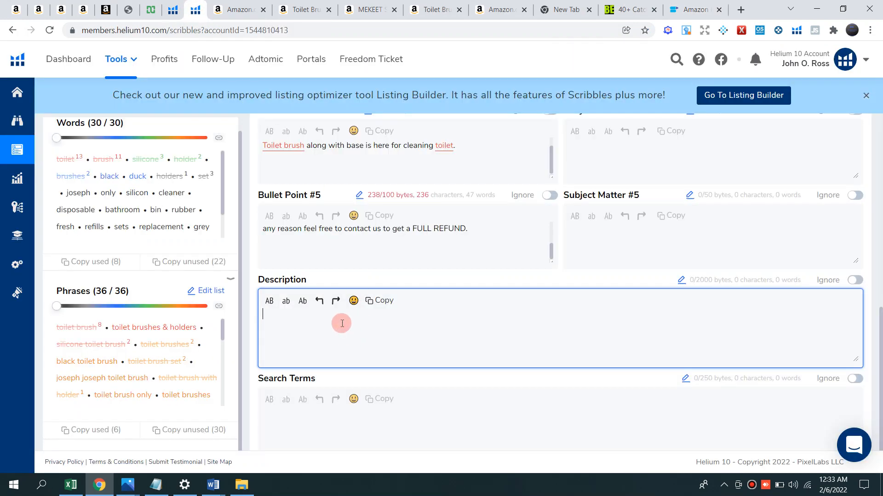
{"action": "key", "text": "ctrl+v"}
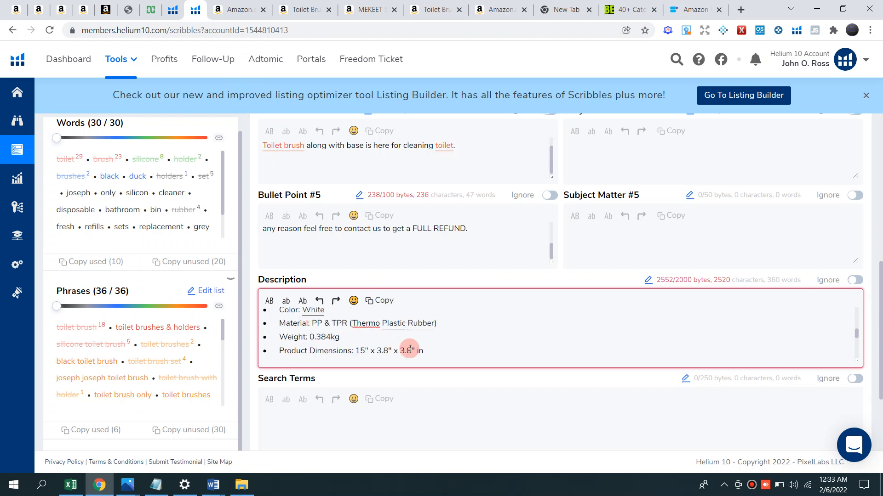
{"action": "scroll", "coordinate": [409, 347], "scroll_direction": "up", "scroll_amount": 10}
{"action": "scroll", "coordinate": [400, 346], "scroll_direction": "up", "scroll_amount": 5}
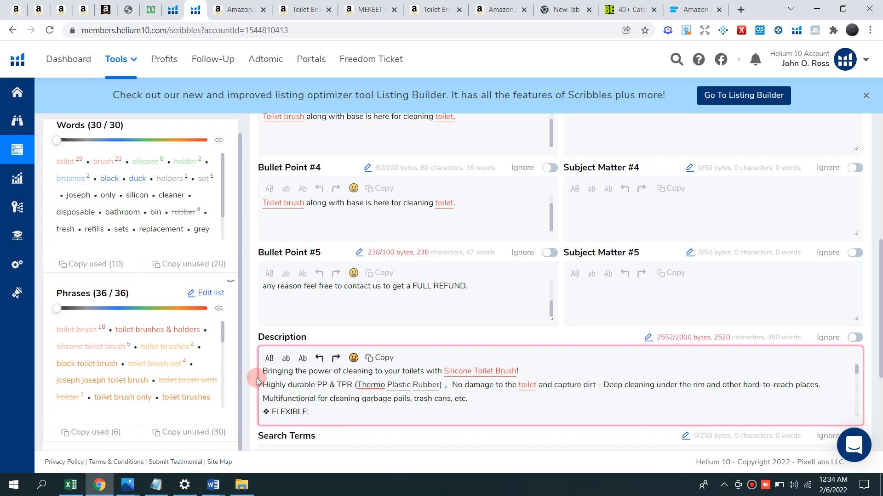
{"action": "scroll", "coordinate": [344, 384], "scroll_direction": "down", "scroll_amount": 5}
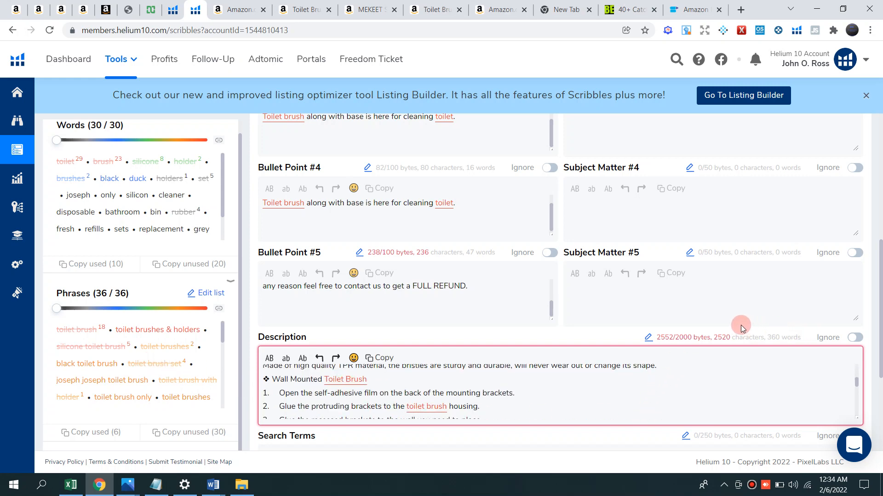
{"action": "scroll", "coordinate": [638, 300], "scroll_direction": "down", "scroll_amount": 3}
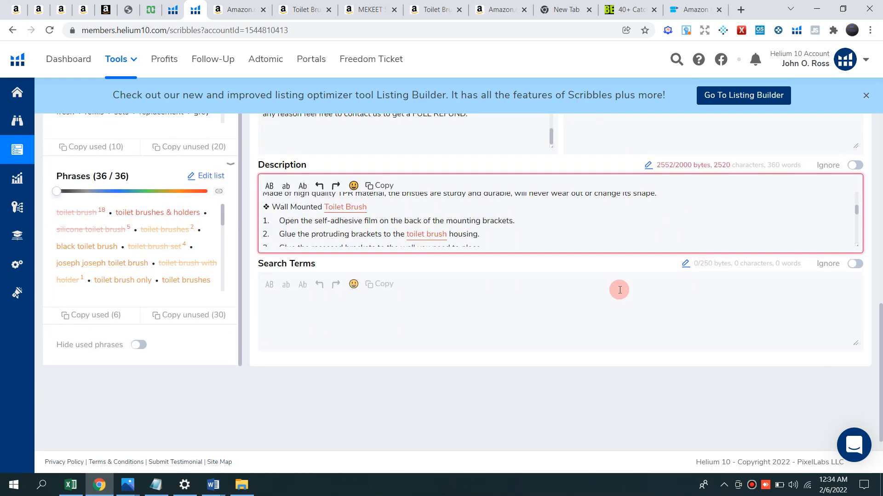
{"action": "left_click", "coordinate": [328, 325]}
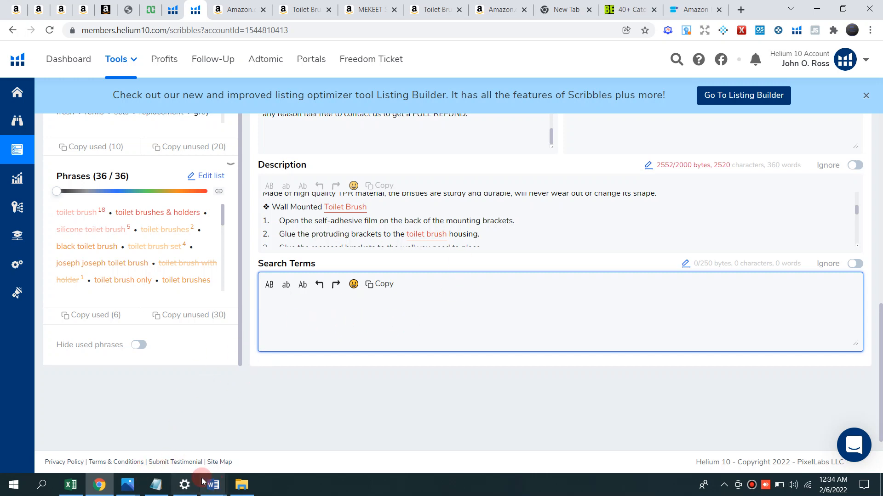
Copy the entire Word Frequency list from the Magnet keyword research results for toilet brush.
{"action": "left_click", "coordinate": [172, 9]}
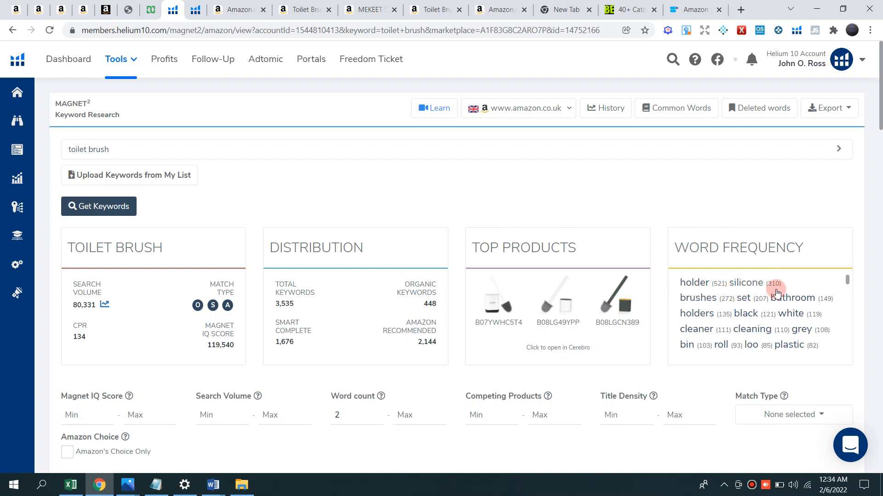
{"action": "left_click_drag", "start_coordinate": [679, 284], "coordinate": [845, 360]}
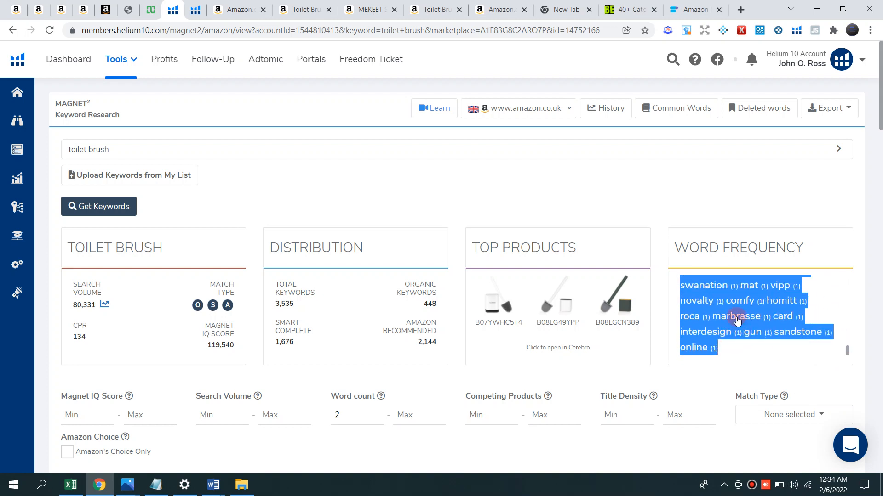
{"action": "right_click", "coordinate": [734, 311]}
{"action": "left_click", "coordinate": [660, 324]}
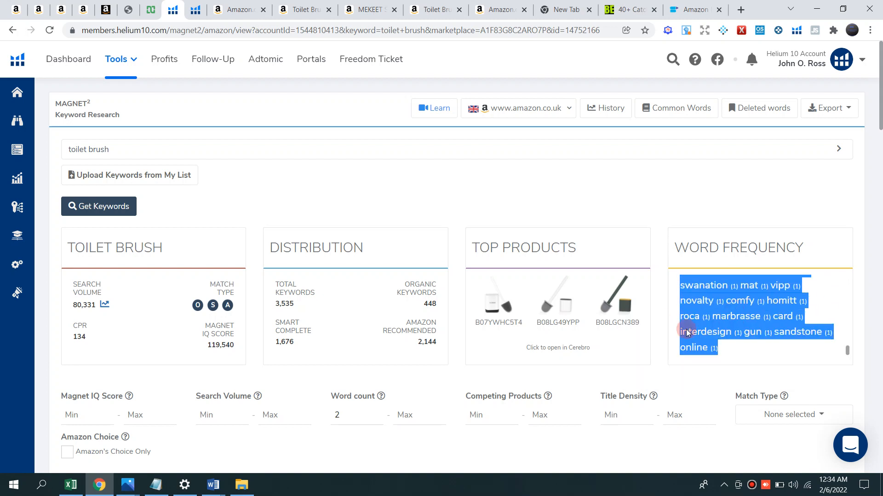
Open the Frankenstein keyword processor and paste the copied word list into Original keywords.
{"action": "mouse_move", "coordinate": [31, 124]}
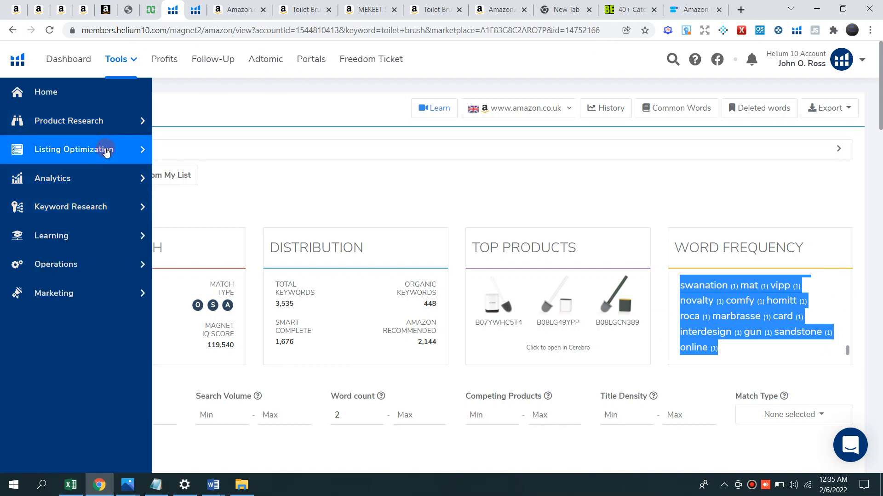
{"action": "left_click", "coordinate": [143, 153]}
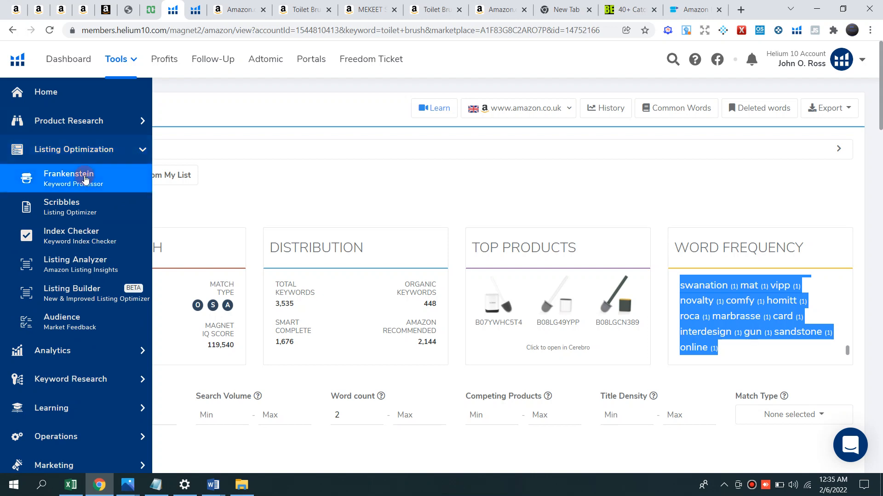
{"action": "left_click", "coordinate": [87, 184]}
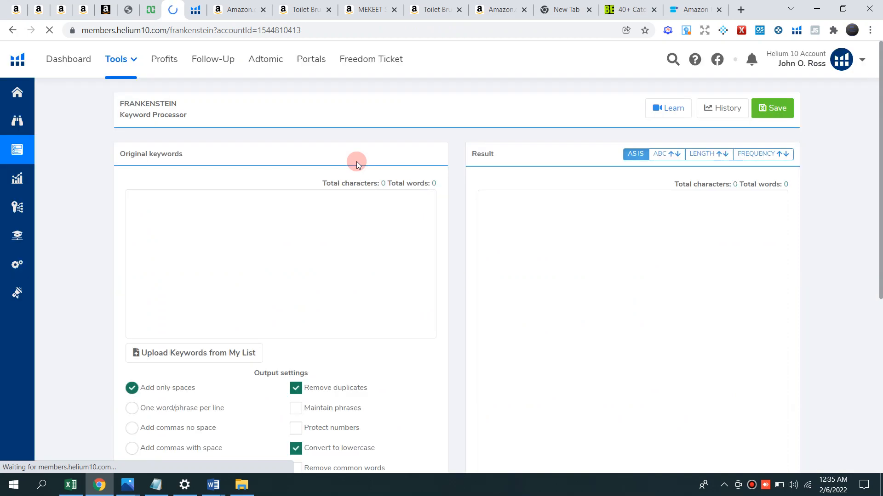
{"action": "right_click", "coordinate": [185, 230]}
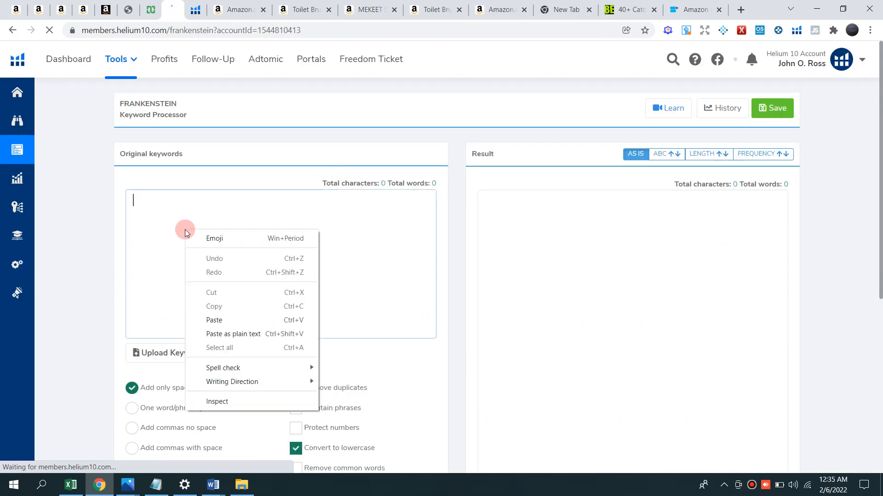
{"action": "left_click", "coordinate": [221, 318]}
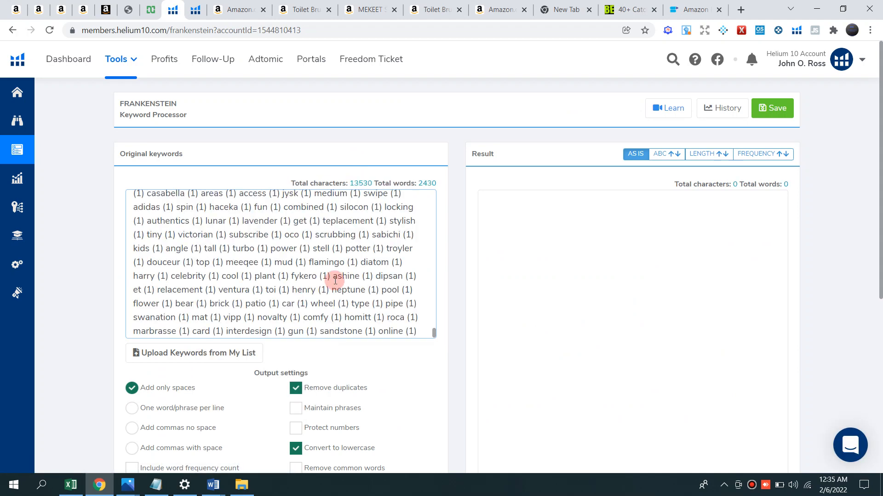
Enable removal of common words in the output settings and process the keywords.
{"action": "scroll", "coordinate": [335, 281], "scroll_direction": "down", "scroll_amount": 2}
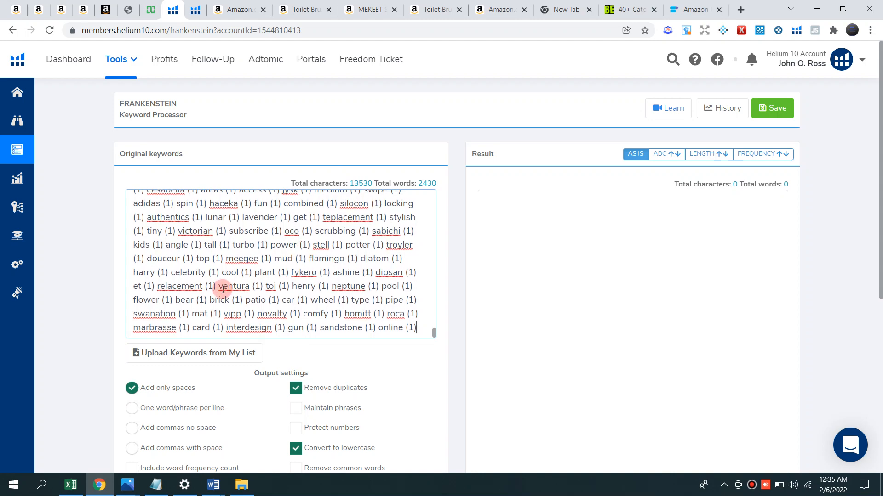
{"action": "scroll", "coordinate": [350, 379], "scroll_direction": "down", "scroll_amount": 3}
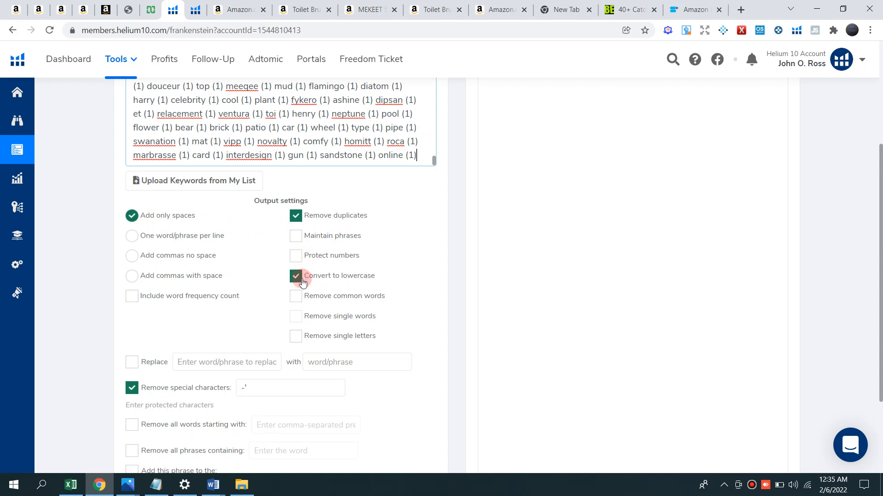
{"action": "left_click", "coordinate": [303, 300]}
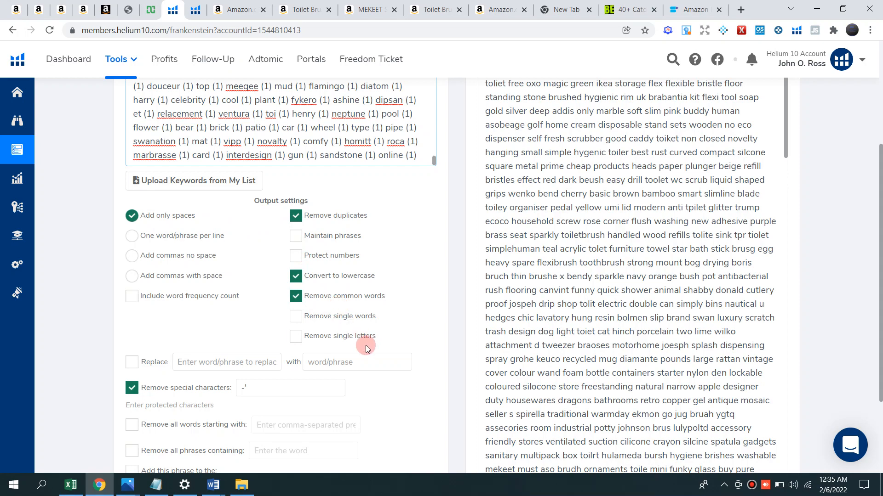
{"action": "scroll", "coordinate": [365, 346], "scroll_direction": "down", "scroll_amount": 3}
{"action": "left_click", "coordinate": [336, 420]}
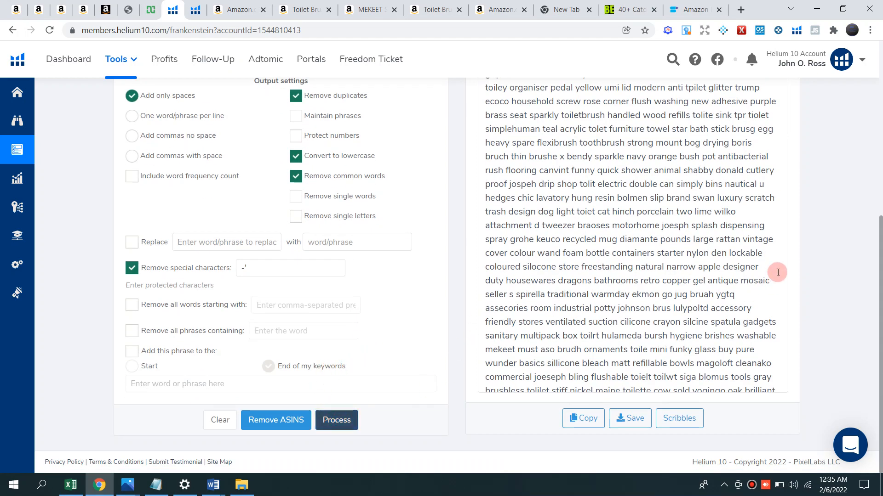
Examine the first keywords in the Frankenstein result for relevance to the toilet brush listing.
{"action": "scroll", "coordinate": [733, 317], "scroll_direction": "up", "scroll_amount": 6}
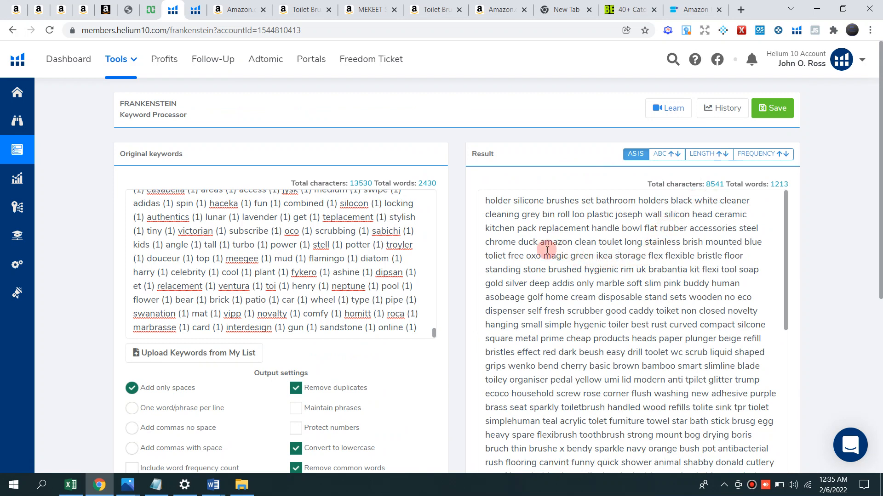
{"action": "double_click", "coordinate": [492, 201]}
{"action": "left_click", "coordinate": [538, 202]}
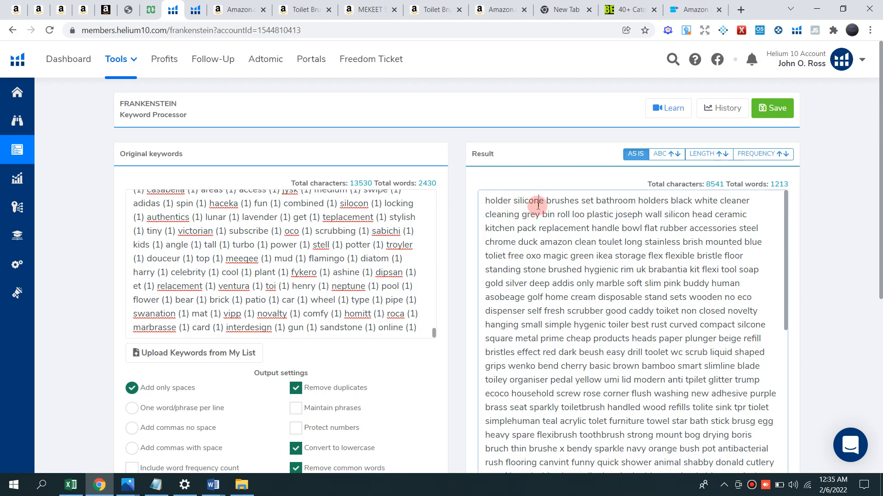
{"action": "double_click", "coordinate": [538, 203]}
{"action": "double_click", "coordinate": [563, 202]}
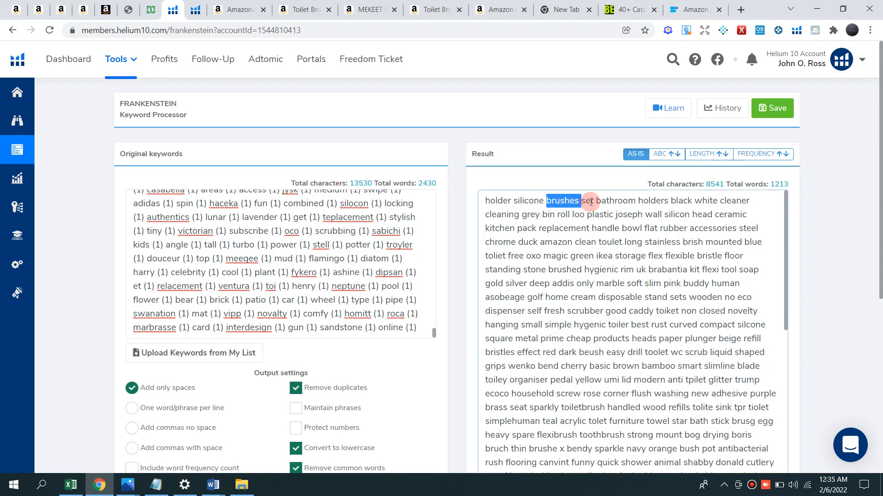
{"action": "left_click", "coordinate": [591, 202]}
{"action": "triple_click", "coordinate": [672, 202]}
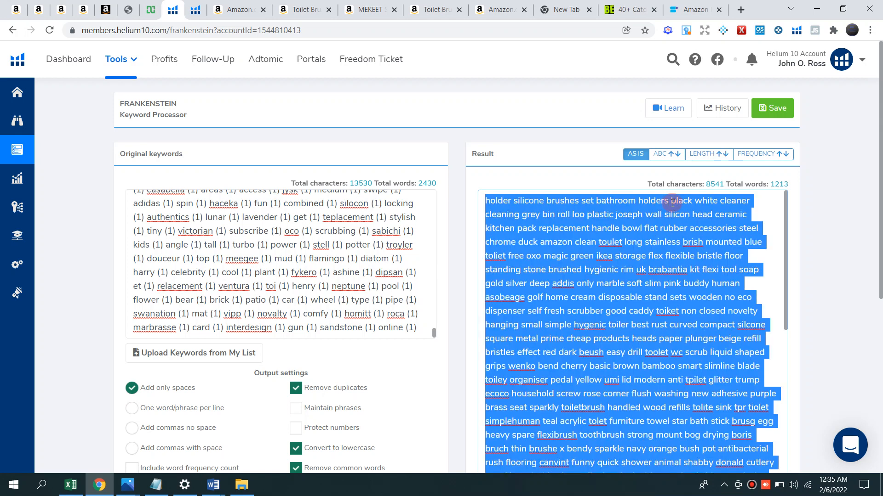
{"action": "left_click", "coordinate": [717, 232]}
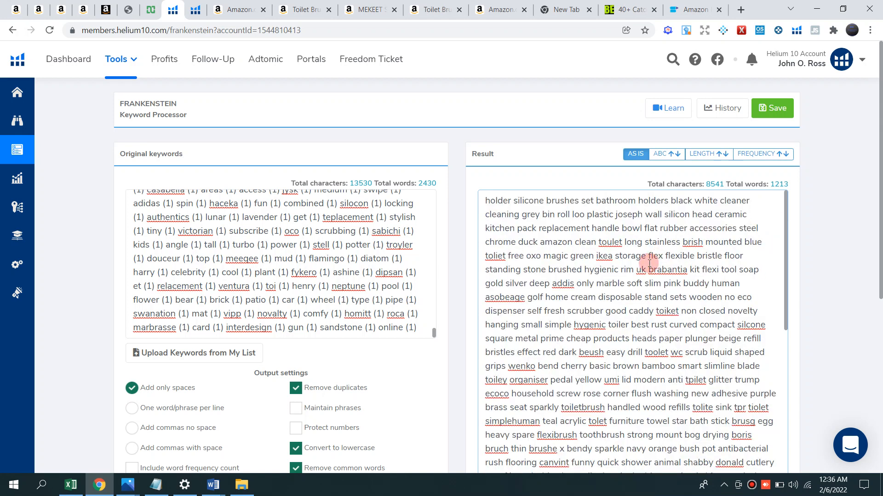
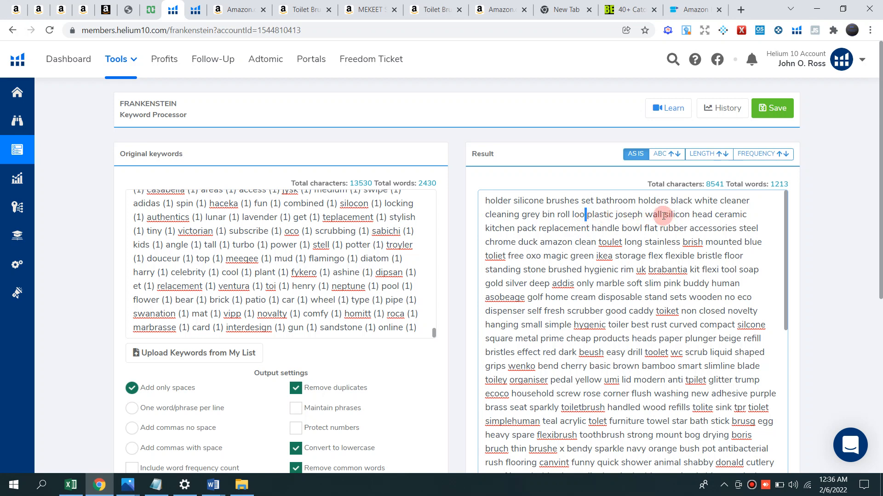
Delete the words "bin roll loo plastic joseph" between "grey" and "wall" in the Result text.
{"action": "left_click", "coordinate": [644, 214]}
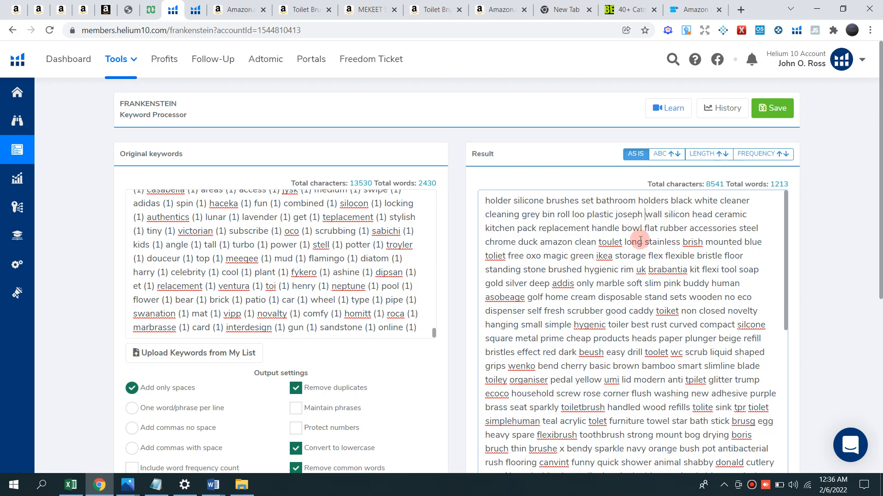
{"action": "key", "text": "BackSpace"}
{"action": "key", "text": "BackSpace"}
{"action": "key", "text": "BackSpace"}
{"action": "key", "text": "BackSpace"}
{"action": "key", "text": "BackSpace"}
{"action": "key", "text": "BackSpace"}
{"action": "key", "text": "BackSpace"}
{"action": "key", "text": "BackSpace"}
{"action": "key", "text": "BackSpace"}
{"action": "key", "text": "BackSpace"}
{"action": "key", "text": "BackSpace"}
{"action": "key", "text": "BackSpace"}
{"action": "key", "text": "BackSpace"}
{"action": "key", "text": "BackSpace"}
{"action": "key", "text": "BackSpace"}
{"action": "key", "text": "BackSpace"}
{"action": "key", "text": "BackSpace"}
{"action": "key", "text": "BackSpace"}
{"action": "key", "text": "BackSpace"}
{"action": "key", "text": "BackSpace"}
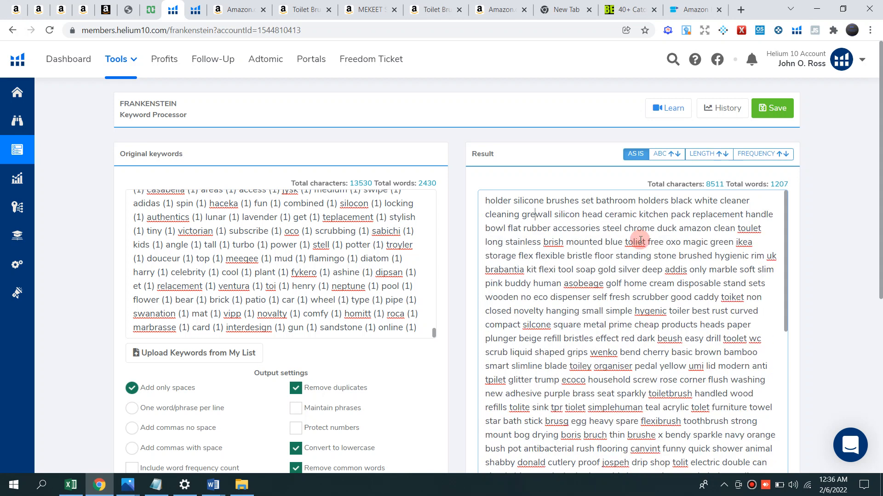
{"action": "type", "text": "y"}
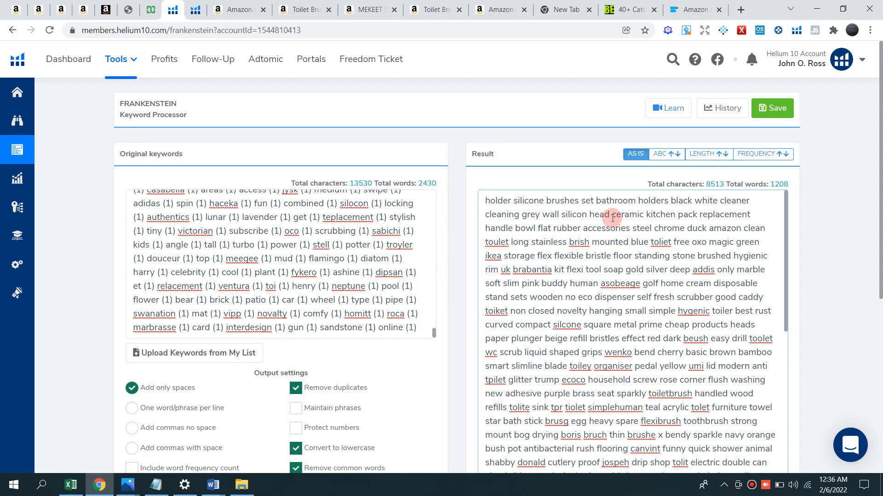
Delete the block of keywords from "head ceramic kitchen" through "home cream disposable" in the Result text.
{"action": "left_click_drag", "start_coordinate": [589, 214], "coordinate": [768, 255]}
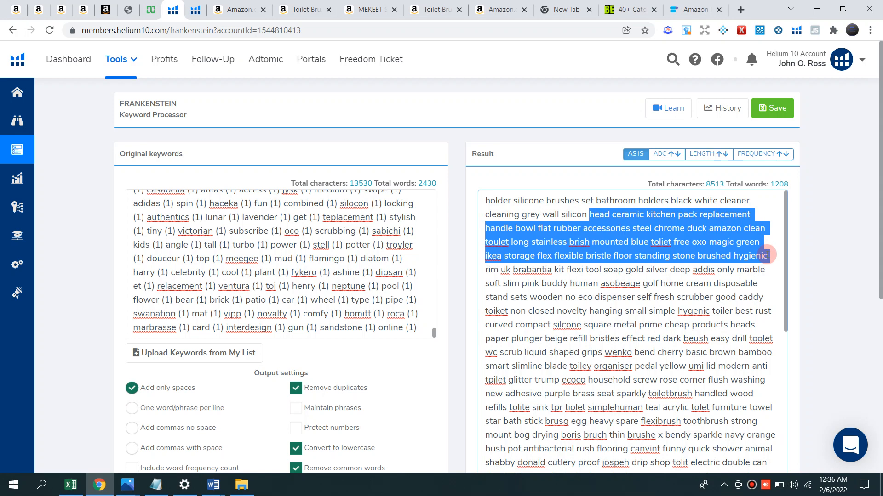
{"action": "left_click_drag", "start_coordinate": [769, 256], "coordinate": [772, 282]}
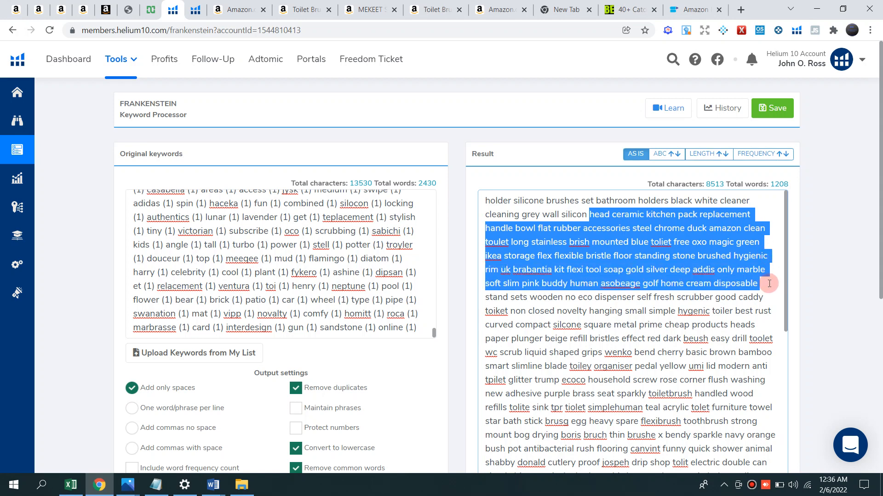
{"action": "key", "text": "BackSpace"}
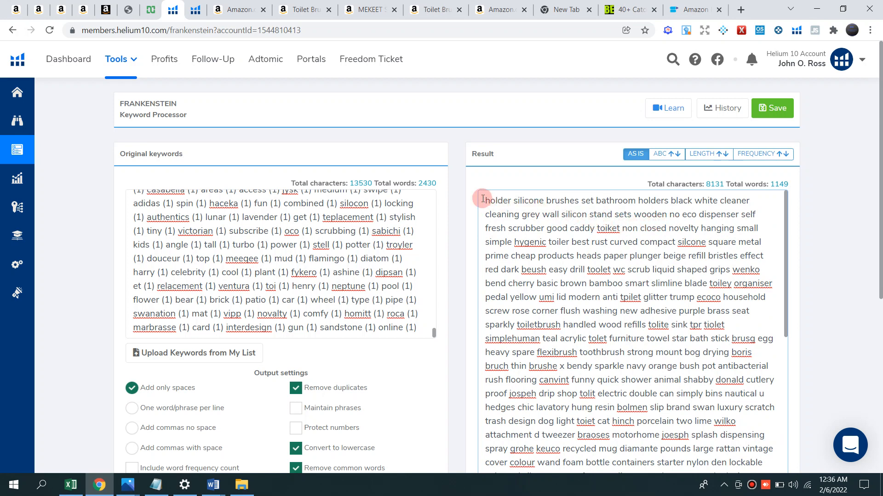
Copy the opening keywords of the Result text from "holder" through "silicon".
{"action": "left_click_drag", "start_coordinate": [485, 200], "coordinate": [590, 218]}
{"action": "right_click", "coordinate": [571, 212]}
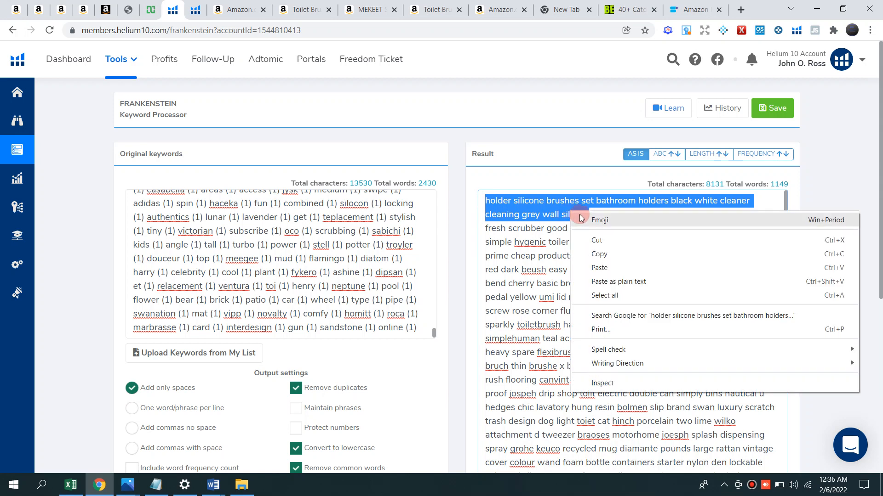
{"action": "left_click", "coordinate": [611, 256]}
Switch to Document1 in Word and paste the copied keywords as text only under the Backend Search Terms heading.
{"action": "mouse_move", "coordinate": [213, 484]}
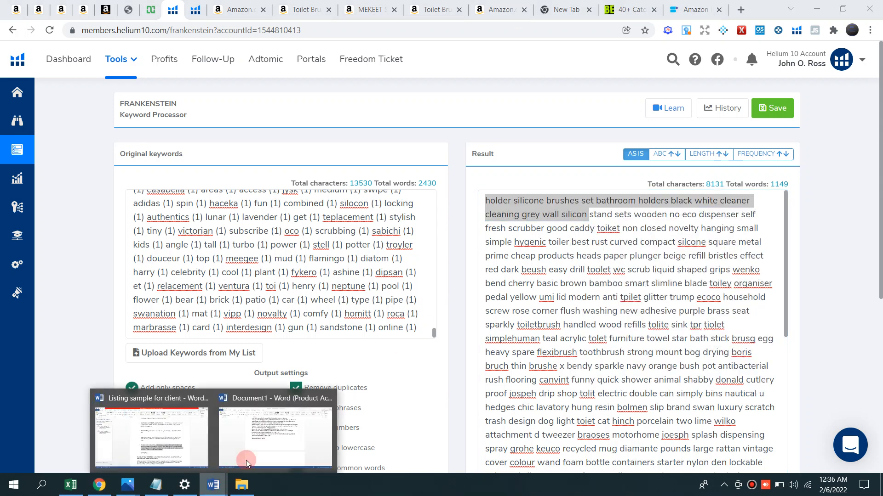
{"action": "left_click", "coordinate": [279, 445]}
{"action": "left_click", "coordinate": [286, 271]}
{"action": "right_click", "coordinate": [286, 271]}
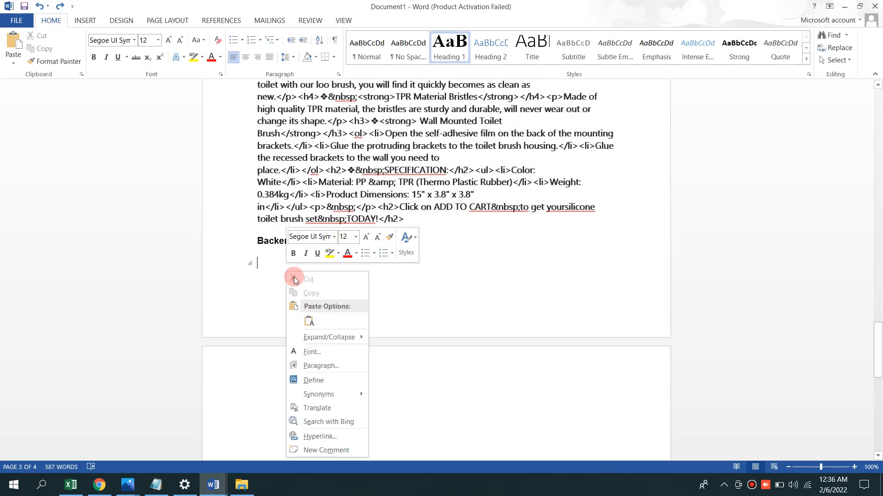
{"action": "left_click", "coordinate": [309, 322]}
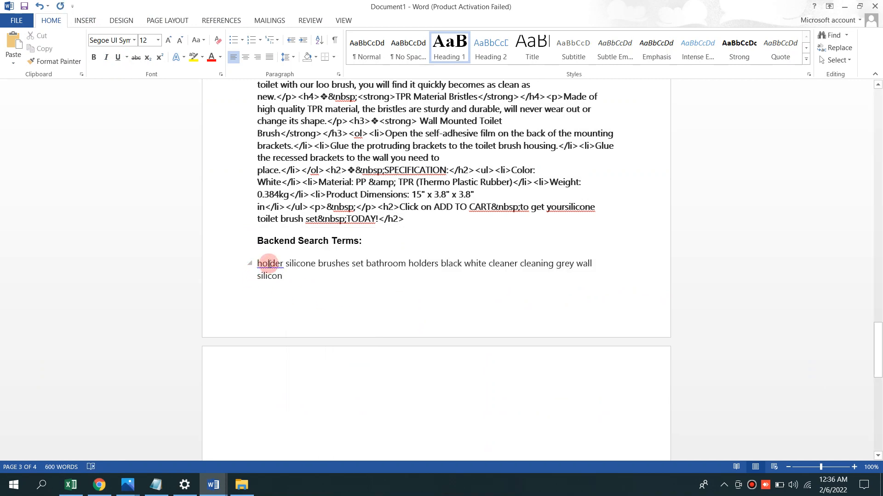
{"action": "right_click", "coordinate": [275, 265]}
{"action": "left_click", "coordinate": [274, 288]}
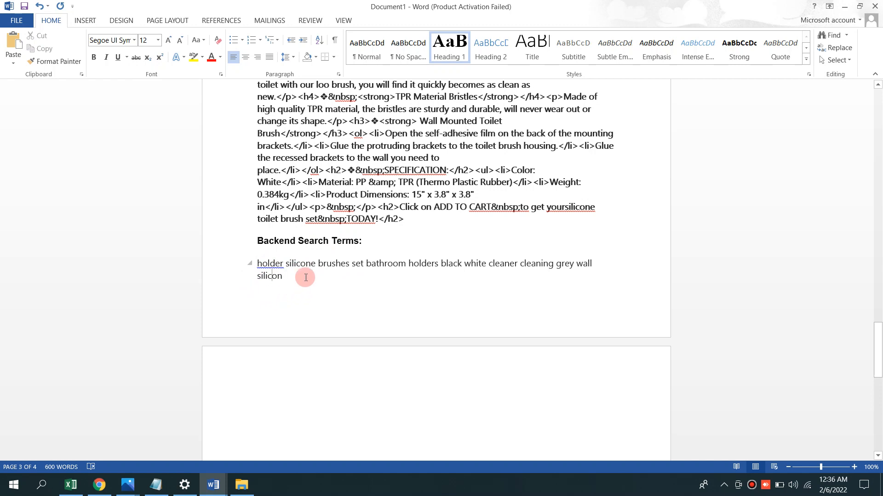
{"action": "left_click", "coordinate": [286, 281]}
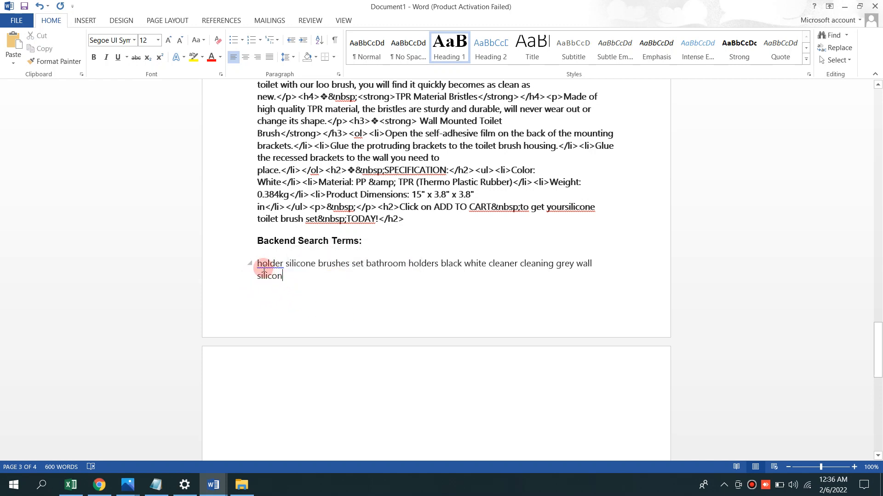
Check the word and character count of the pasted backend search terms.
{"action": "left_click_drag", "start_coordinate": [258, 263], "coordinate": [294, 278]}
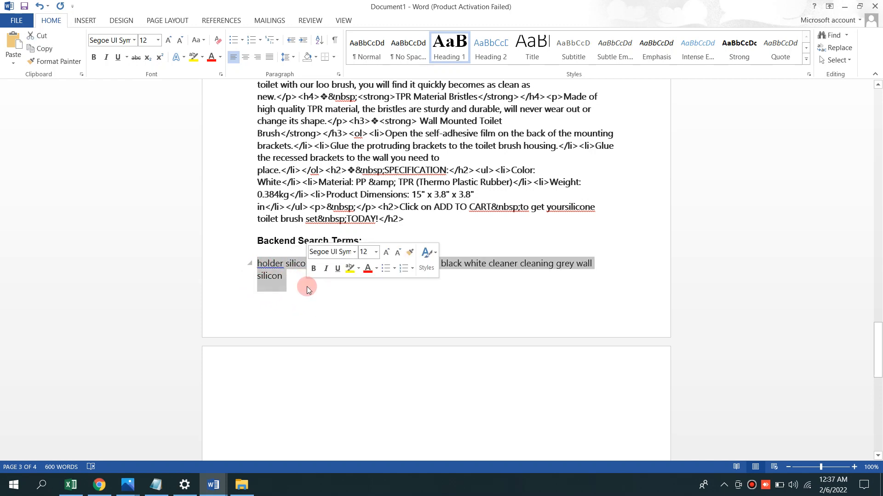
{"action": "left_click", "coordinate": [344, 21]}
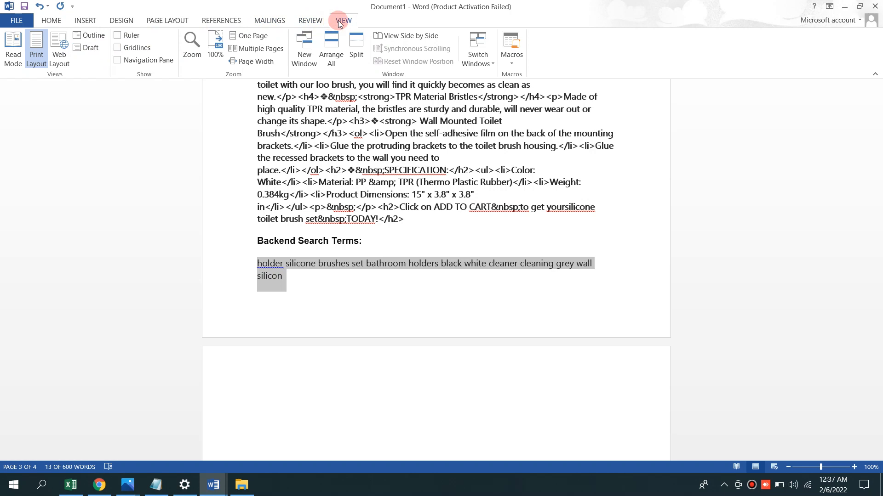
{"action": "left_click", "coordinate": [305, 22]}
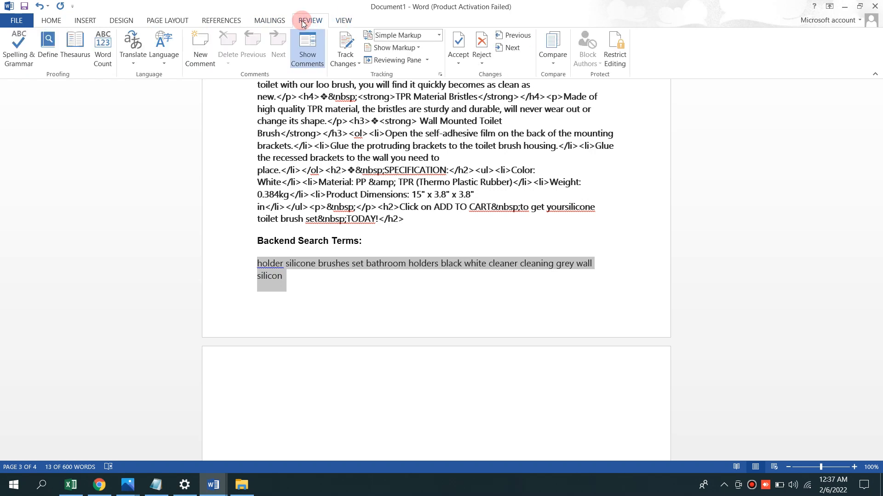
{"action": "double_click", "coordinate": [300, 284]}
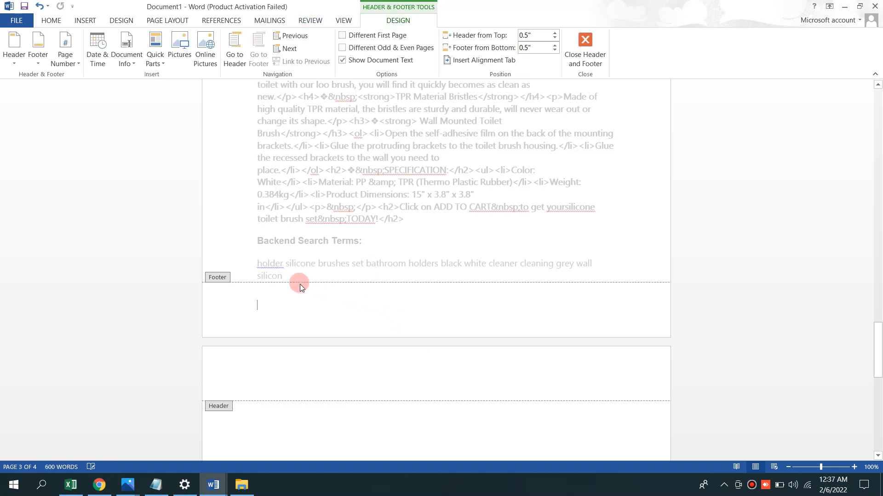
{"action": "double_click", "coordinate": [223, 277]}
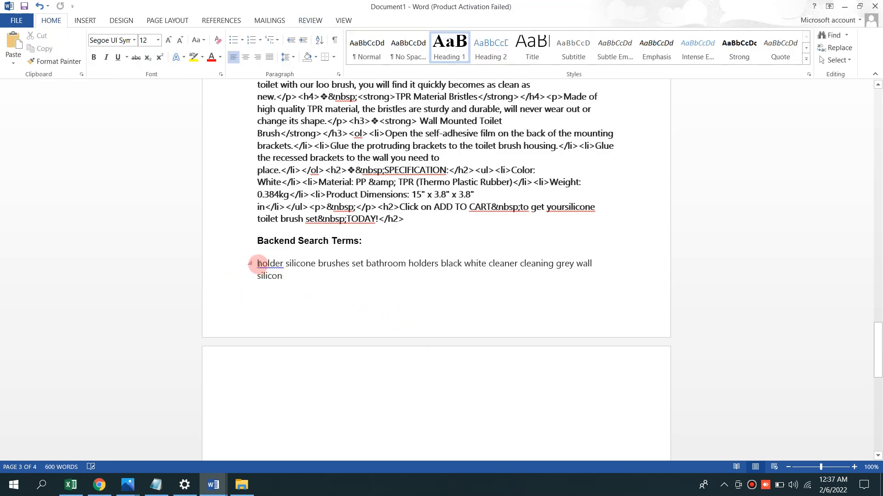
{"action": "left_click_drag", "start_coordinate": [259, 263], "coordinate": [310, 291]}
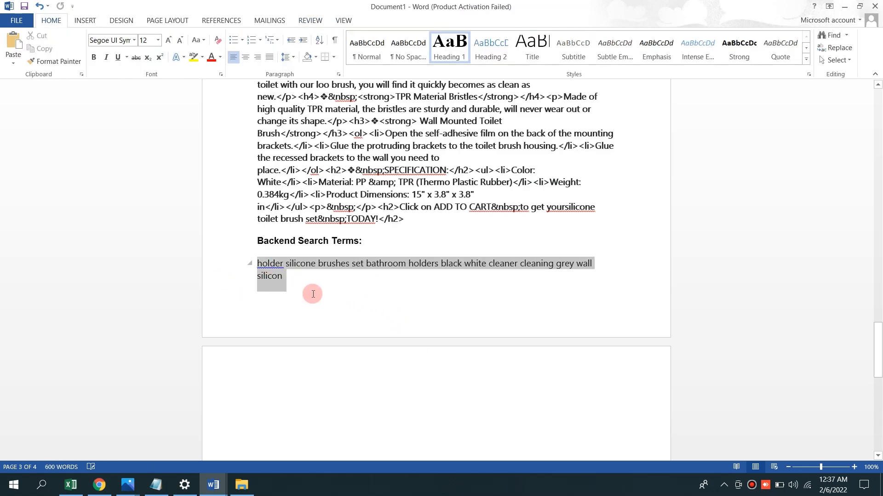
{"action": "left_click", "coordinate": [86, 468]}
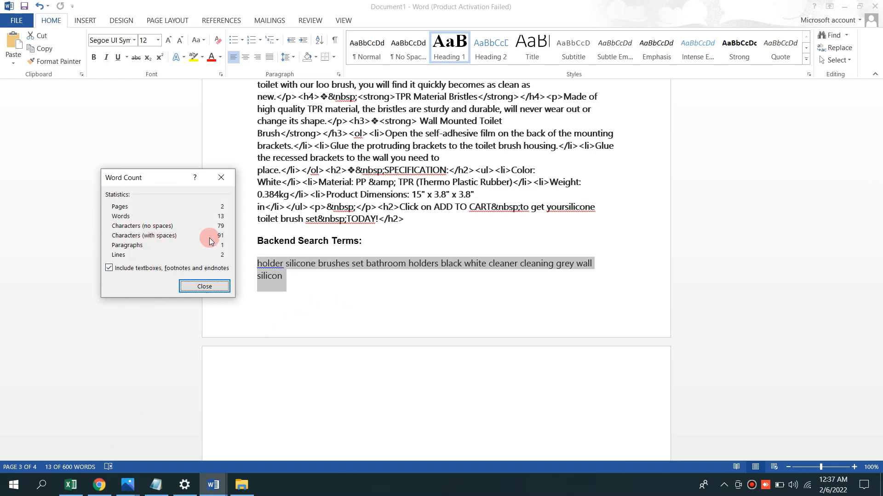
{"action": "left_click", "coordinate": [216, 286]}
{"action": "left_click", "coordinate": [304, 281]}
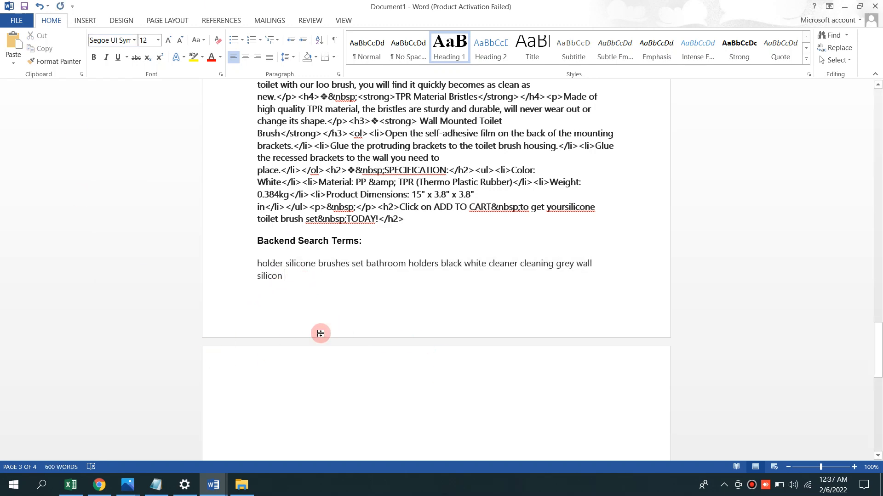
Switch to Helium 10 Scribbles in Chrome and copy the unused words from the Words list.
{"action": "left_click", "coordinate": [99, 485]}
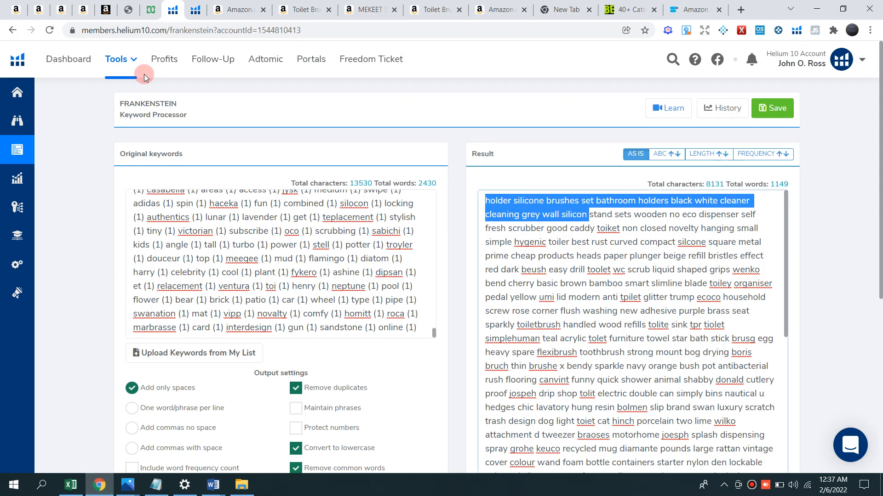
{"action": "left_click", "coordinate": [195, 10]}
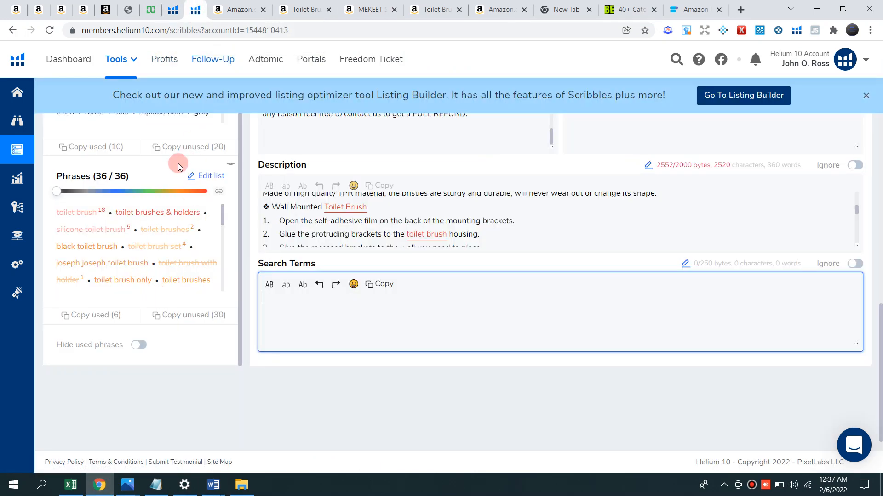
{"action": "scroll", "coordinate": [178, 164], "scroll_direction": "up", "scroll_amount": 3}
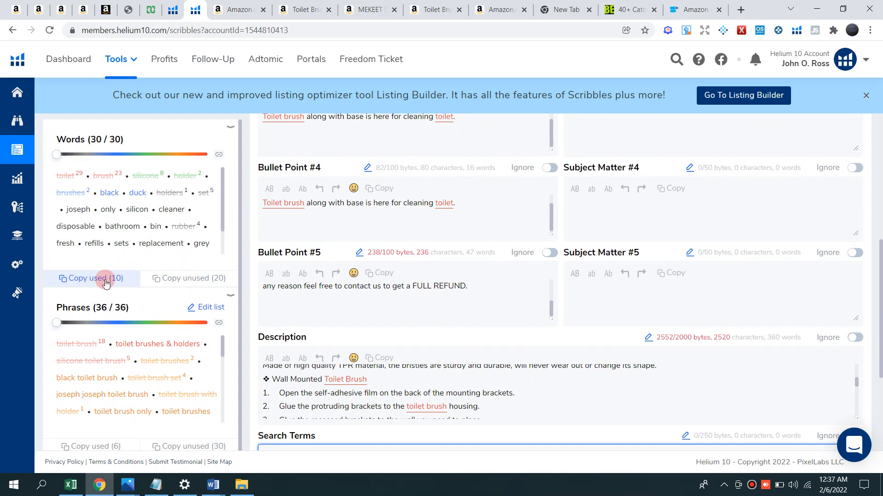
{"action": "left_click", "coordinate": [194, 286]}
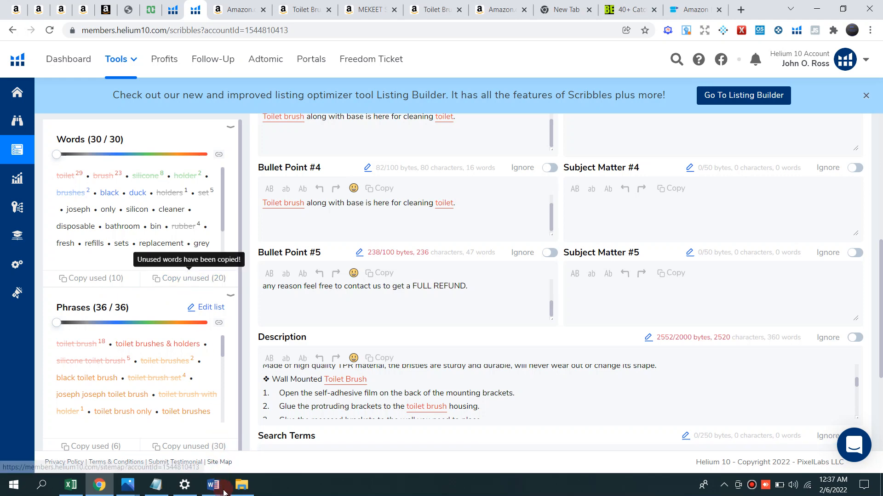
Switch to Document1 in Word and paste the unused words as text only after "silicon" in the backend search terms.
{"action": "mouse_move", "coordinate": [213, 485]}
{"action": "left_click", "coordinate": [279, 442]}
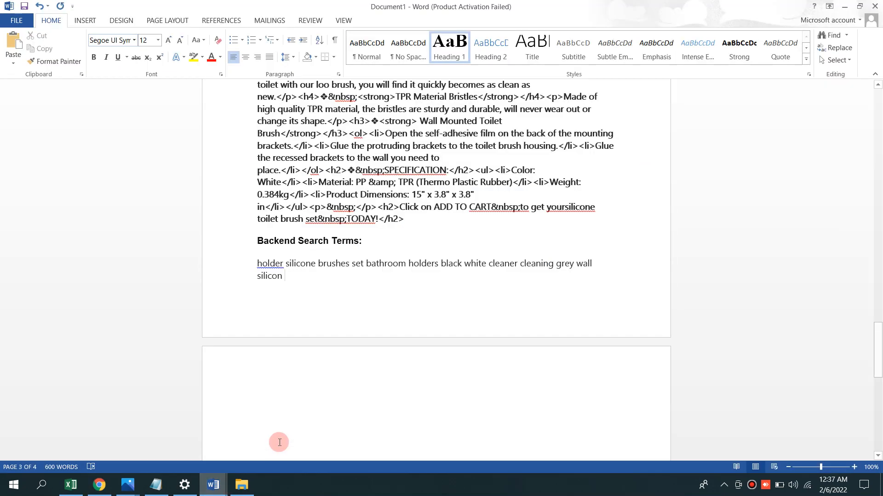
{"action": "right_click", "coordinate": [297, 281]}
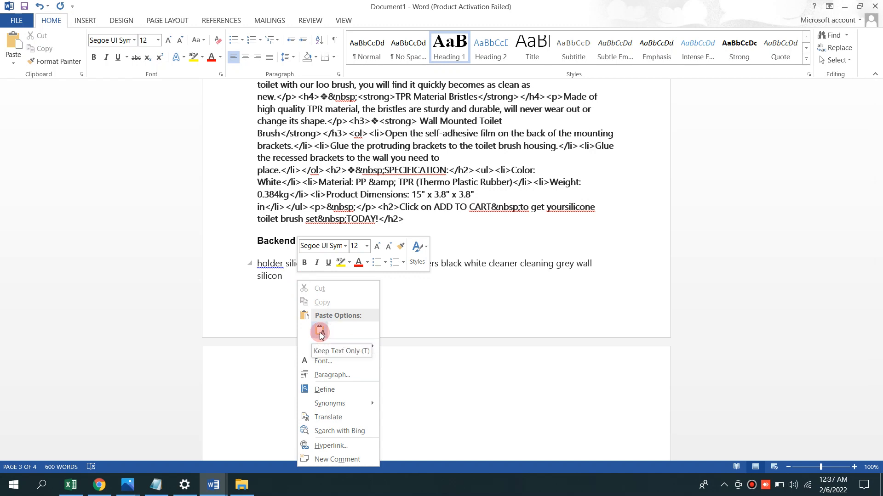
{"action": "left_click", "coordinate": [319, 332]}
{"action": "scroll", "coordinate": [325, 356], "scroll_direction": "down", "scroll_amount": 3}
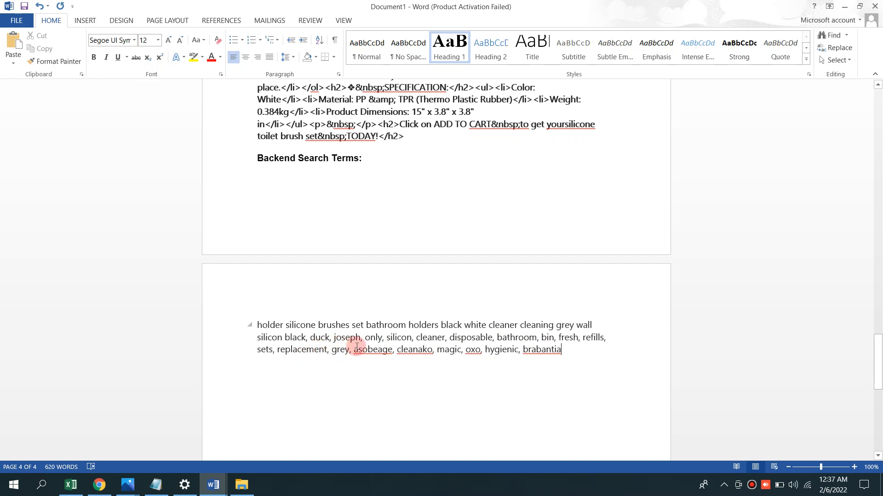
Delete "duck, joseph, only," and the commas around the second "silicon" so the terms read "black silicon cleaner".
{"action": "left_click", "coordinate": [386, 339]}
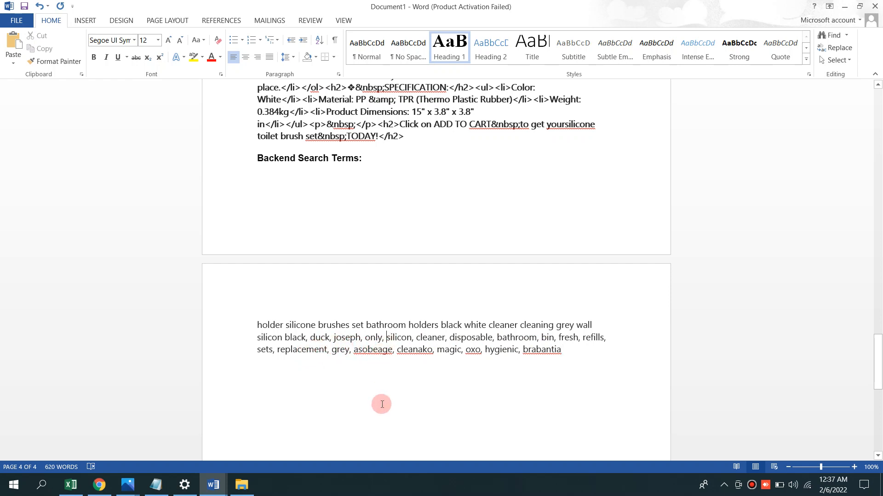
{"action": "key", "text": "BackSpace"}
{"action": "key", "text": "BackSpace"}
{"action": "key", "text": "BackSpace"}
{"action": "key", "text": "BackSpace"}
{"action": "key", "text": "BackSpace"}
{"action": "key", "text": "BackSpace"}
{"action": "key", "text": "BackSpace"}
{"action": "key", "text": "BackSpace"}
{"action": "key", "text": "BackSpace"}
{"action": "key", "text": "BackSpace"}
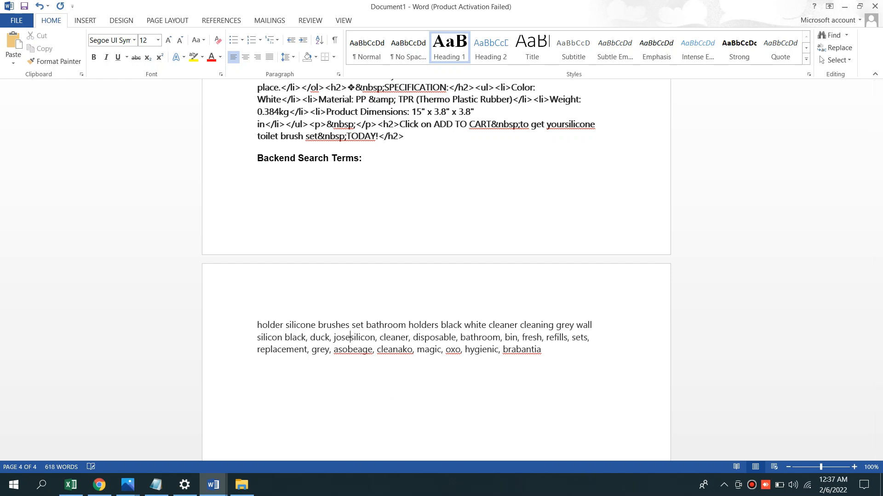
{"action": "key", "text": "BackSpace"}
{"action": "key", "text": "BackSpace"}
{"action": "key", "text": "BackSpace"}
{"action": "key", "text": "BackSpace"}
{"action": "key", "text": "BackSpace"}
{"action": "key", "text": "BackSpace"}
{"action": "key", "text": "BackSpace"}
{"action": "key", "text": "BackSpace"}
{"action": "key", "text": "BackSpace"}
{"action": "key", "text": "BackSpace"}
{"action": "key", "text": "BackSpace"}
{"action": "key", "text": "BackSpace"}
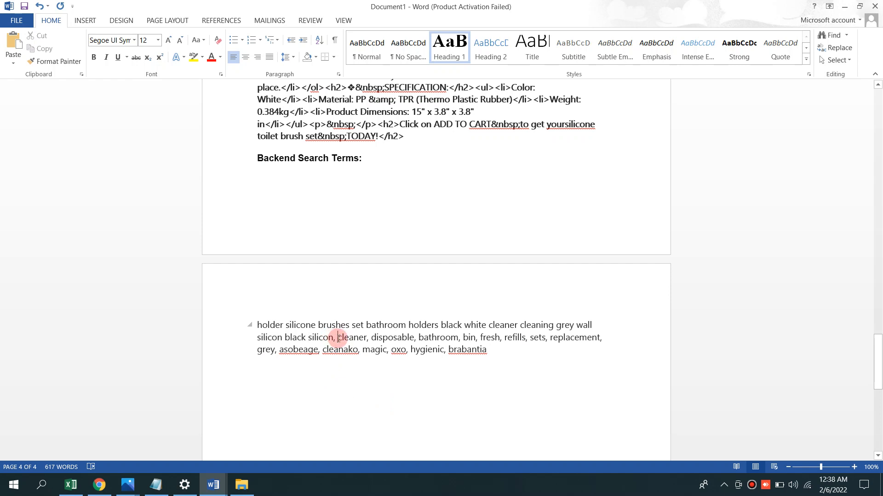
{"action": "key", "text": "BackSpace"}
{"action": "key", "text": "BackSpace"}
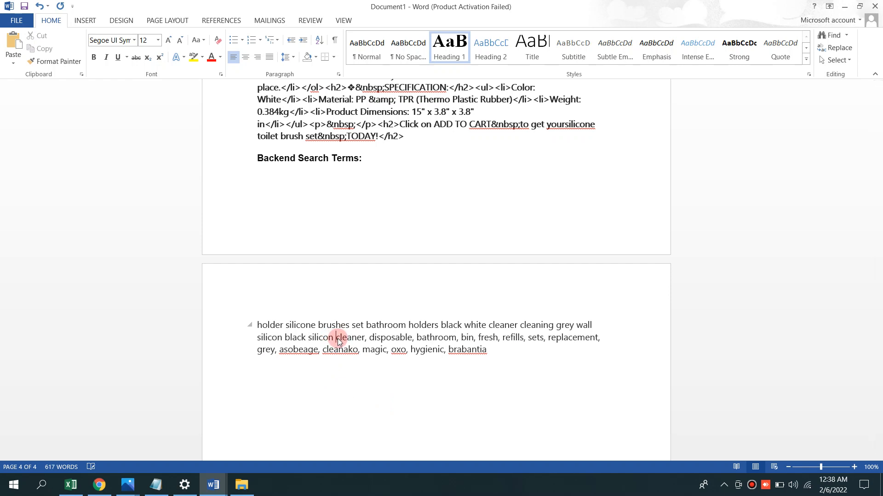
Delete the word "disposable" and the commas between "cleaner" and "bathroom", leaving a single space.
{"action": "double_click", "coordinate": [368, 340]}
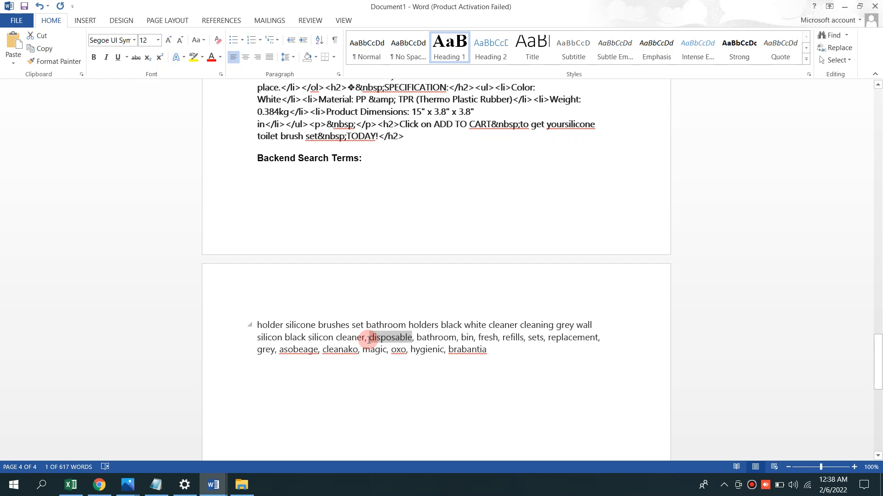
{"action": "key", "text": "Delete"}
{"action": "key", "text": "Delete"}
{"action": "key", "text": "BackSpace"}
{"action": "key", "text": "BackSpace"}
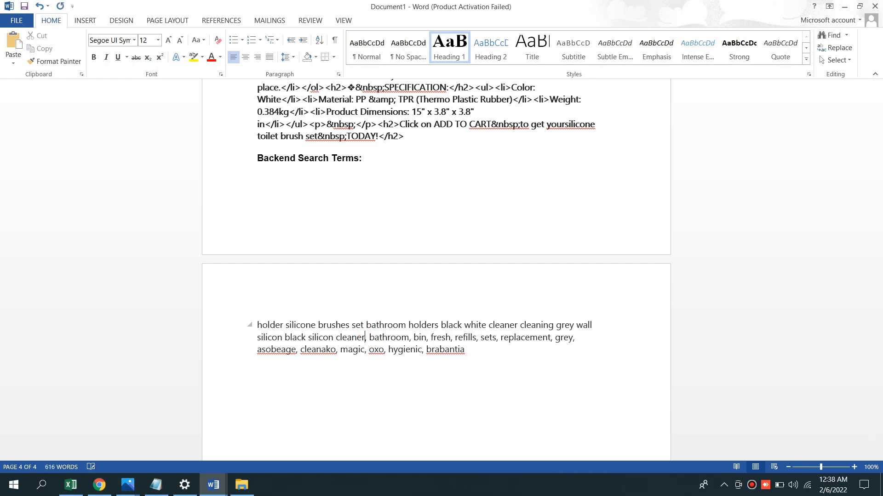
{"action": "type", "text": "r"}
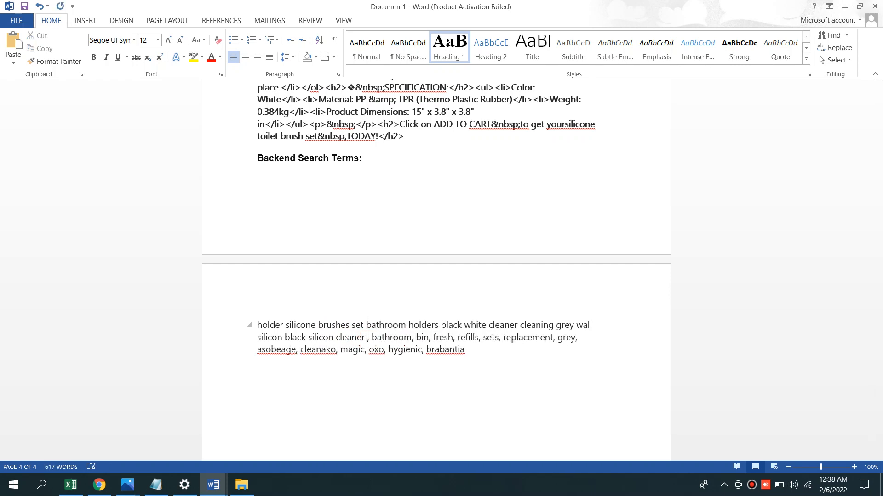
{"action": "left_click", "coordinate": [379, 339]}
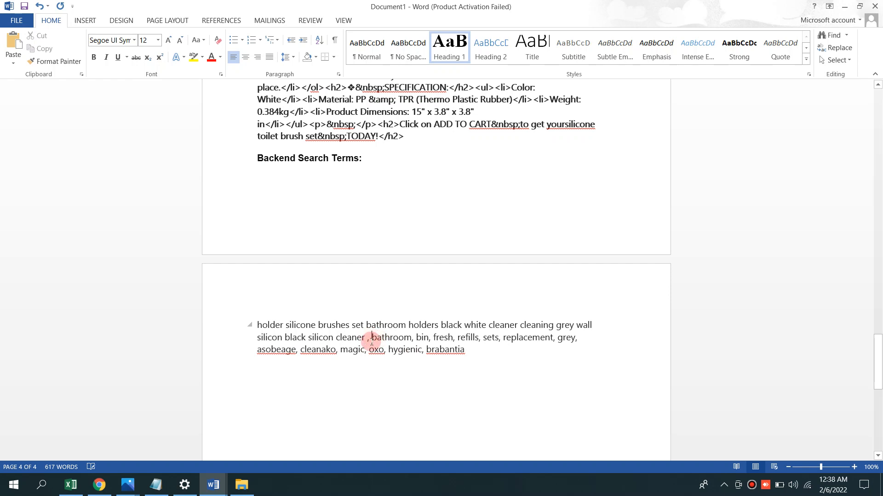
{"action": "key", "text": "BackSpace"}
{"action": "key", "text": "BackSpace"}
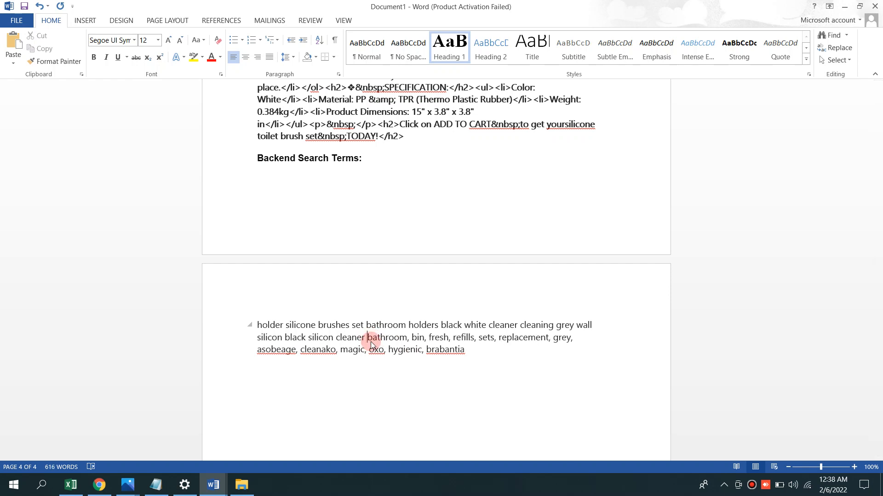
Delete the rest of the backend search terms from the comma before "bin" through "brabantia".
{"action": "triple_click", "coordinate": [420, 340]}
{"action": "left_click", "coordinate": [519, 388]}
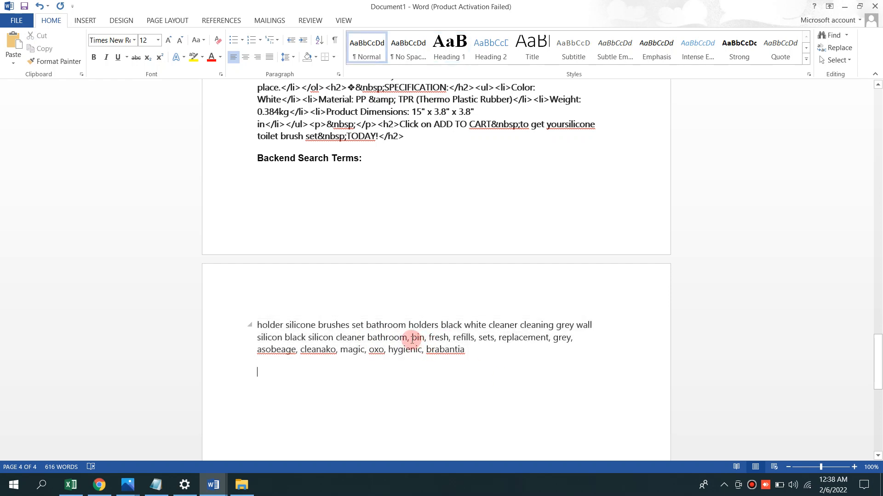
{"action": "left_click_drag", "start_coordinate": [407, 338], "coordinate": [476, 360]}
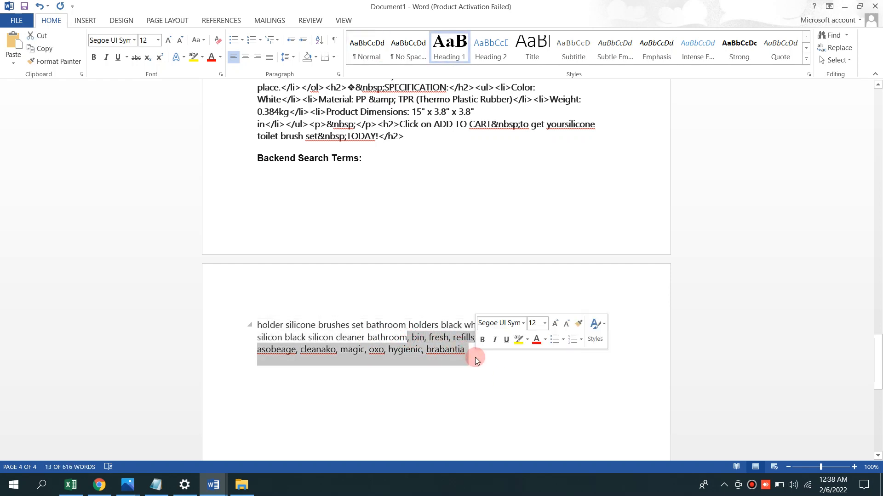
{"action": "key", "text": "Delete"}
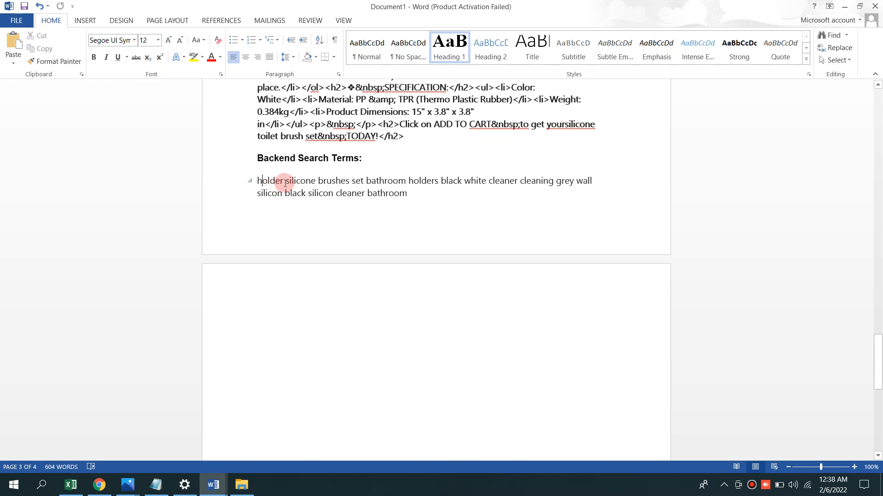
Copy the full backend search terms text from "holder" through the final "bathroom".
{"action": "left_click_drag", "start_coordinate": [262, 182], "coordinate": [427, 203]}
{"action": "right_click", "coordinate": [348, 185]}
{"action": "left_click", "coordinate": [378, 214]}
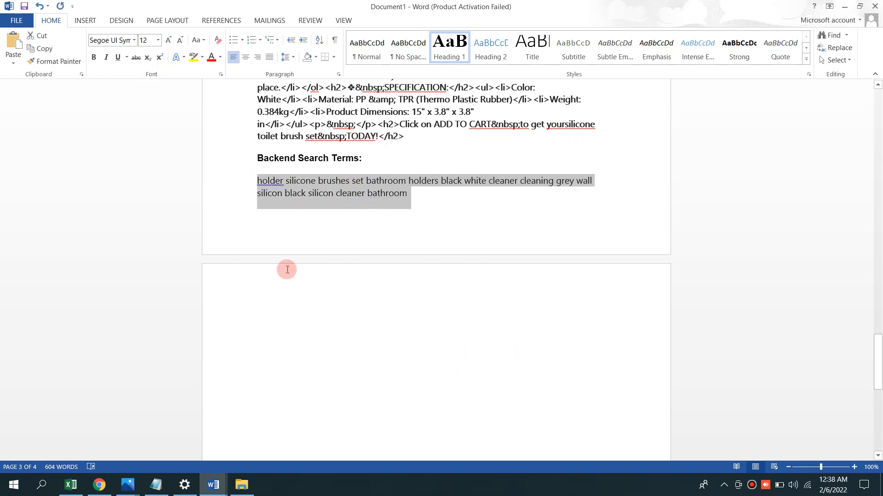
Switch to Helium 10 Scribbles in Chrome and paste the copied backend keywords into the Search Terms field.
{"action": "left_click", "coordinate": [100, 485]}
{"action": "scroll", "coordinate": [413, 349], "scroll_direction": "down", "scroll_amount": 5}
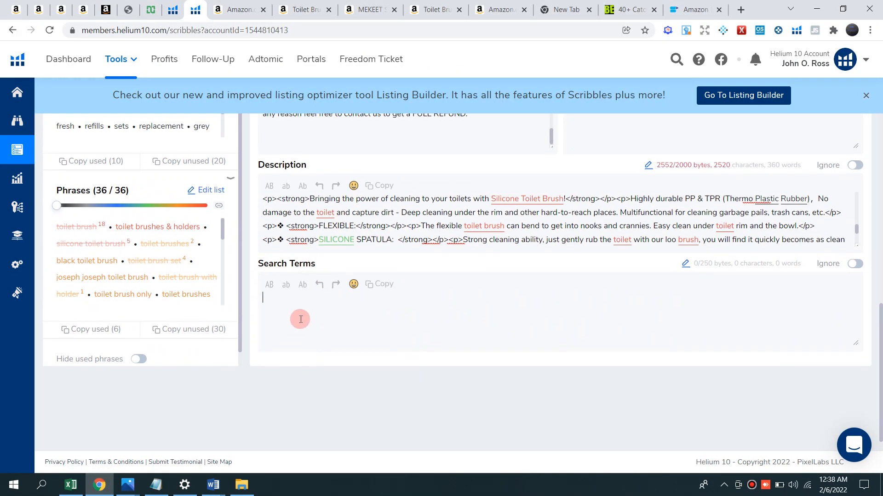
{"action": "right_click", "coordinate": [301, 320]}
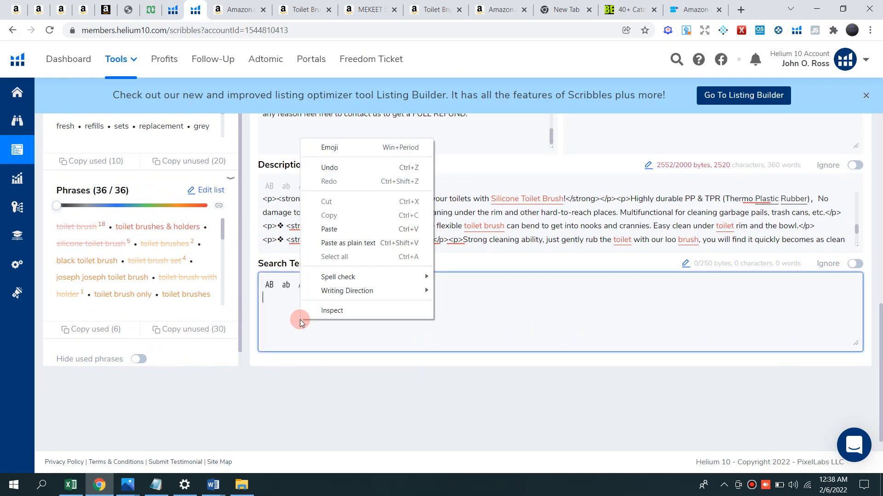
{"action": "left_click", "coordinate": [339, 229]}
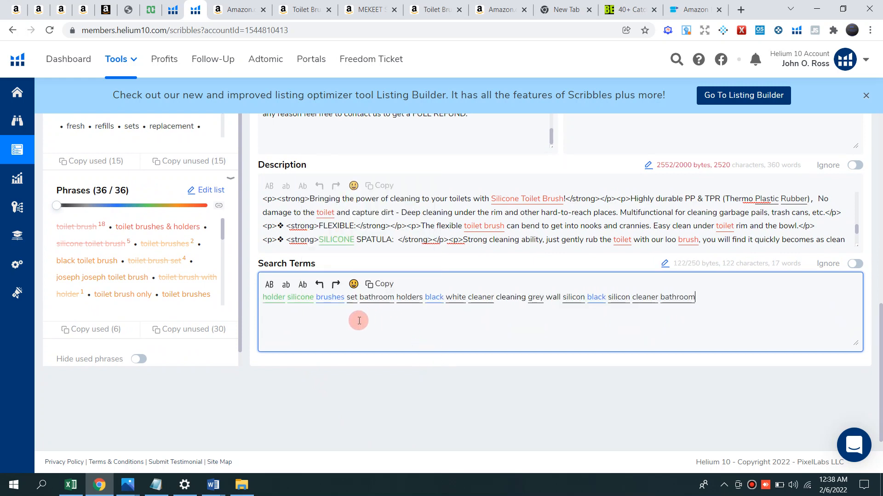
{"action": "scroll", "coordinate": [358, 320], "scroll_direction": "up", "scroll_amount": 8}
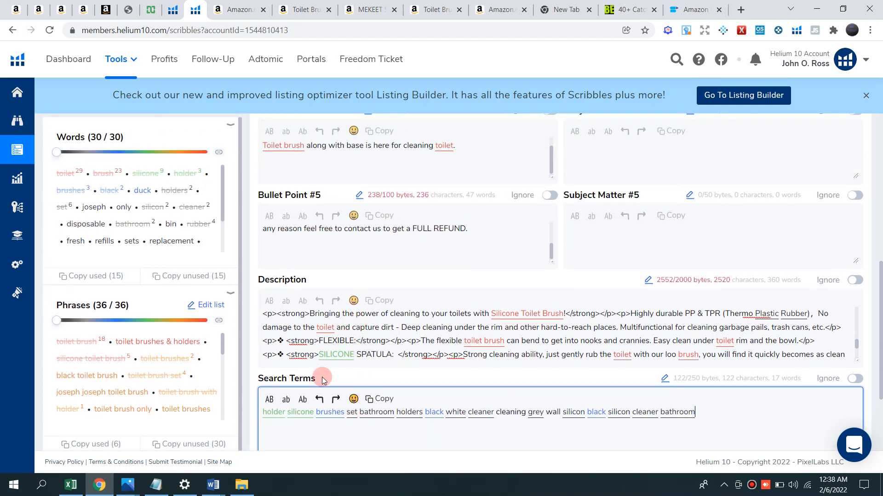
{"action": "scroll", "coordinate": [319, 378], "scroll_direction": "up", "scroll_amount": 4}
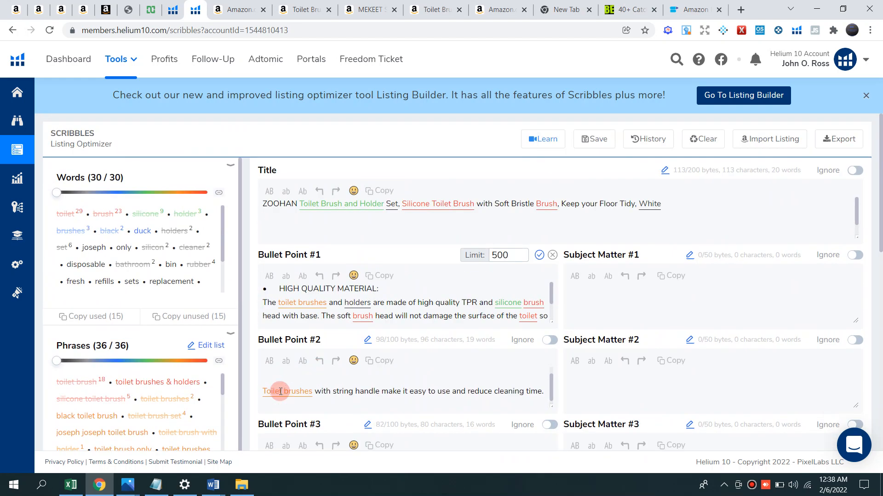
Switch back to Word and delete the competitor titles at the start of the document, above the ZOOHAN title.
{"action": "left_click", "coordinate": [214, 494]}
{"action": "left_click", "coordinate": [248, 462]}
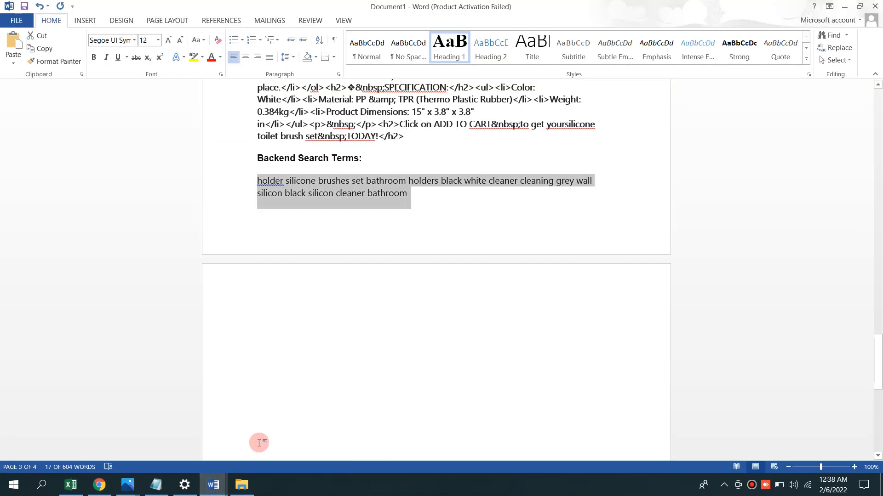
{"action": "scroll", "coordinate": [357, 355], "scroll_direction": "up", "scroll_amount": 2}
{"action": "left_click", "coordinate": [394, 322]}
{"action": "scroll", "coordinate": [367, 323], "scroll_direction": "up", "scroll_amount": 8}
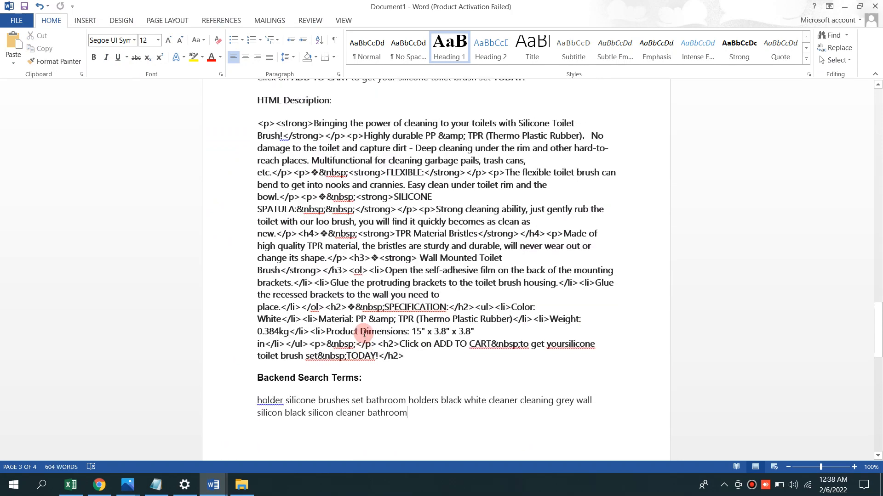
{"action": "scroll", "coordinate": [350, 323], "scroll_direction": "up", "scroll_amount": 10}
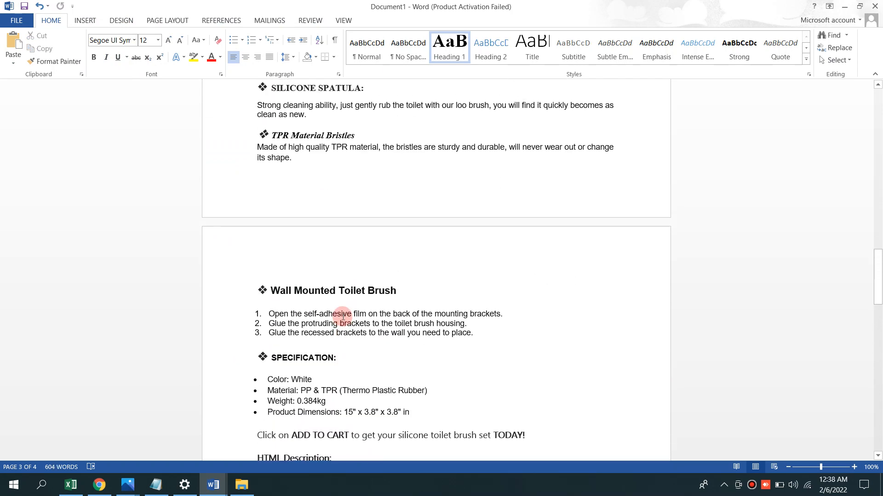
{"action": "scroll", "coordinate": [343, 316], "scroll_direction": "up", "scroll_amount": 12}
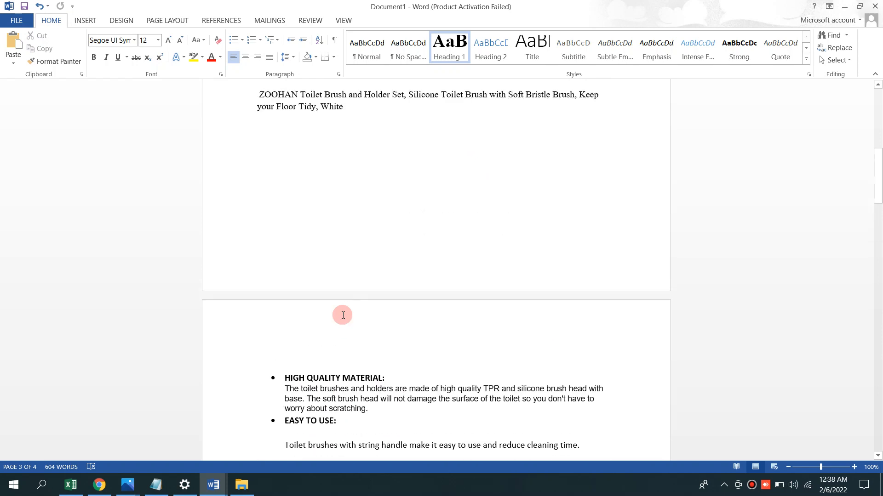
{"action": "scroll", "coordinate": [342, 314], "scroll_direction": "up", "scroll_amount": 5}
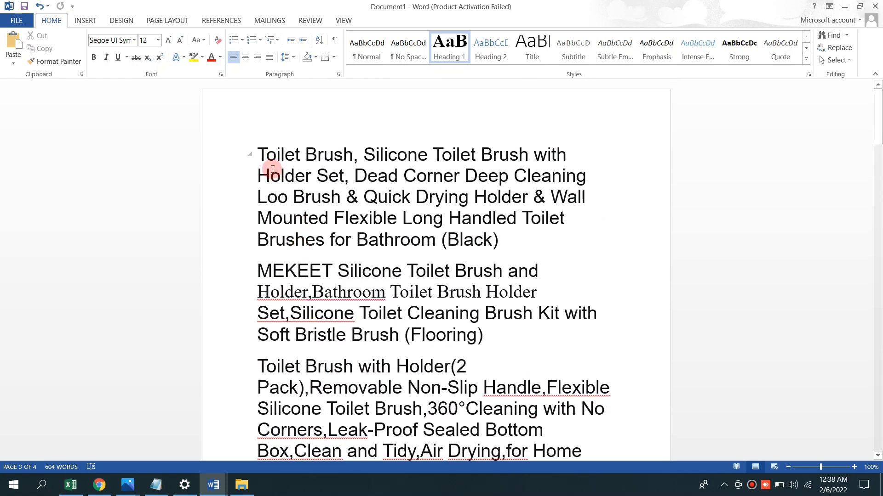
{"action": "mouse_move", "coordinate": [259, 150]}
{"action": "left_mouse_down"}
{"action": "mouse_move", "coordinate": [329, 169]}
{"action": "mouse_move", "coordinate": [519, 469]}
{"action": "mouse_move", "coordinate": [513, 265]}
{"action": "mouse_move", "coordinate": [528, 288]}
{"action": "mouse_move", "coordinate": [573, 292]}
{"action": "left_mouse_up"}
{"action": "key", "text": "BackSpace"}
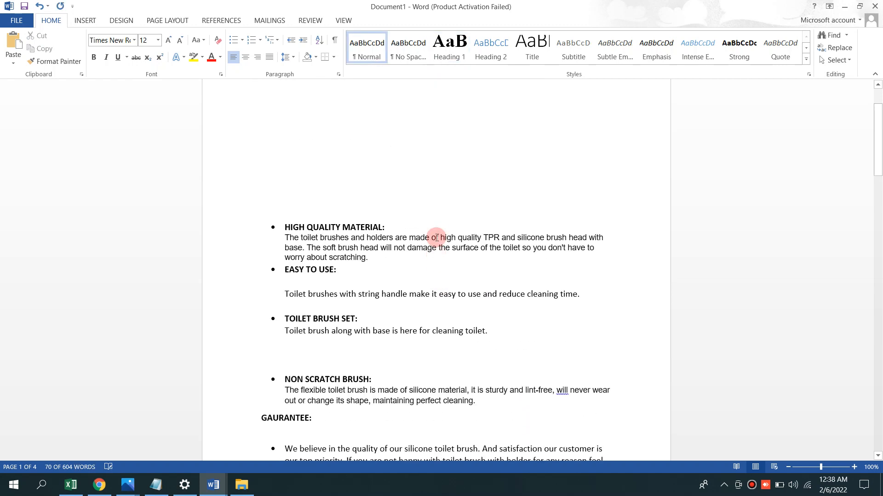
Remove the blank lines between the ZOOHAN title and "HIGH QUALITY MATERIAL:" and format that heading as a bullet.
{"action": "scroll", "coordinate": [247, 247], "scroll_direction": "up", "scroll_amount": 2}
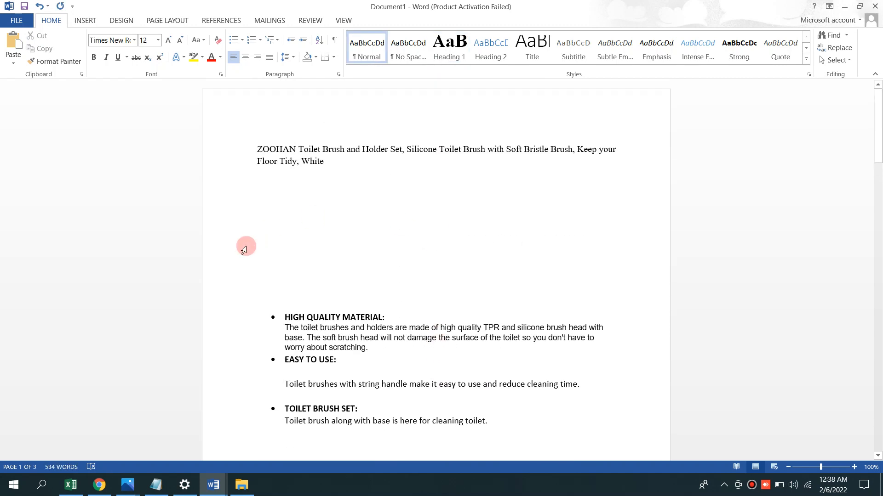
{"action": "left_click", "coordinate": [286, 318]}
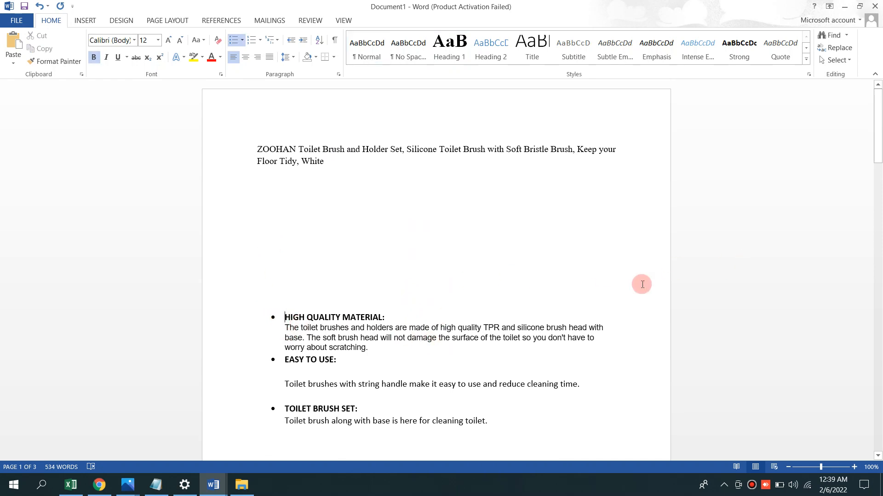
{"action": "key", "text": "BackSpace"}
{"action": "key", "text": "BackSpace"}
{"action": "key", "text": "BackSpace"}
{"action": "key", "text": "BackSpace"}
{"action": "key", "text": "BackSpace"}
{"action": "key", "text": "BackSpace"}
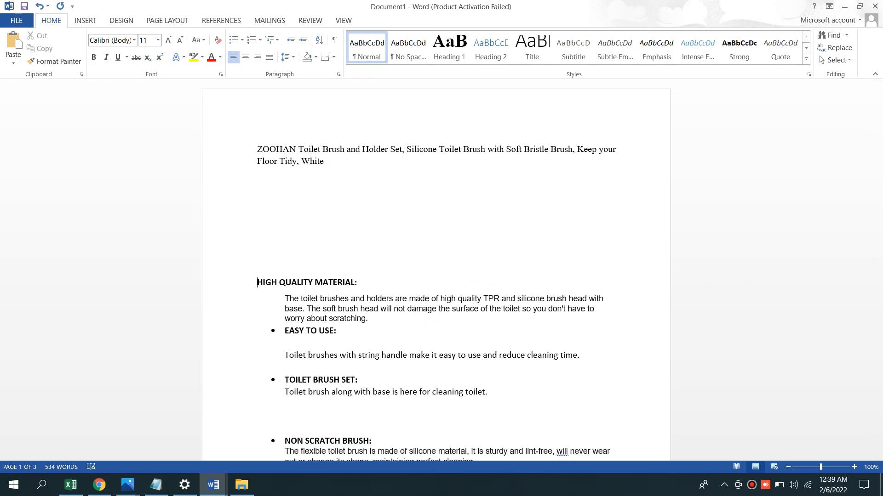
{"action": "key", "text": "BackSpace"}
{"action": "key", "text": "BackSpace"}
{"action": "key", "text": "BackSpace"}
{"action": "key", "text": "BackSpace"}
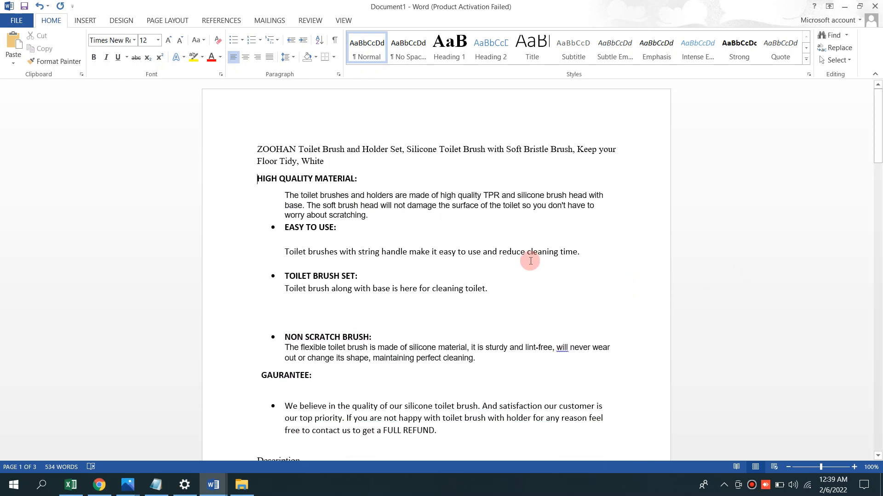
{"action": "left_click", "coordinate": [235, 41]}
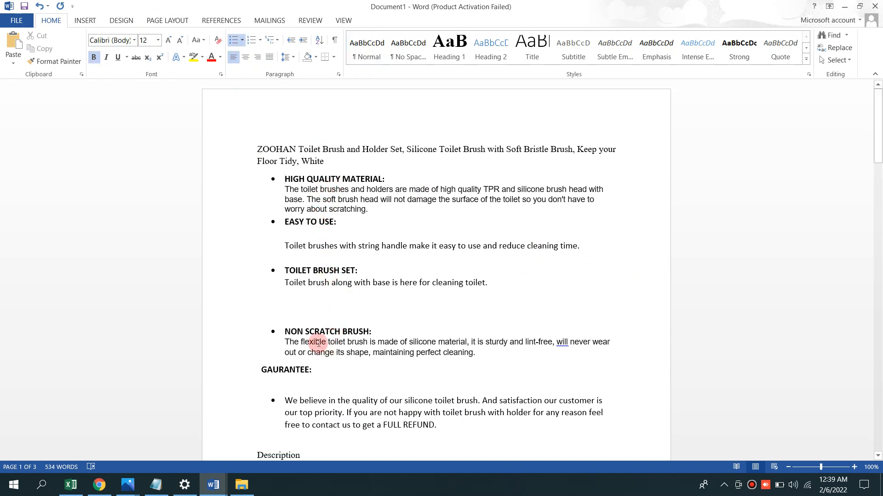
Remove the blank line between "EASY TO USE:" and the sentence about toilet brushes with string handle.
{"action": "double_click", "coordinate": [285, 246]}
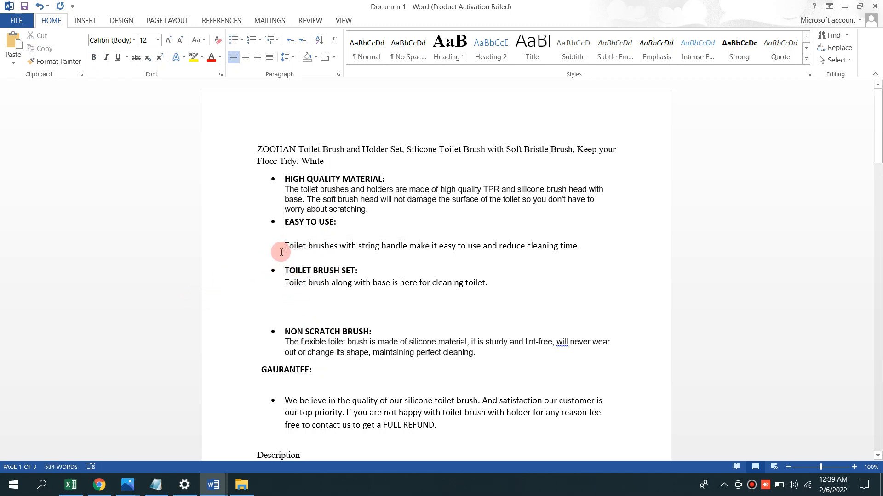
{"action": "key", "text": "BackSpace"}
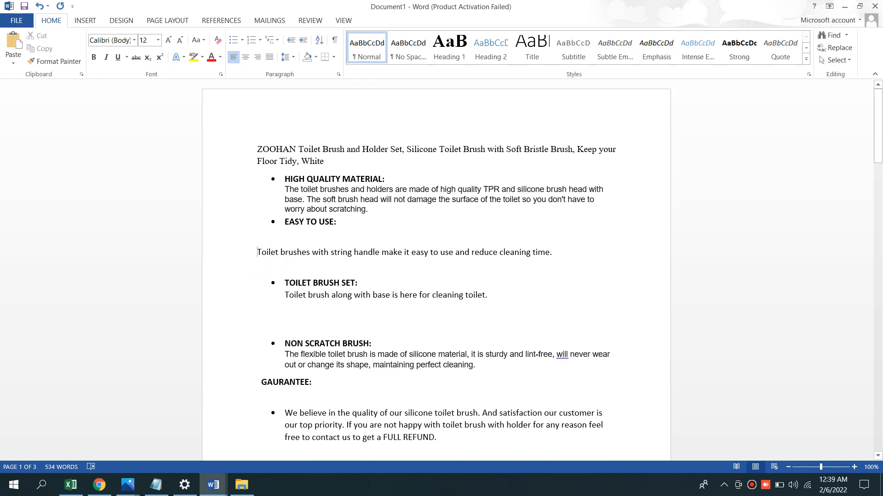
{"action": "key", "text": "BackSpace"}
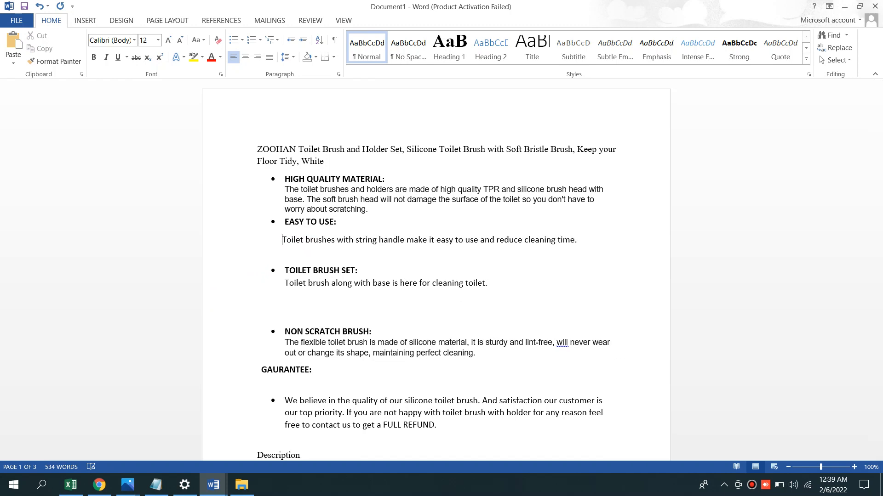
Make "GAURANTEE:" a bullet point and remove the bullet from the "We believe in the quality" paragraph below it.
{"action": "scroll", "coordinate": [331, 374], "scroll_direction": "down", "scroll_amount": 4}
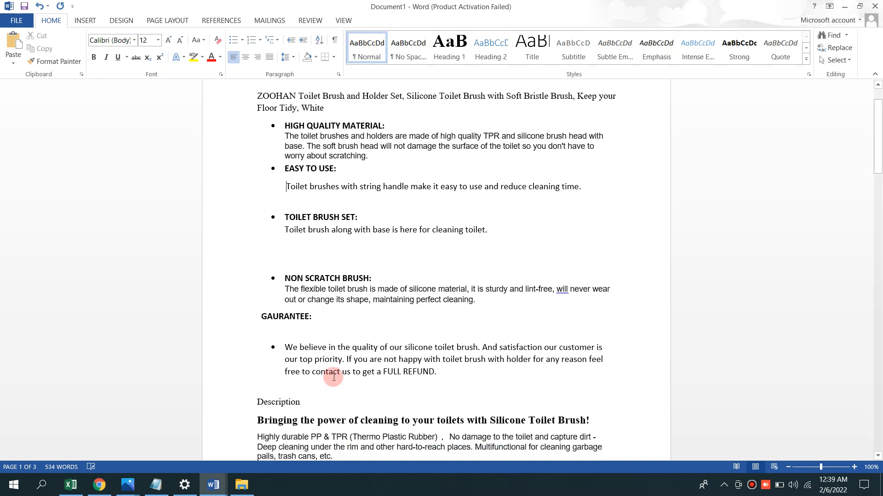
{"action": "scroll", "coordinate": [309, 325], "scroll_direction": "up", "scroll_amount": 1}
{"action": "scroll", "coordinate": [309, 324], "scroll_direction": "up", "scroll_amount": 1}
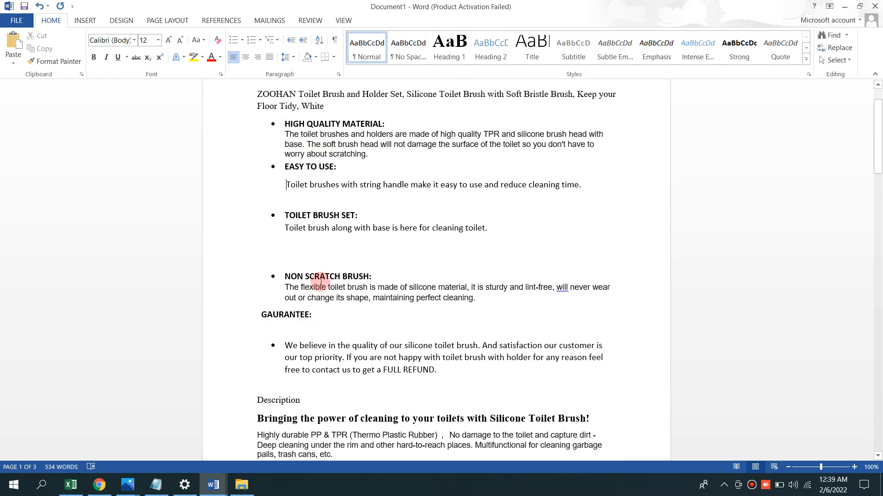
{"action": "left_click", "coordinate": [260, 322]}
{"action": "left_click", "coordinate": [233, 41]}
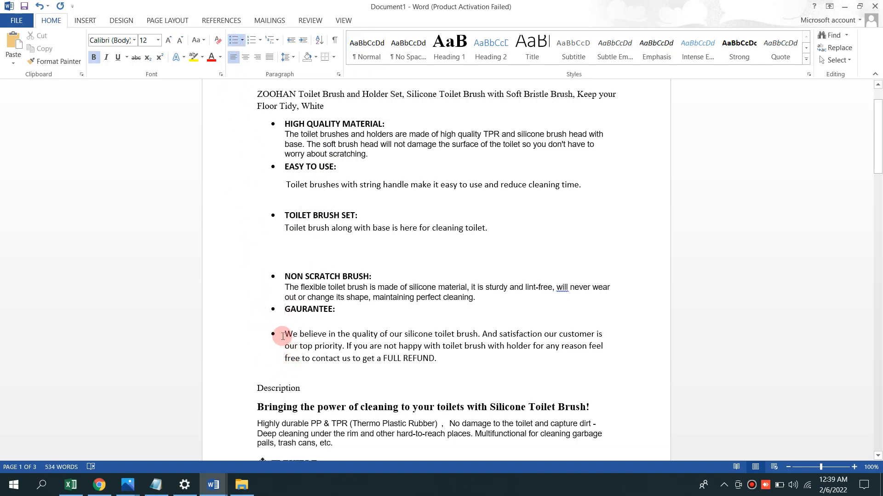
{"action": "left_click", "coordinate": [283, 336]}
{"action": "key", "text": "BackSpace"}
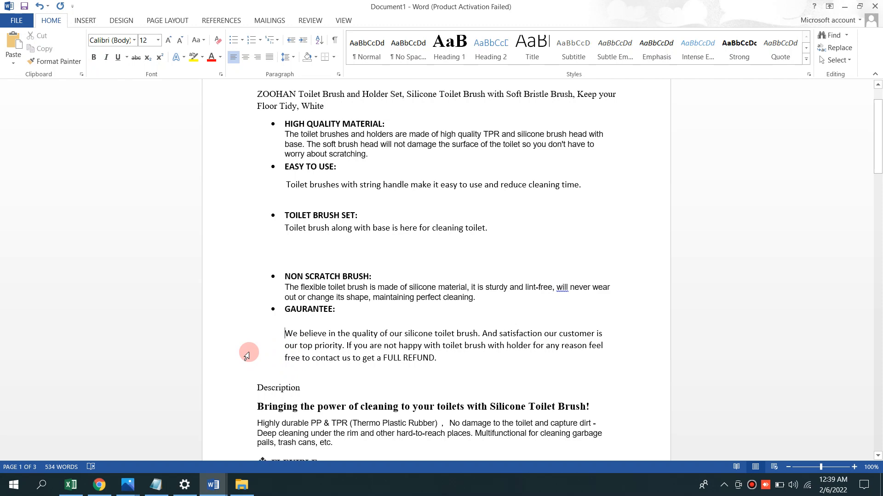
Set the entire document's text to Times New Roman at size 12.
{"action": "scroll", "coordinate": [251, 317], "scroll_direction": "up", "scroll_amount": 2}
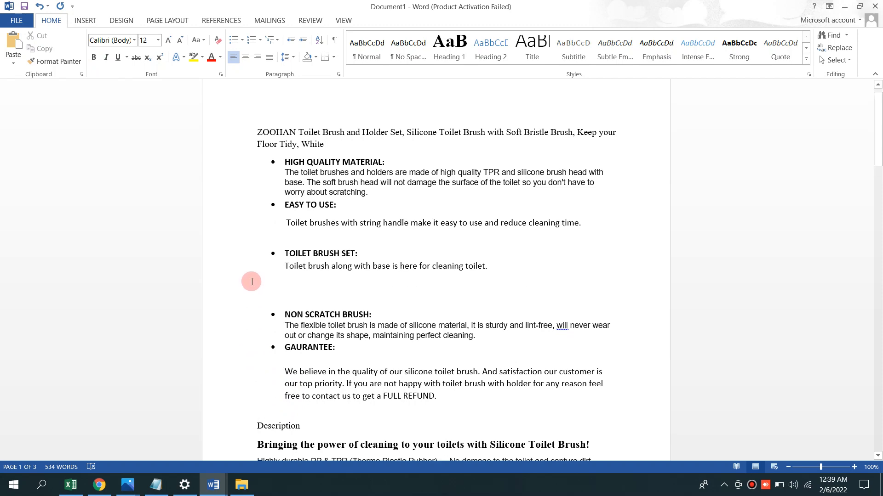
{"action": "left_click", "coordinate": [258, 149]}
{"action": "left_click_drag", "start_coordinate": [278, 151], "coordinate": [459, 208]}
{"action": "scroll", "coordinate": [396, 276], "scroll_direction": "up", "scroll_amount": 8}
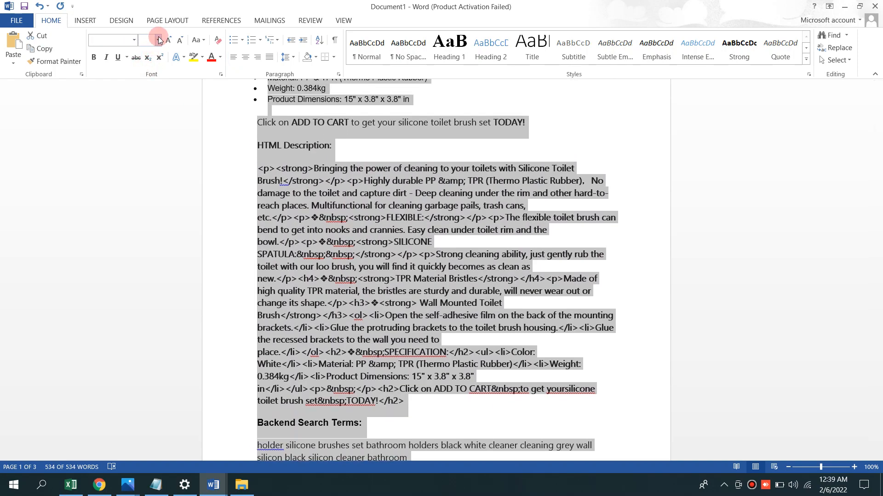
{"action": "left_click", "coordinate": [158, 41]}
{"action": "left_click", "coordinate": [149, 94]}
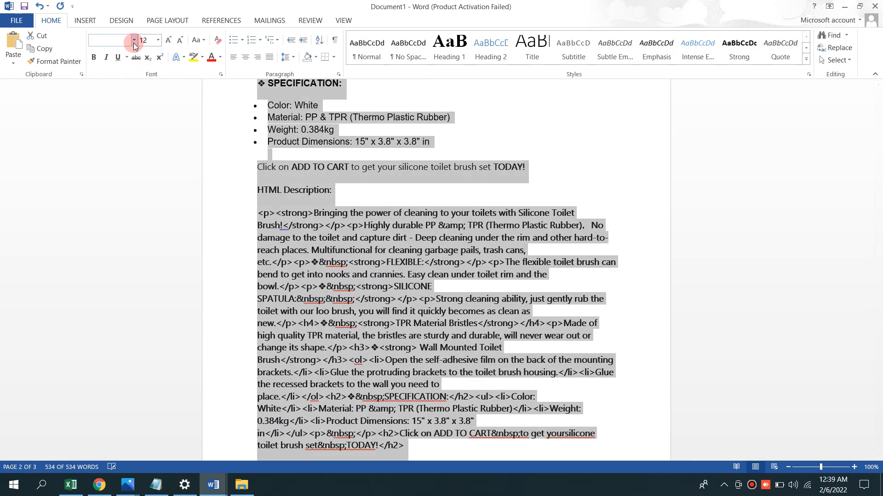
{"action": "left_click", "coordinate": [134, 40]}
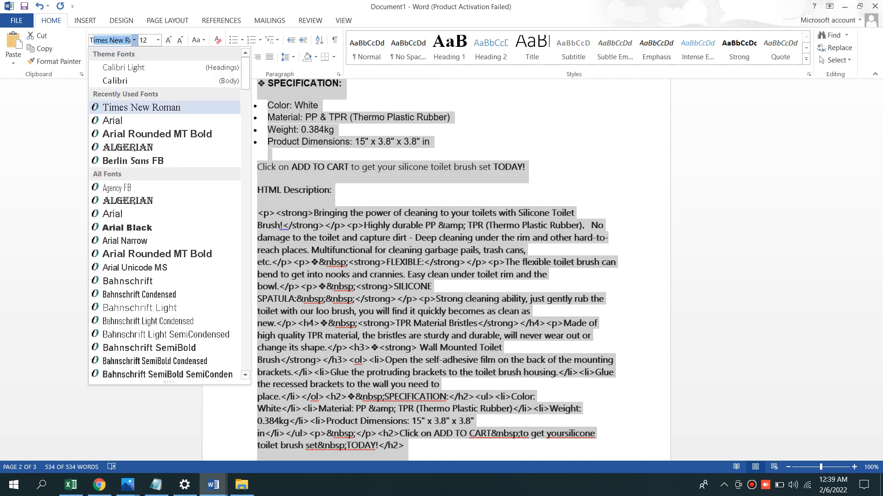
{"action": "type", "text": "Tim"}
{"action": "key", "text": "Return"}
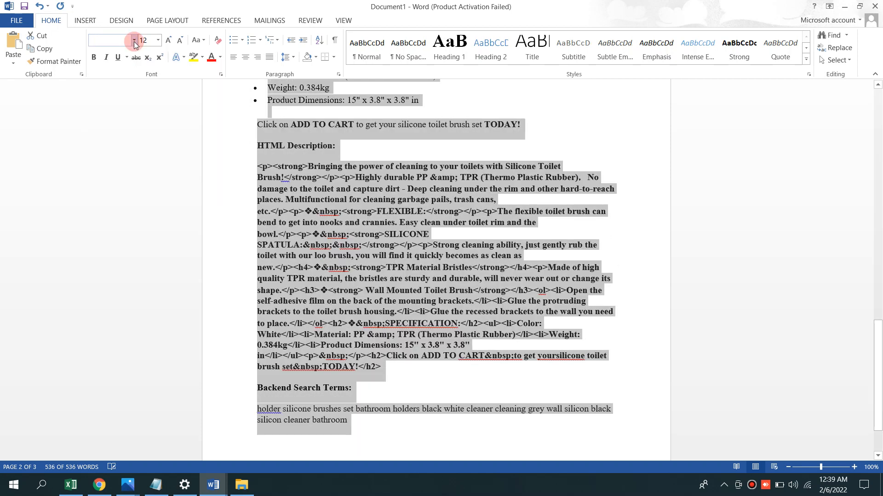
{"action": "left_click", "coordinate": [567, 134]}
{"action": "scroll", "coordinate": [413, 457], "scroll_direction": "up", "scroll_amount": 20}
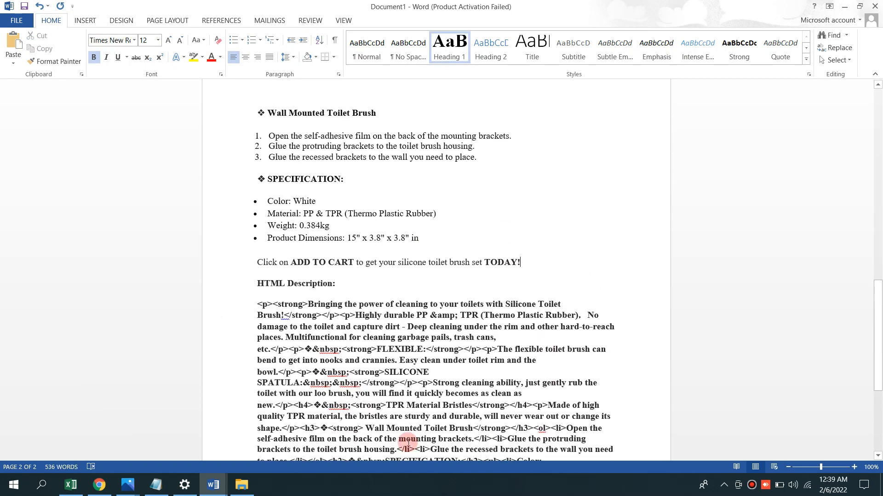
{"action": "scroll", "coordinate": [317, 303], "scroll_direction": "up", "scroll_amount": 5}
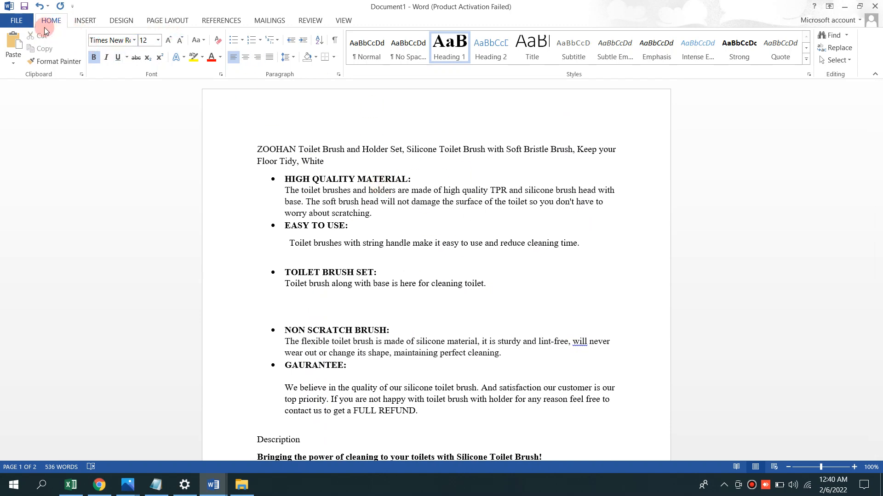
Save the listing document to This PC's Desktop folder as a PDF named "ZOOHAN Toilet Brush and Holder Set".
{"action": "left_click", "coordinate": [28, 23]}
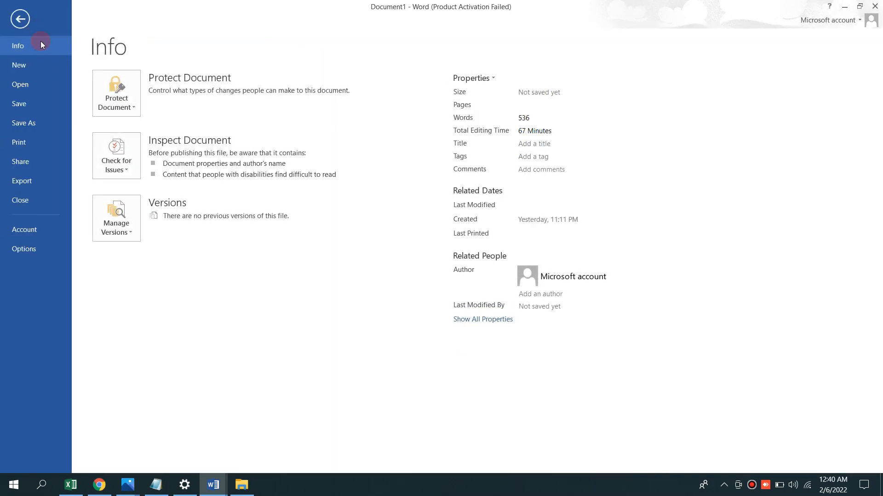
{"action": "left_click", "coordinate": [50, 124]}
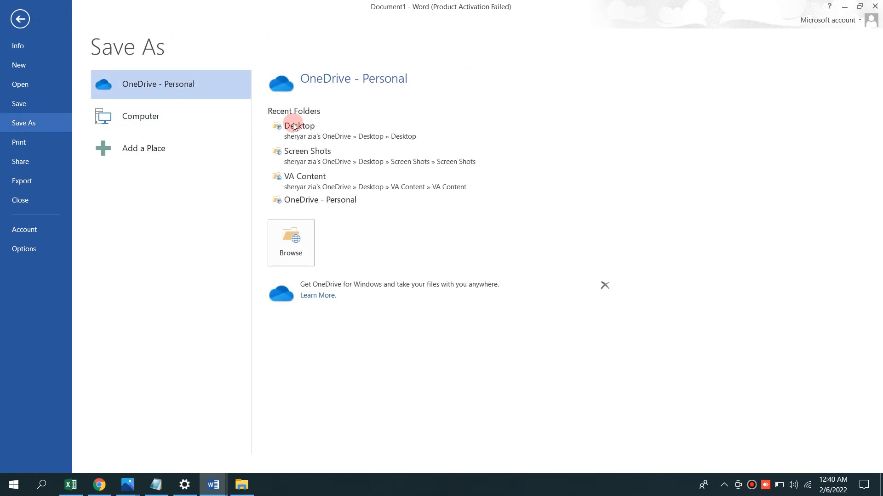
{"action": "left_click", "coordinate": [306, 133]}
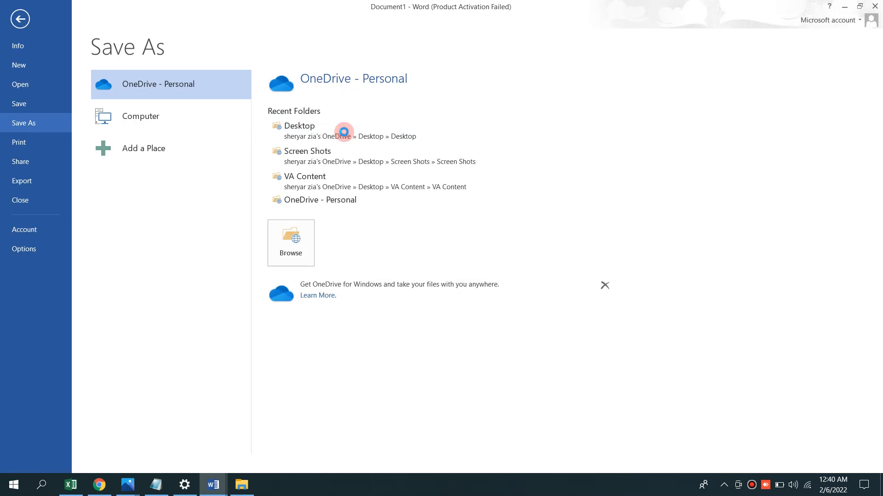
{"action": "double_click", "coordinate": [163, 118]}
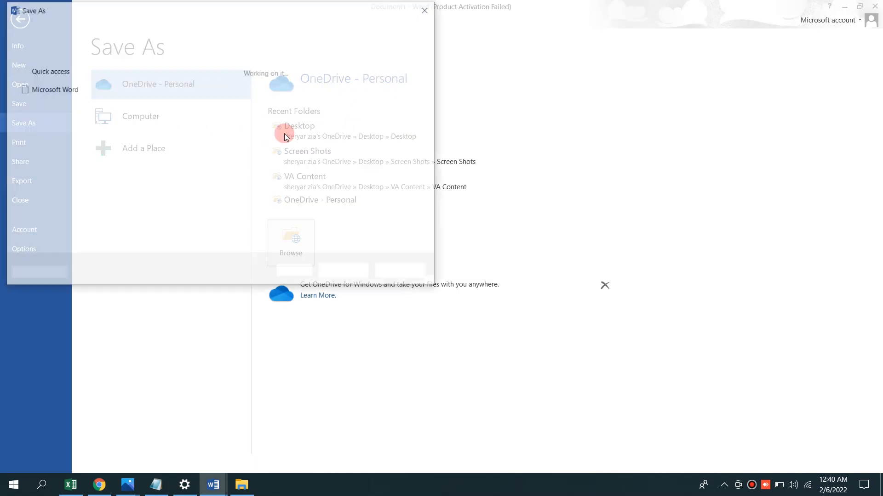
{"action": "left_click", "coordinate": [60, 91]}
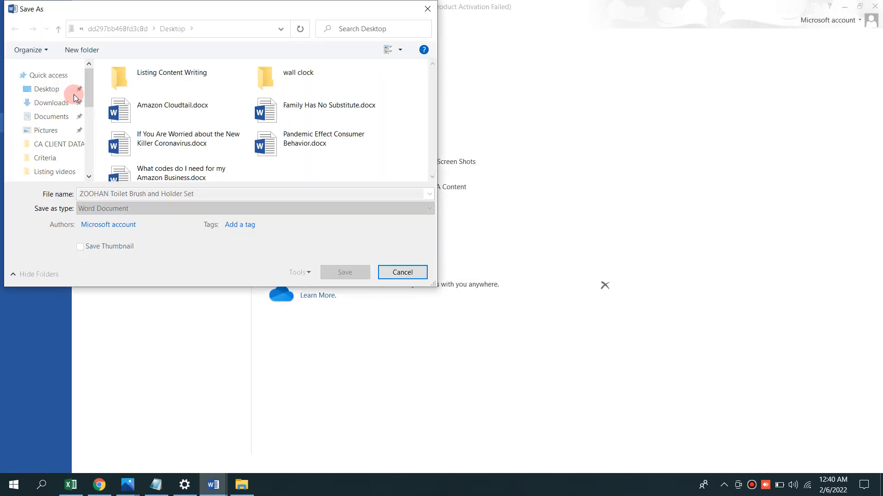
{"action": "left_click", "coordinate": [58, 88]}
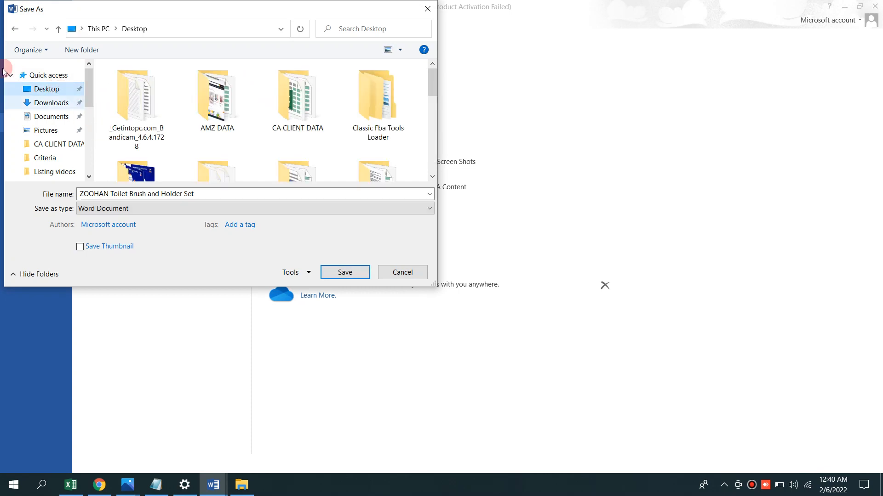
{"action": "left_click", "coordinate": [429, 208]}
{"action": "left_click", "coordinate": [314, 274]}
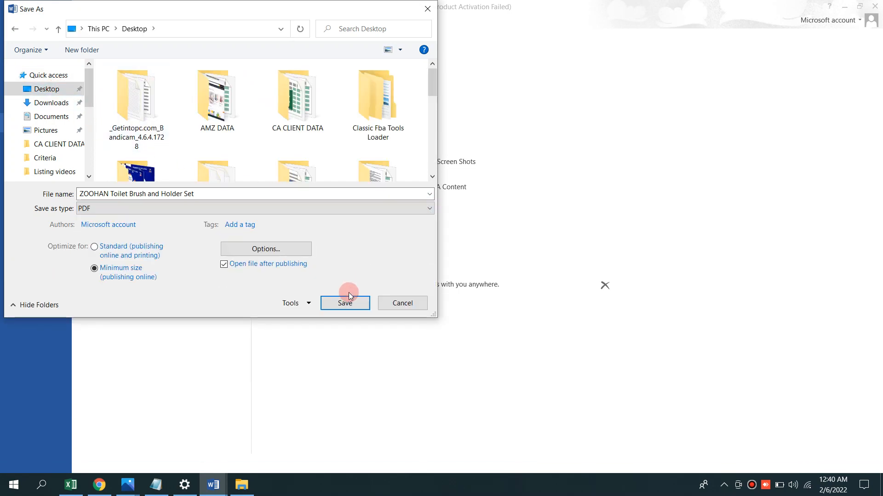
{"action": "left_click", "coordinate": [353, 304]}
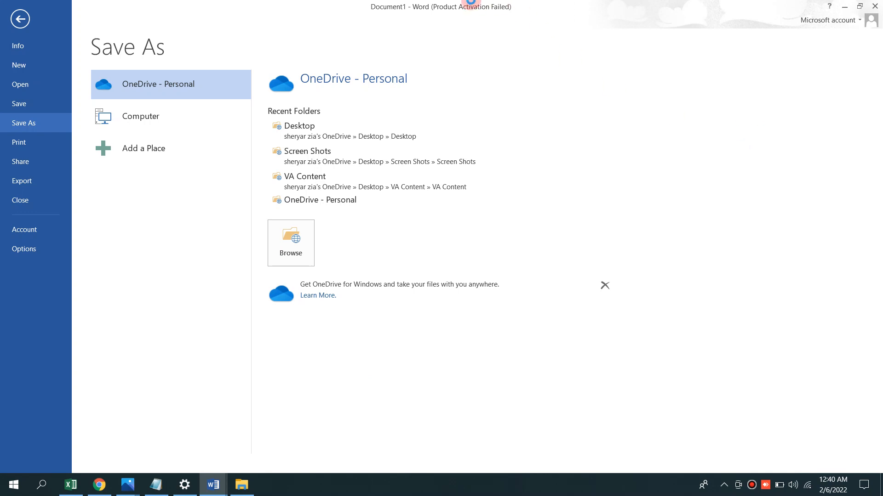
{"action": "mouse_move", "coordinate": [470, 2]}
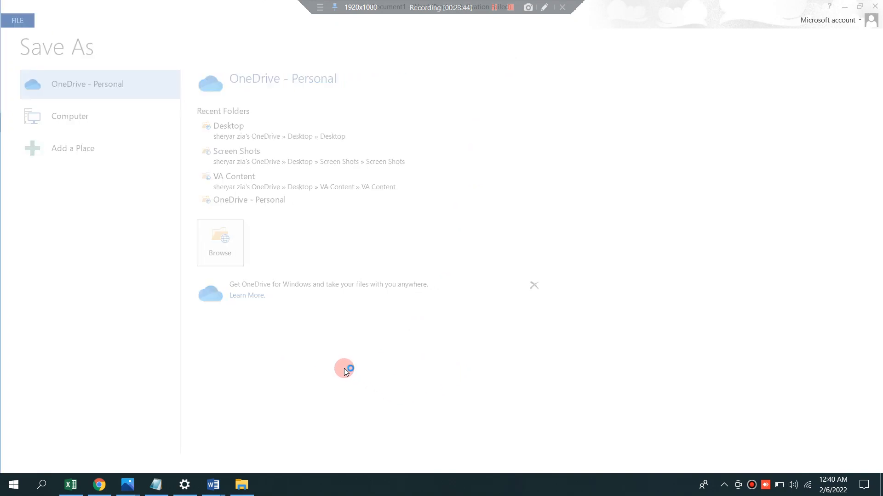
{"action": "key", "text": "Escape"}
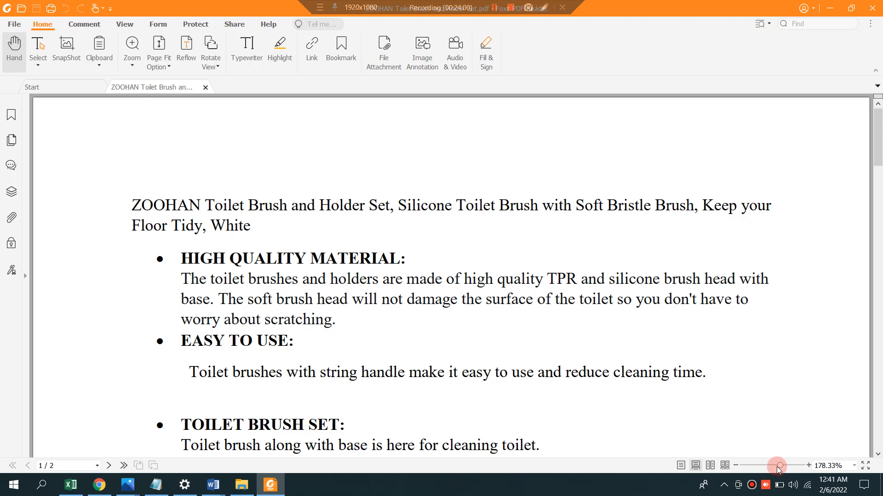
Reduce the PDF's zoom to 132.44% and review the first page's title, bullet points and description sections.
{"action": "left_click_drag", "start_coordinate": [782, 467], "coordinate": [775, 466]}
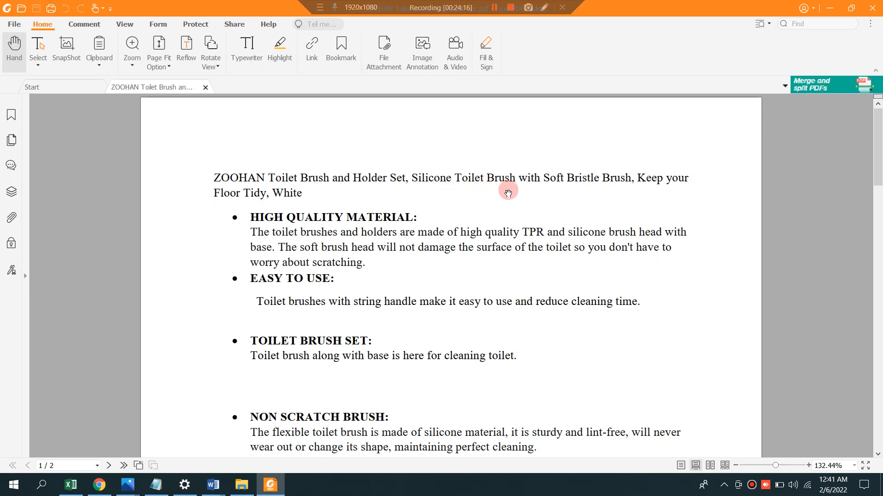
{"action": "scroll", "coordinate": [333, 225], "scroll_direction": "down", "scroll_amount": 1}
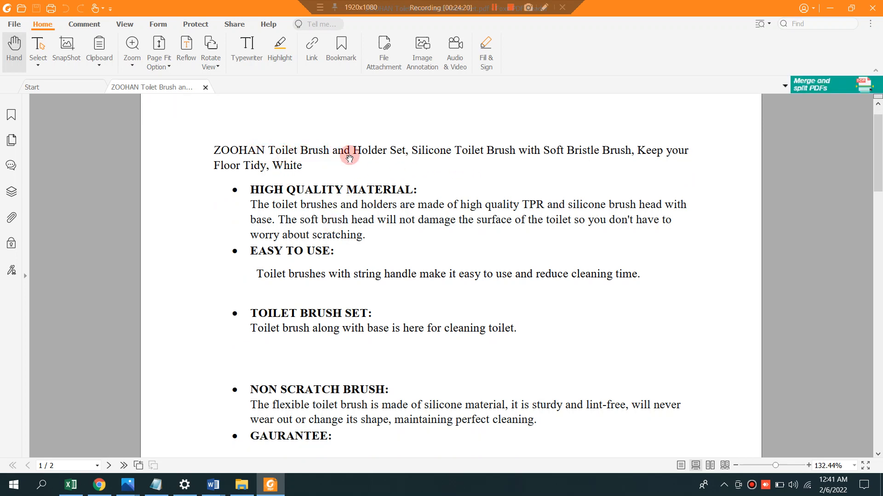
{"action": "scroll", "coordinate": [267, 202], "scroll_direction": "down", "scroll_amount": 1}
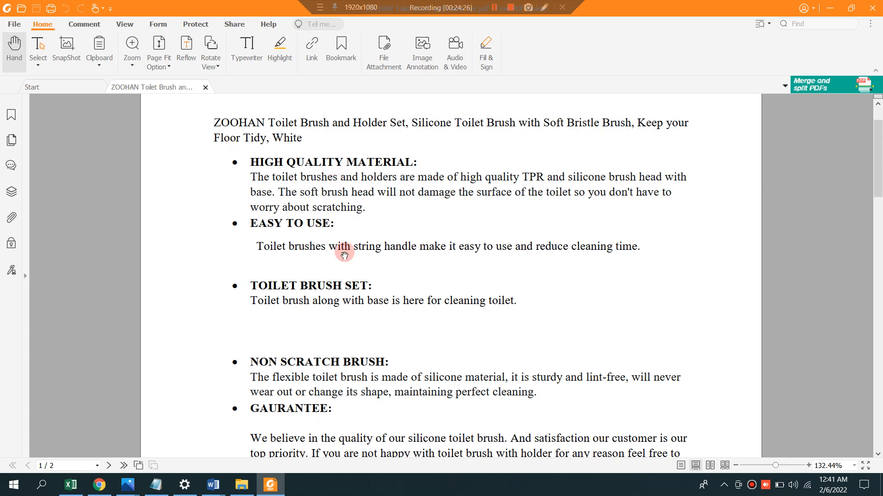
{"action": "scroll", "coordinate": [308, 409], "scroll_direction": "down", "scroll_amount": 1}
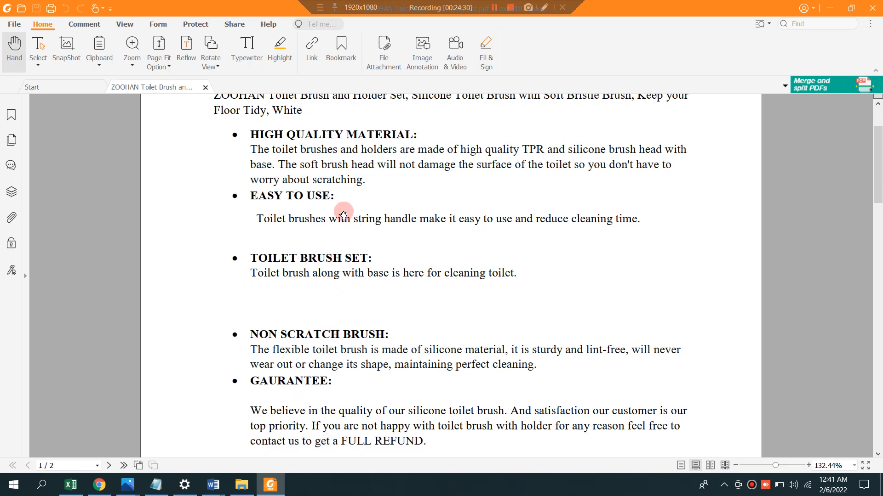
{"action": "scroll", "coordinate": [364, 258], "scroll_direction": "down", "scroll_amount": 2}
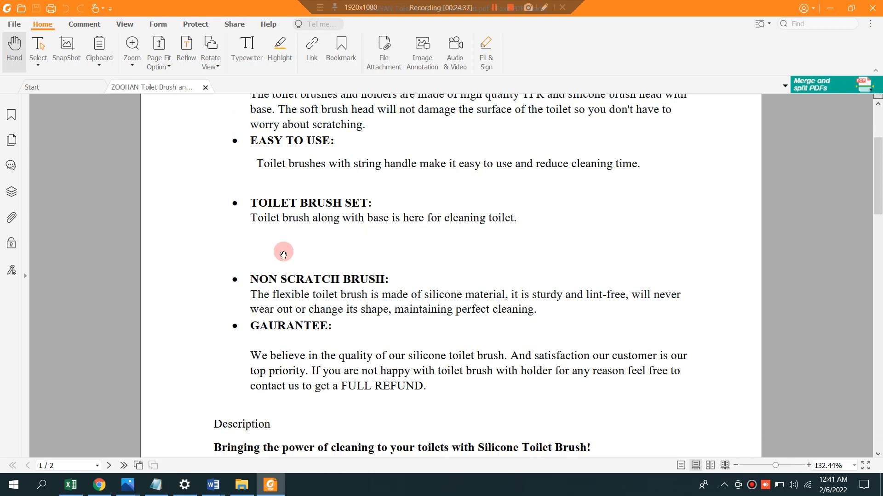
{"action": "scroll", "coordinate": [364, 282], "scroll_direction": "down", "scroll_amount": 5}
{"action": "scroll", "coordinate": [364, 289], "scroll_direction": "down", "scroll_amount": 2}
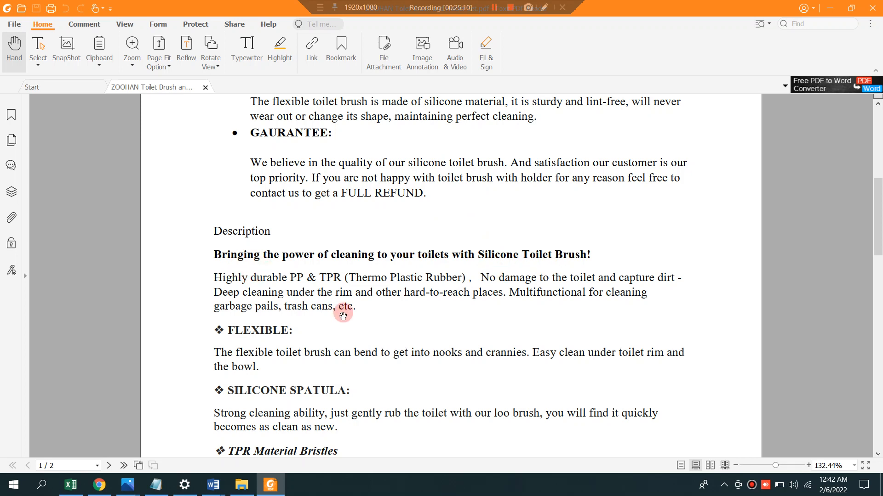
{"action": "scroll", "coordinate": [347, 313], "scroll_direction": "down", "scroll_amount": 3}
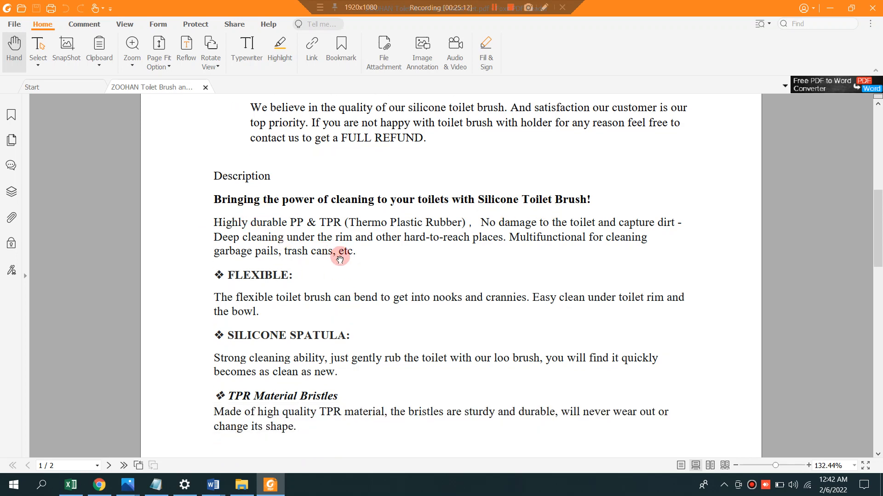
{"action": "scroll", "coordinate": [342, 261], "scroll_direction": "down", "scroll_amount": 2}
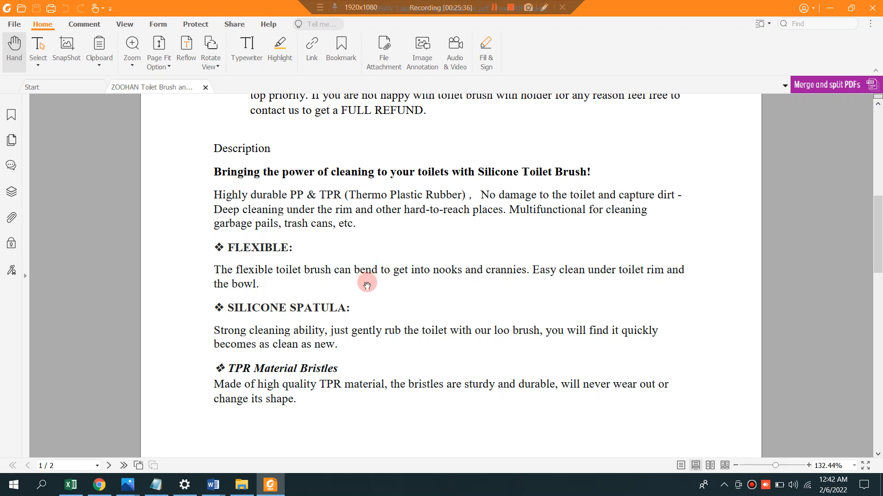
{"action": "scroll", "coordinate": [364, 289], "scroll_direction": "down", "scroll_amount": 3}
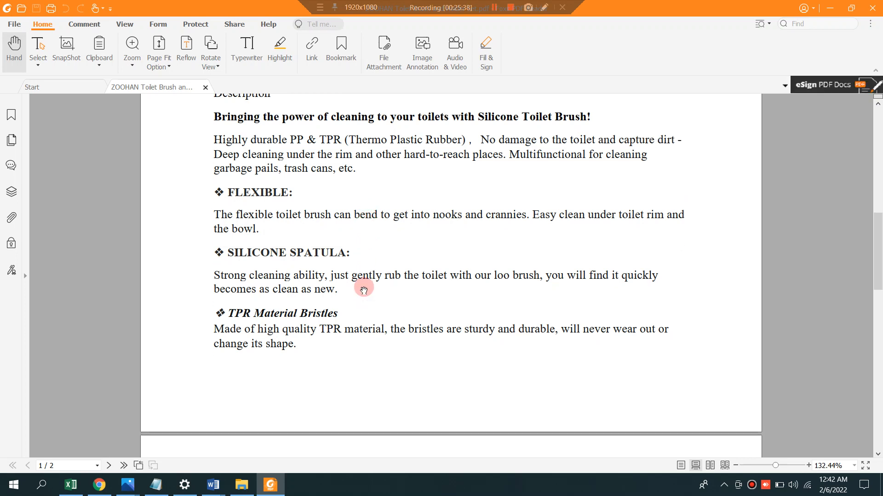
{"action": "scroll", "coordinate": [275, 261], "scroll_direction": "up", "scroll_amount": 2}
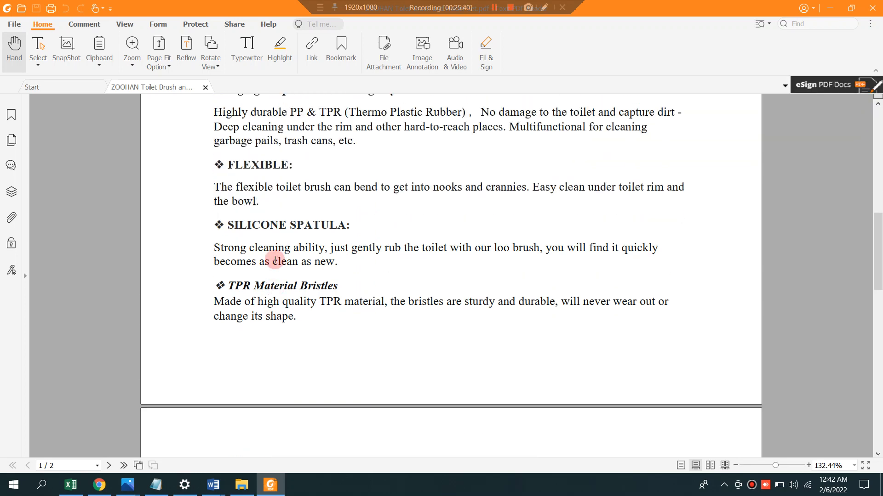
Review the PDF's second page, covering the wall mounting instructions, specification, HTML description and backend search terms.
{"action": "scroll", "coordinate": [274, 260], "scroll_direction": "down", "scroll_amount": 5}
{"action": "scroll", "coordinate": [275, 260], "scroll_direction": "down", "scroll_amount": 2}
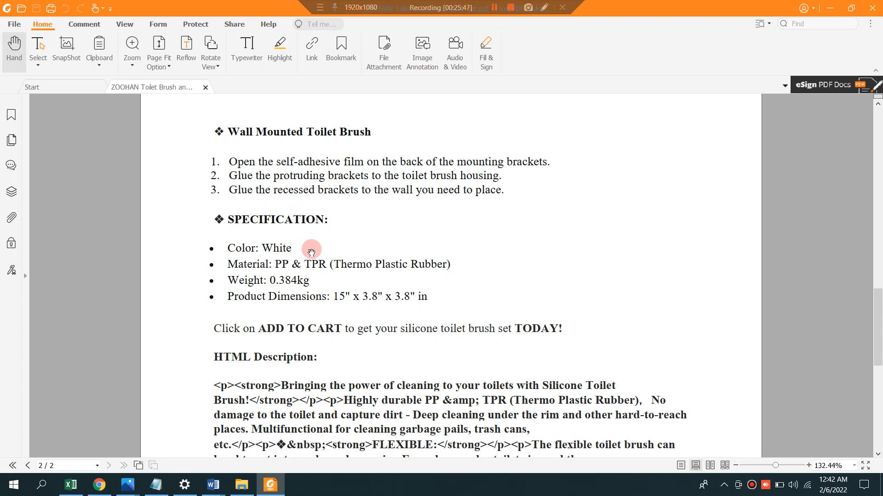
{"action": "scroll", "coordinate": [311, 252], "scroll_direction": "down", "scroll_amount": 1}
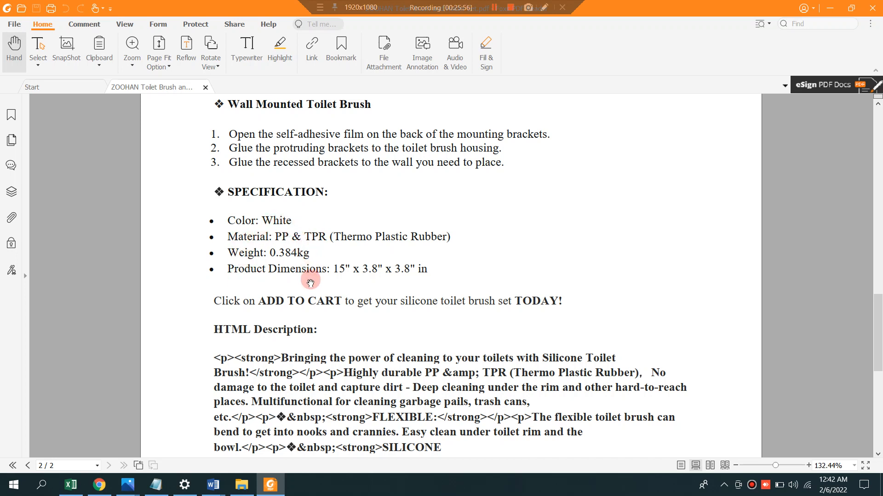
{"action": "scroll", "coordinate": [310, 283], "scroll_direction": "down", "scroll_amount": 3}
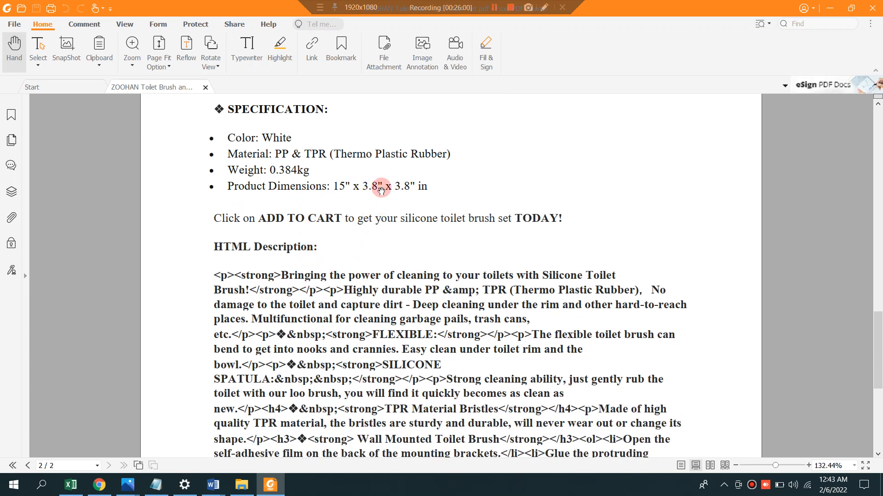
{"action": "scroll", "coordinate": [419, 228], "scroll_direction": "down", "scroll_amount": 1}
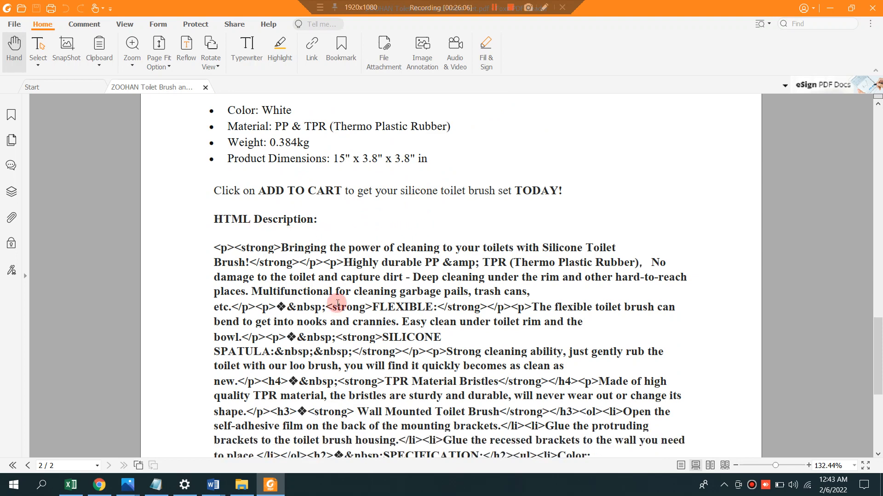
{"action": "scroll", "coordinate": [337, 303], "scroll_direction": "down", "scroll_amount": 12}
{"action": "scroll", "coordinate": [322, 294], "scroll_direction": "up", "scroll_amount": 1}
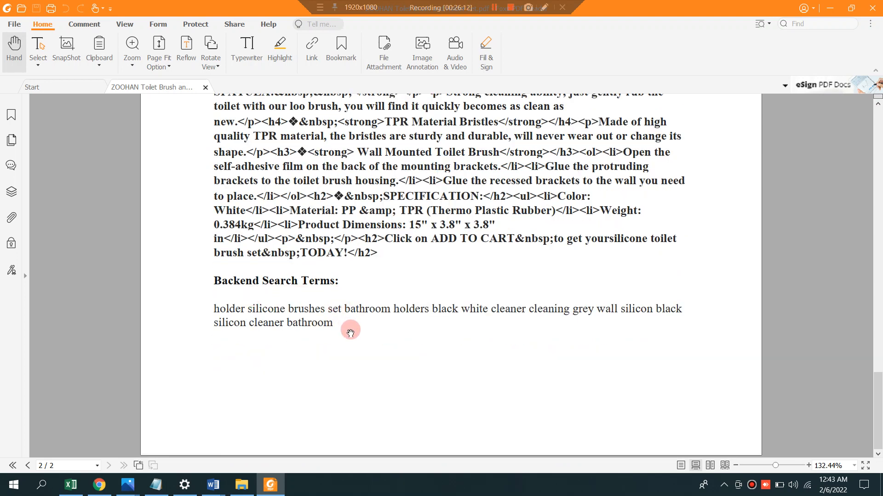
Return to the beginning of the PDF and look over the product title and bullet points once more.
{"action": "scroll", "coordinate": [350, 333], "scroll_direction": "up", "scroll_amount": 12}
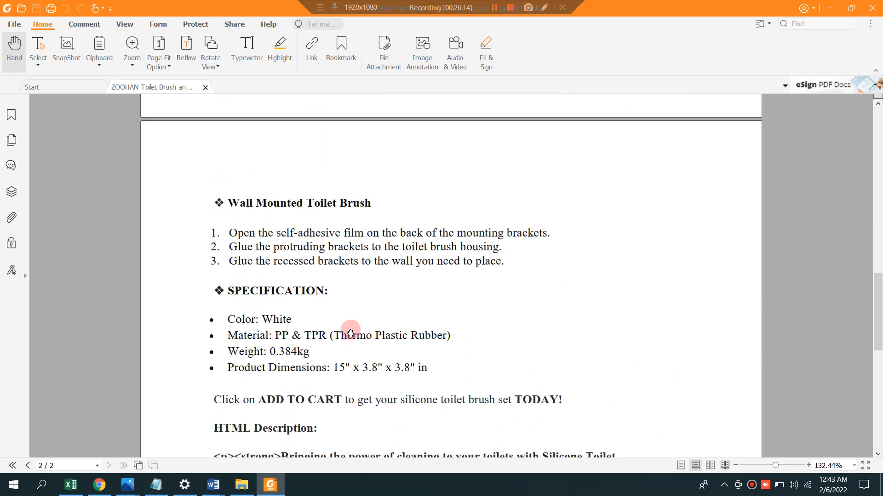
{"action": "scroll", "coordinate": [350, 332], "scroll_direction": "up", "scroll_amount": 10}
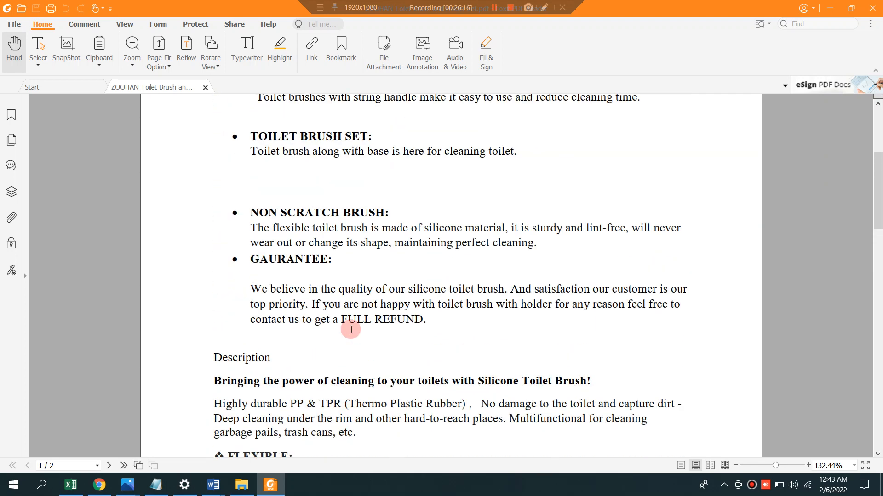
{"action": "scroll", "coordinate": [351, 330], "scroll_direction": "up", "scroll_amount": 5}
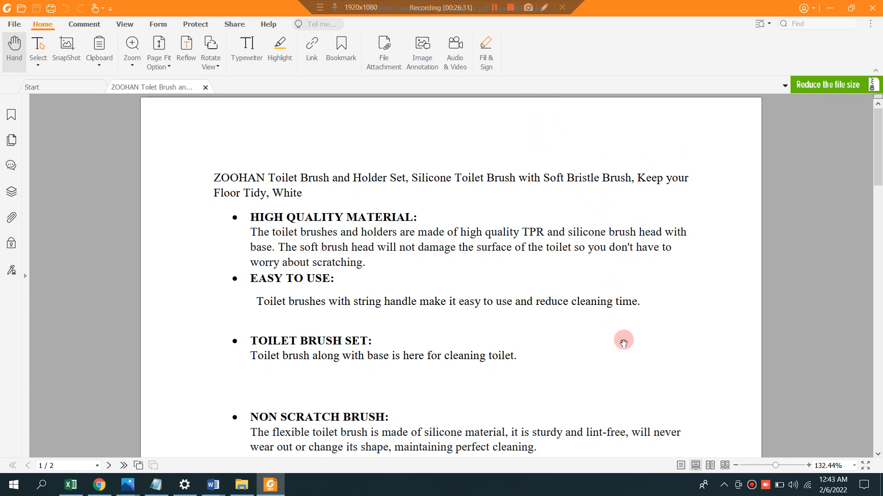
{"action": "scroll", "coordinate": [623, 341], "scroll_direction": "down", "scroll_amount": 1}
{"action": "scroll", "coordinate": [616, 322], "scroll_direction": "up", "scroll_amount": 1}
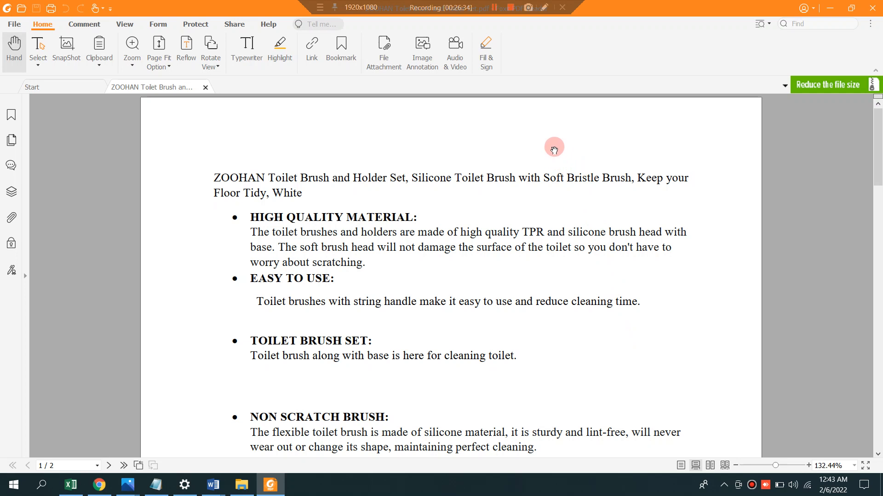
{"action": "scroll", "coordinate": [565, 258], "scroll_direction": "down", "scroll_amount": 2}
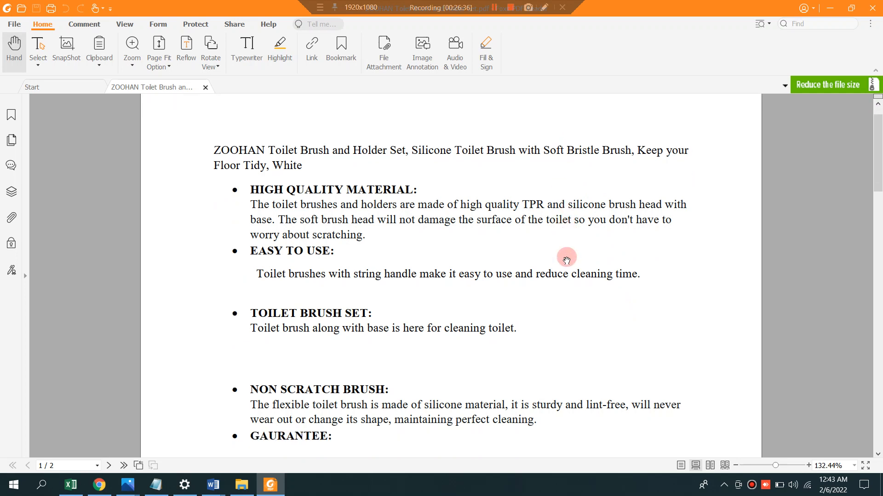
{"action": "scroll", "coordinate": [565, 276], "scroll_direction": "up", "scroll_amount": 2}
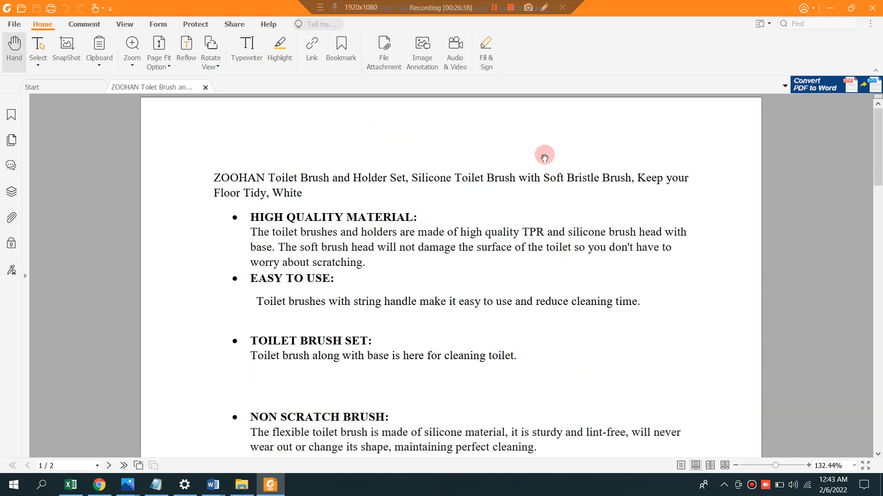